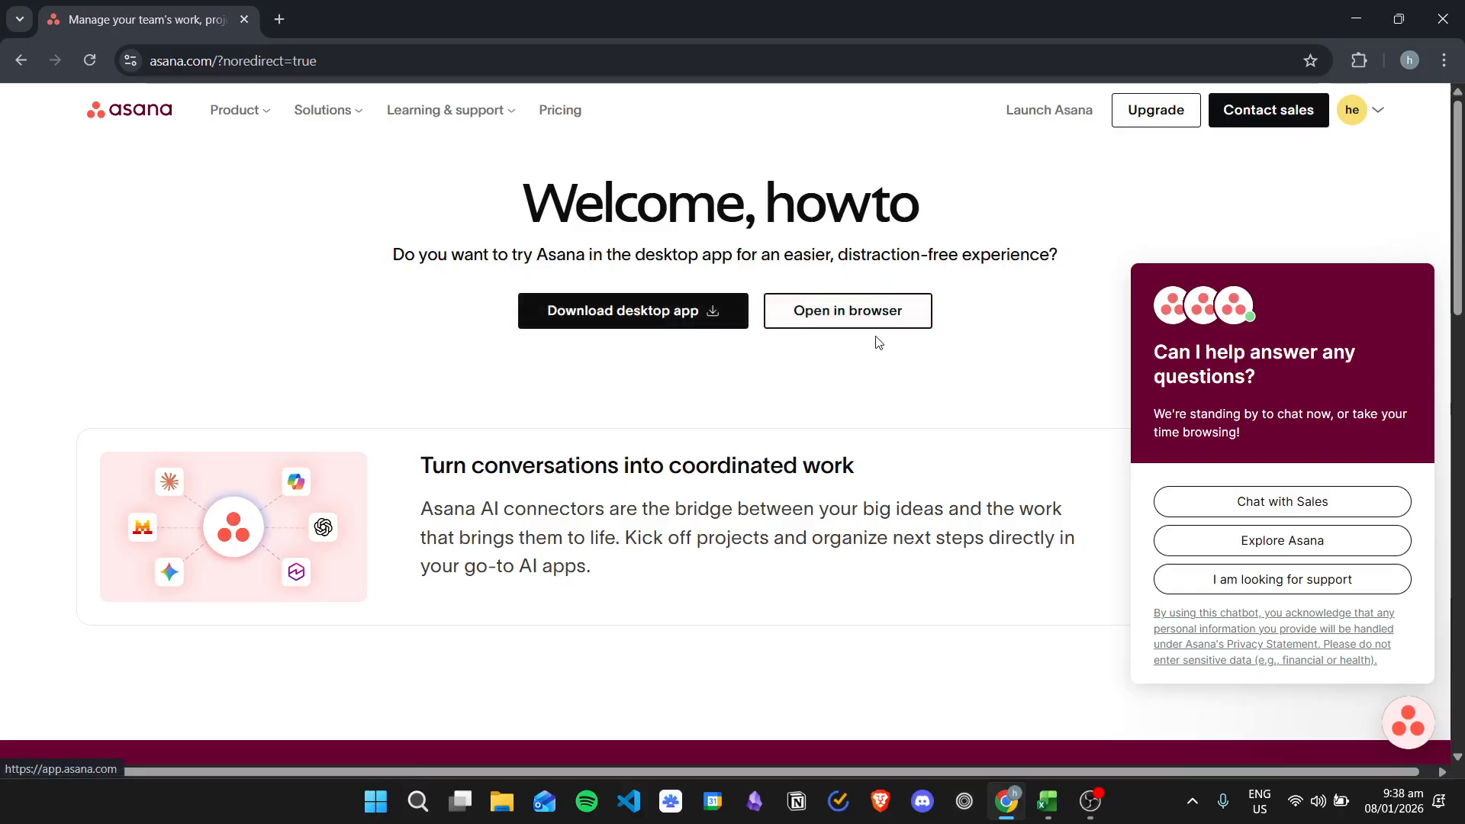
Step: Open Asana in the browser, go to Major Project and add a Gantt view to it
left_click(866, 319)
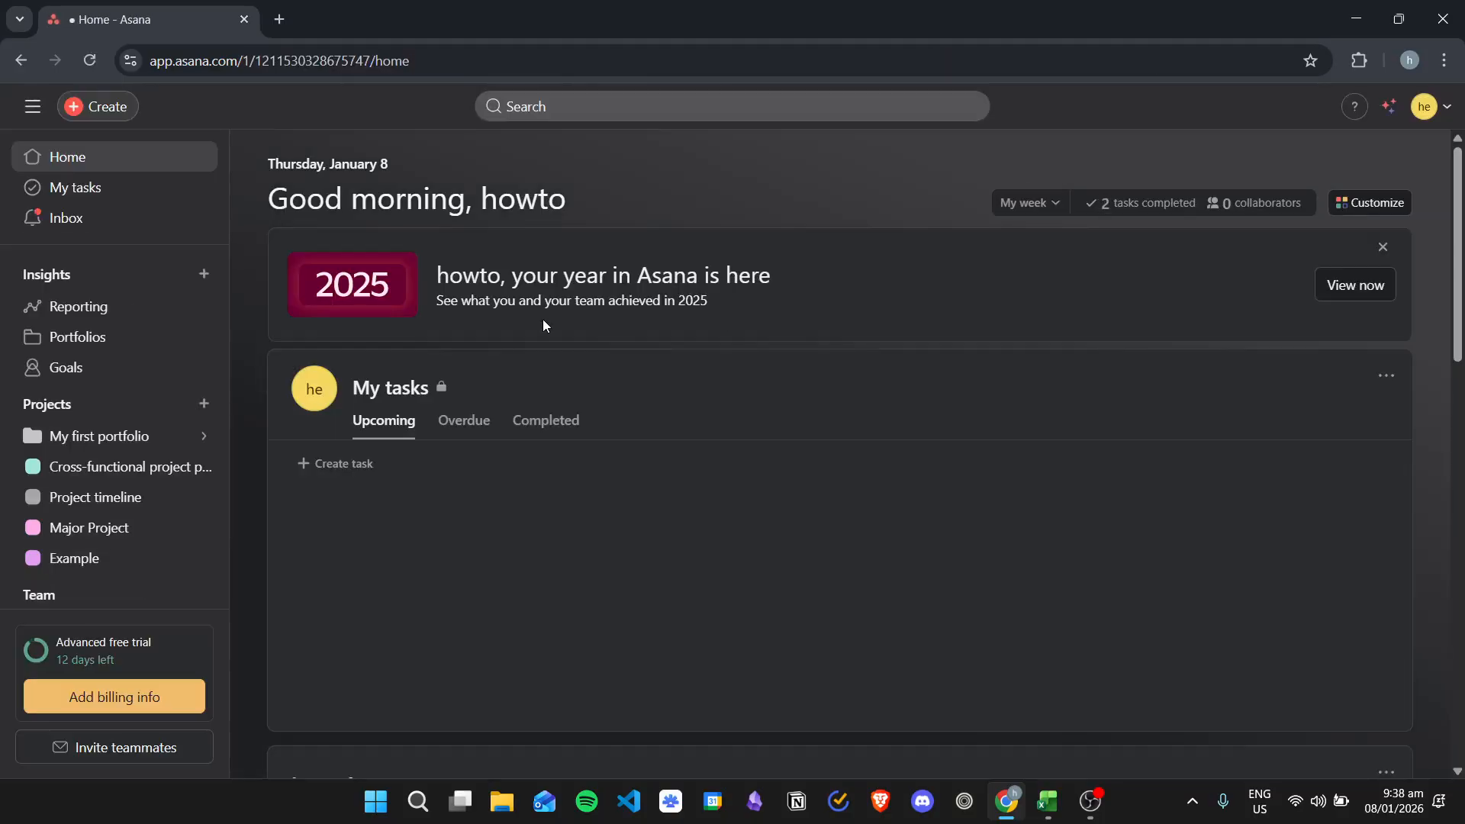
left_click(126, 535)
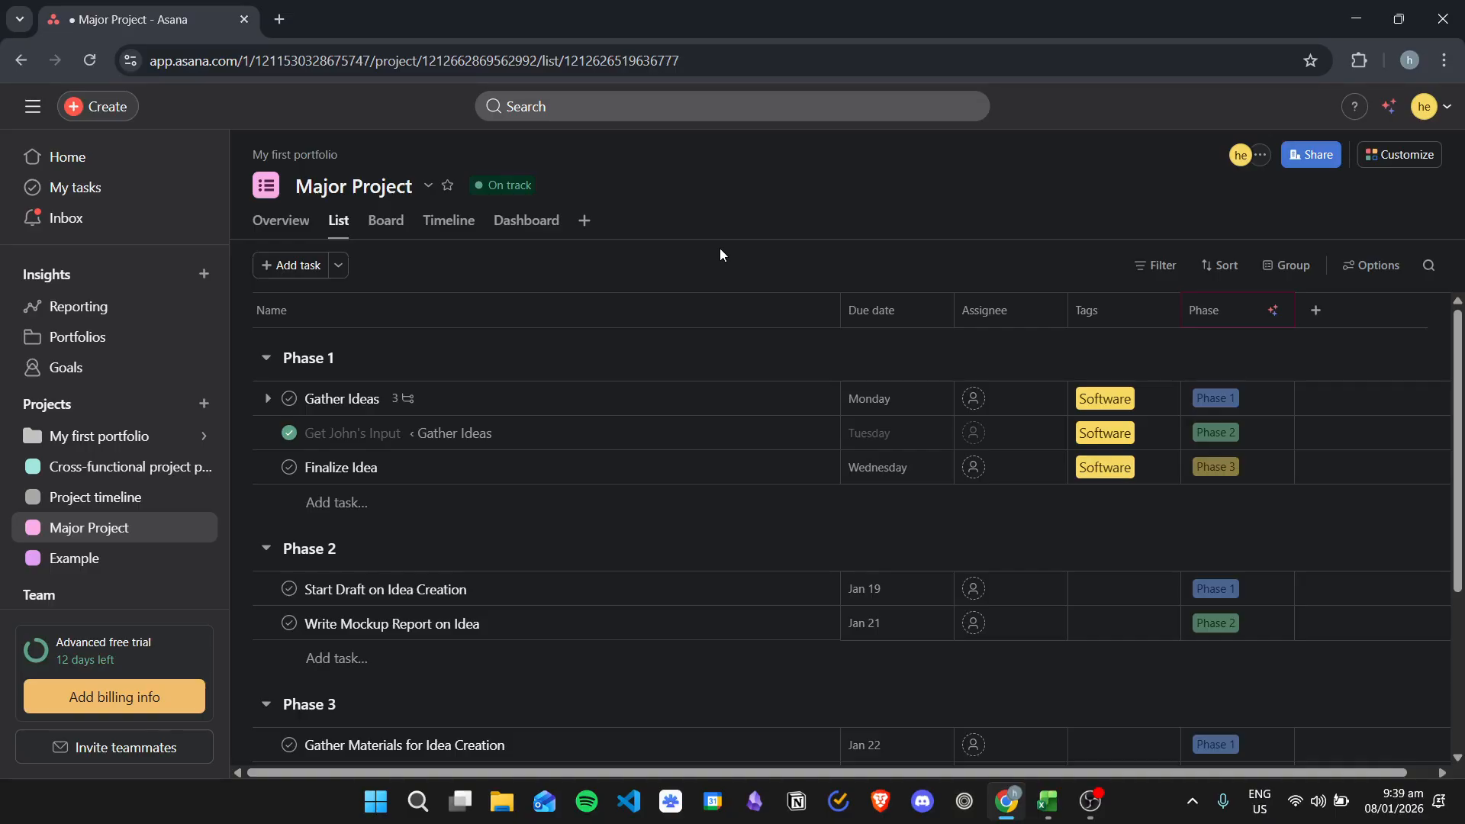
left_click(583, 223)
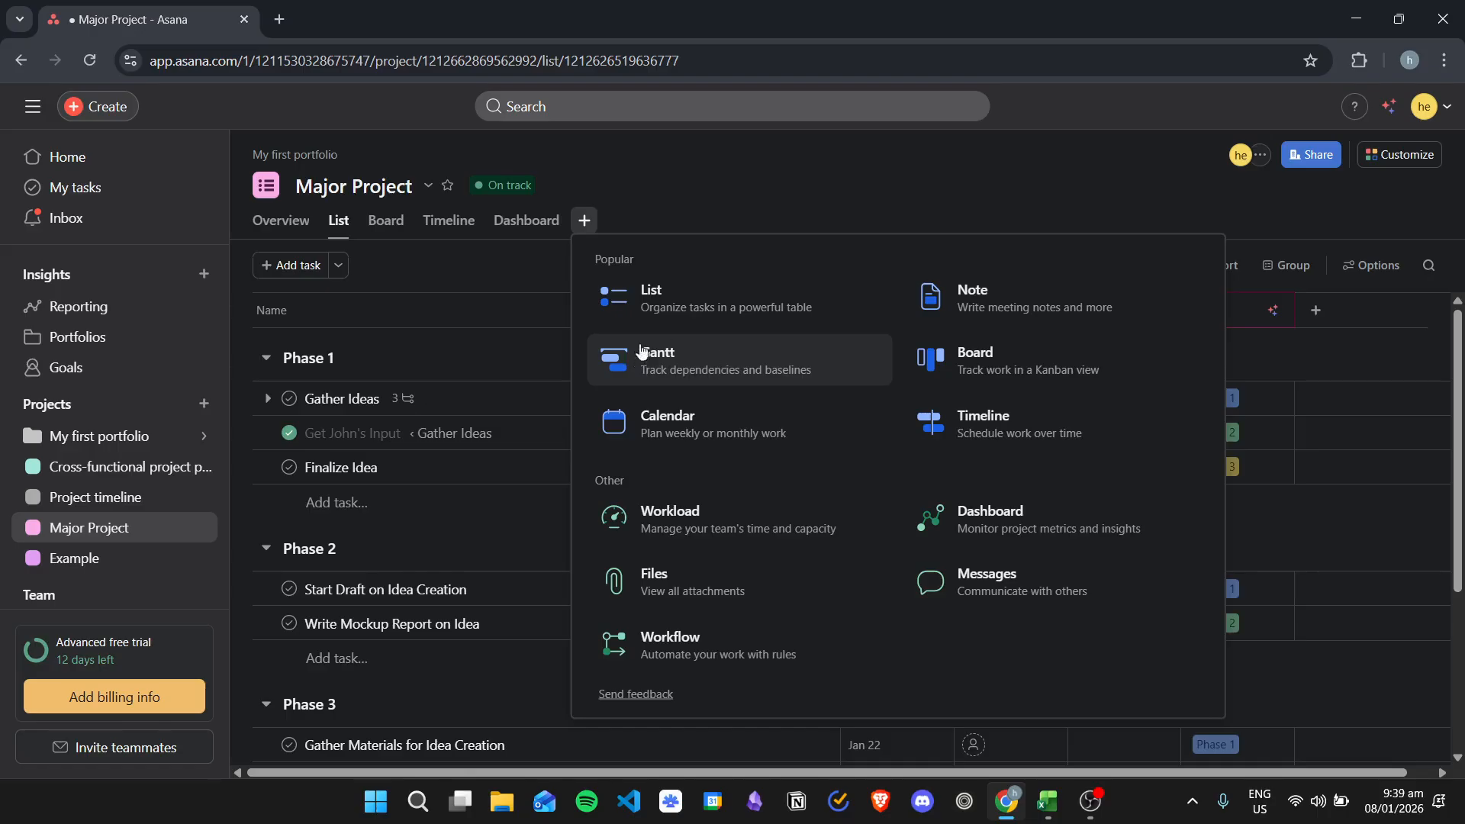
left_click(726, 363)
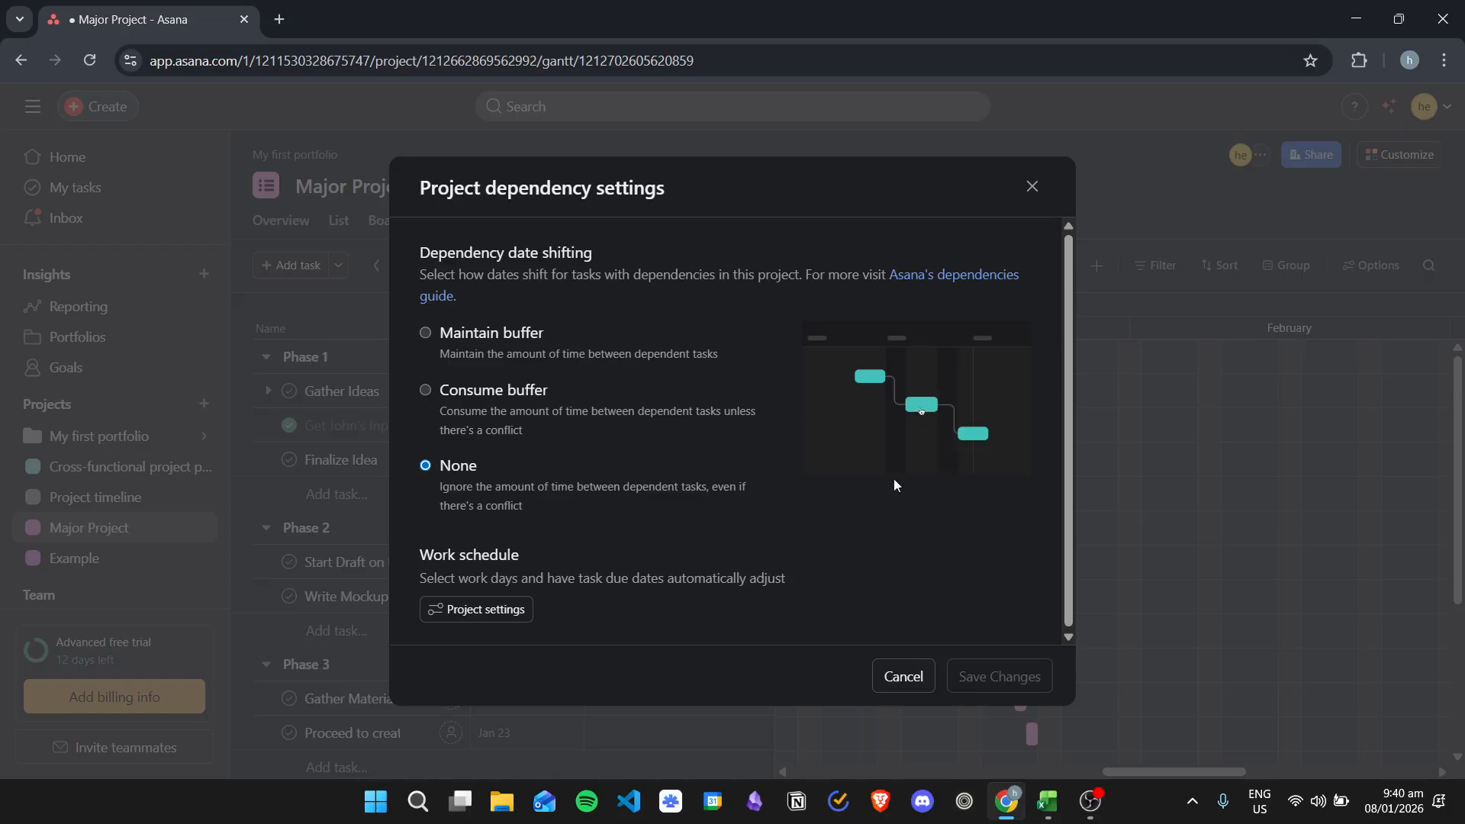
Step: Set the project's dependency date shifting to Maintain buffer for downstream dependent tasks only, and save the changes
left_click(539, 334)
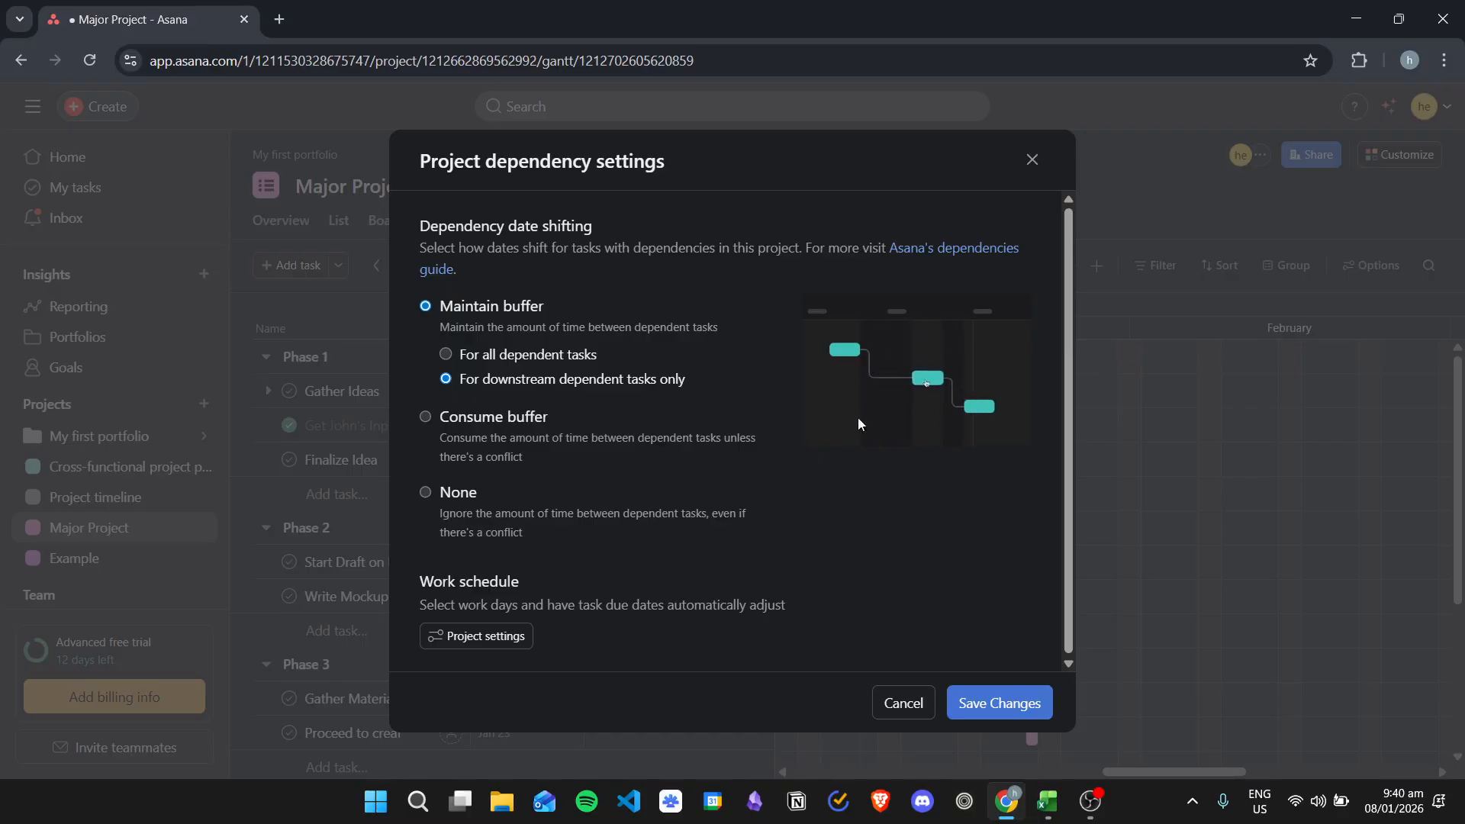
left_click(500, 428)
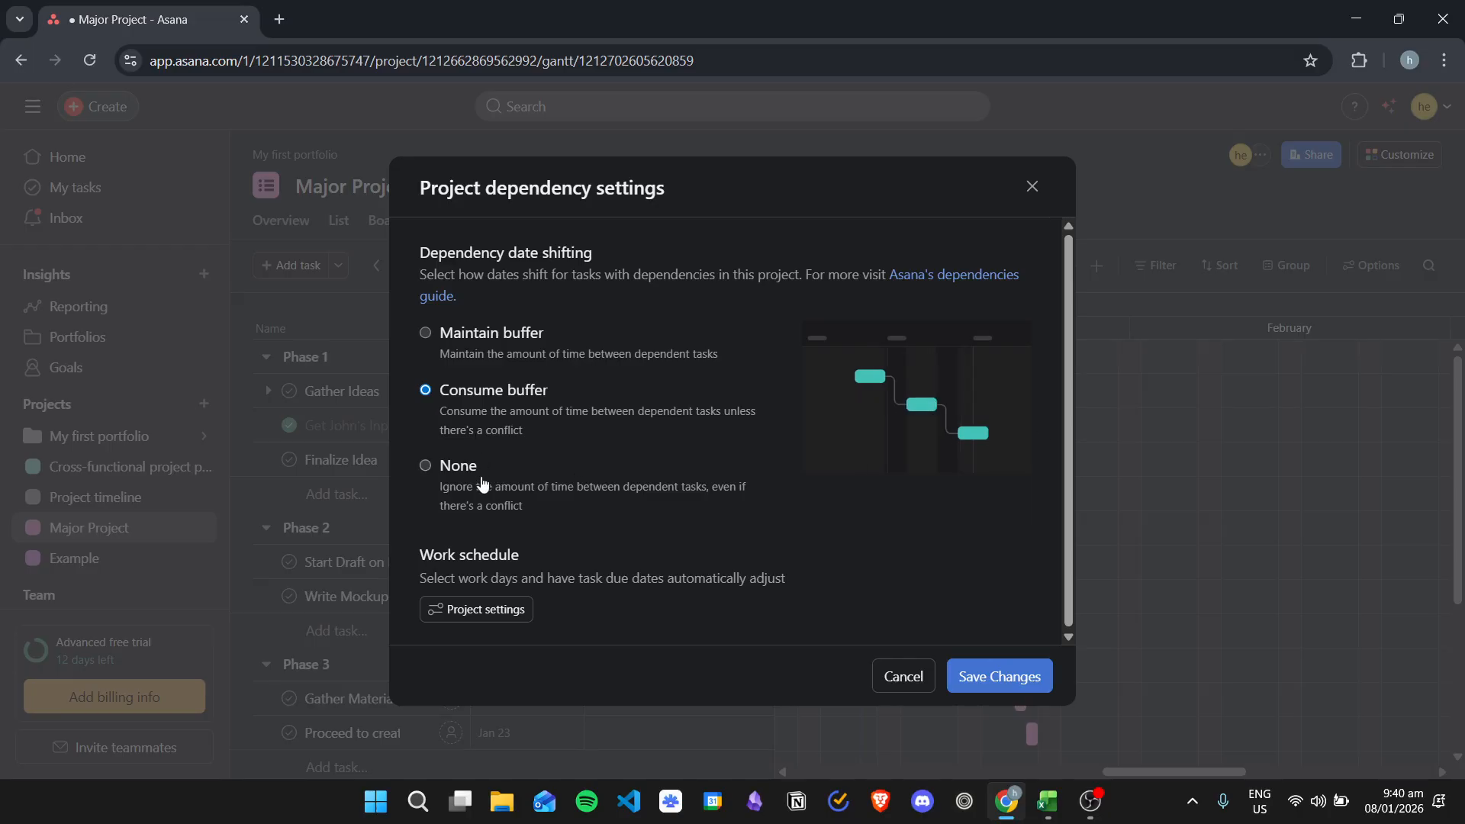
left_click(469, 477)
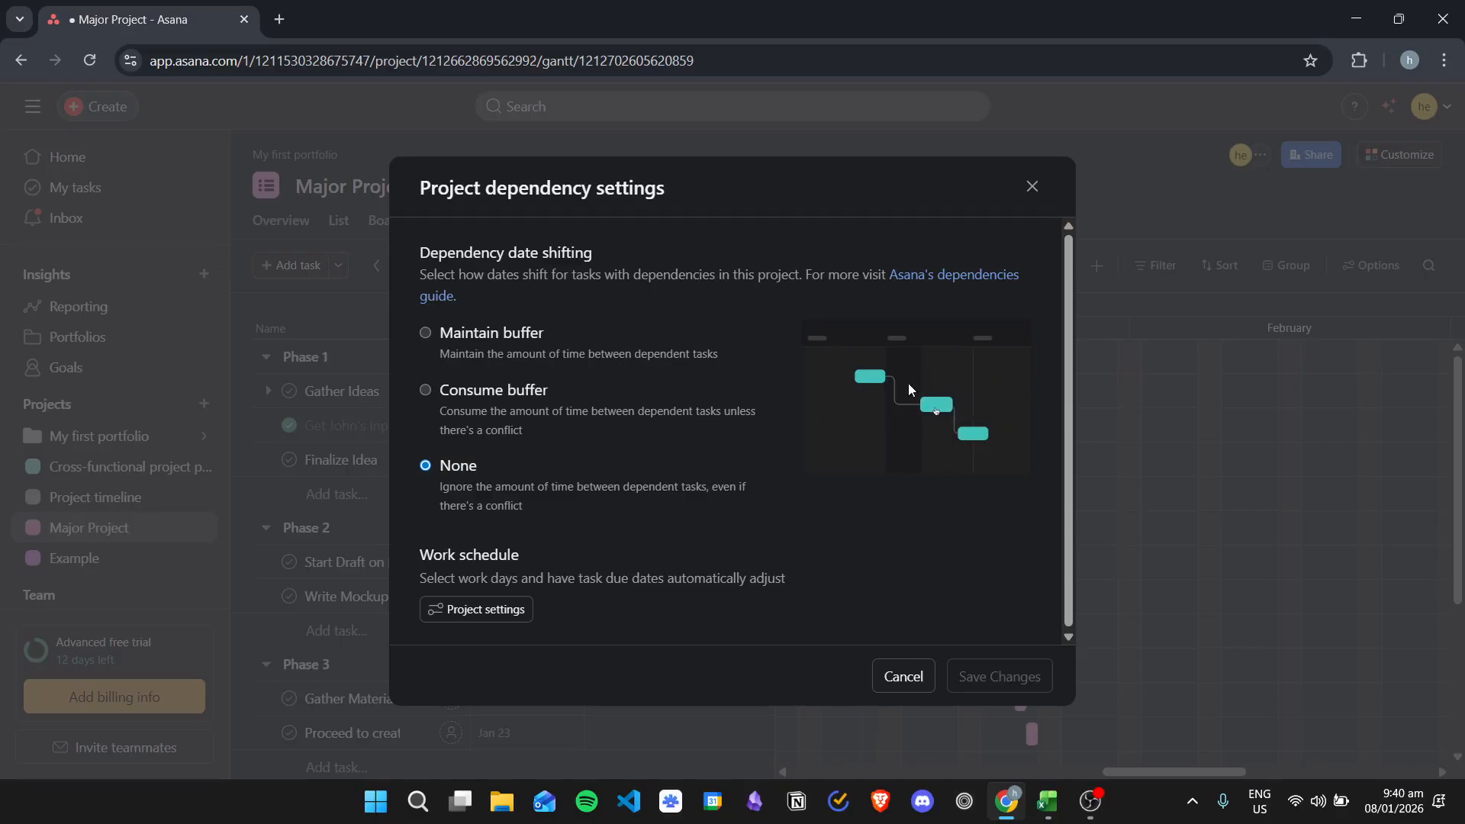
left_click(481, 412)
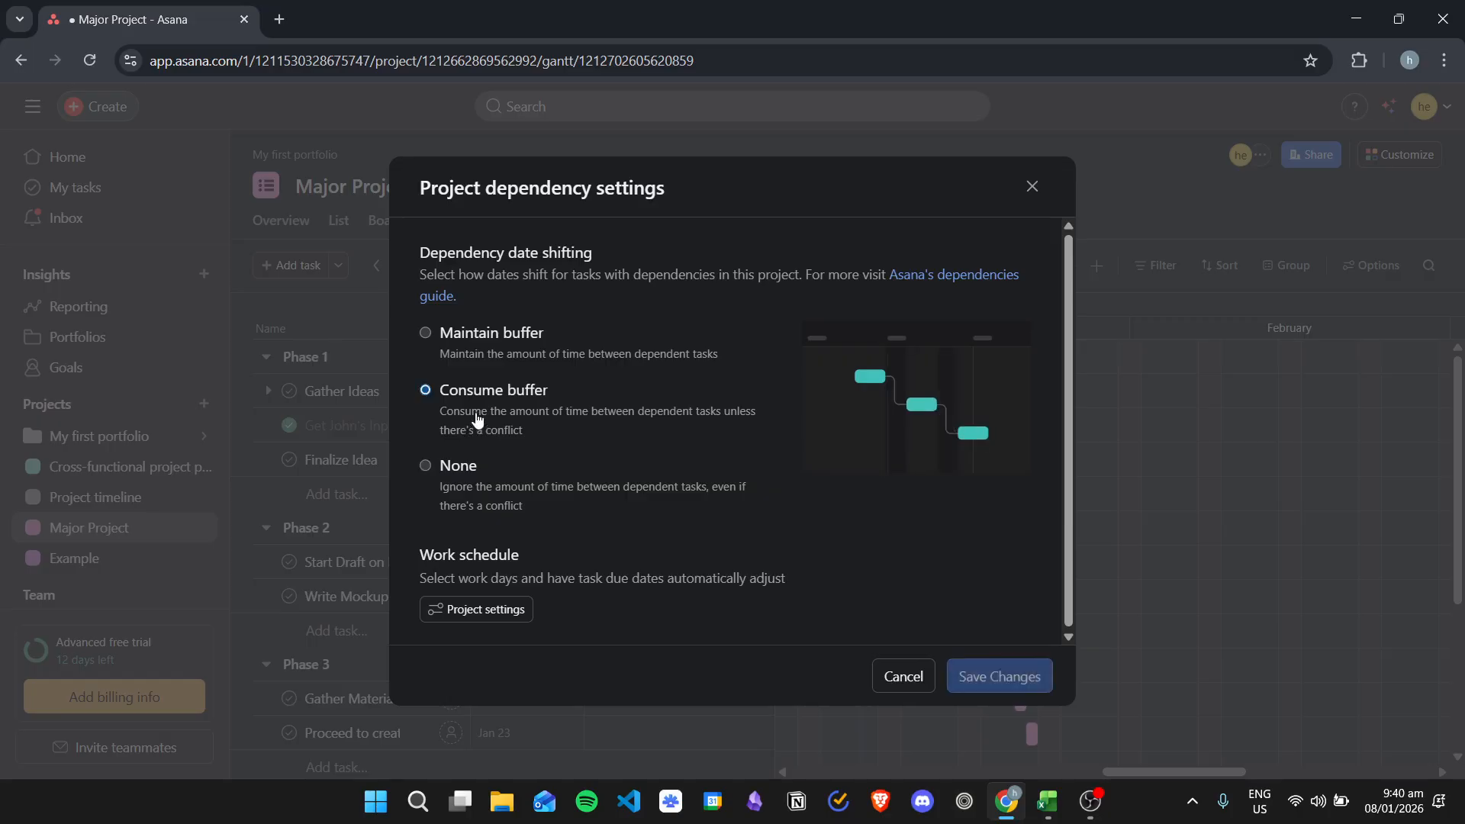
left_click(496, 335)
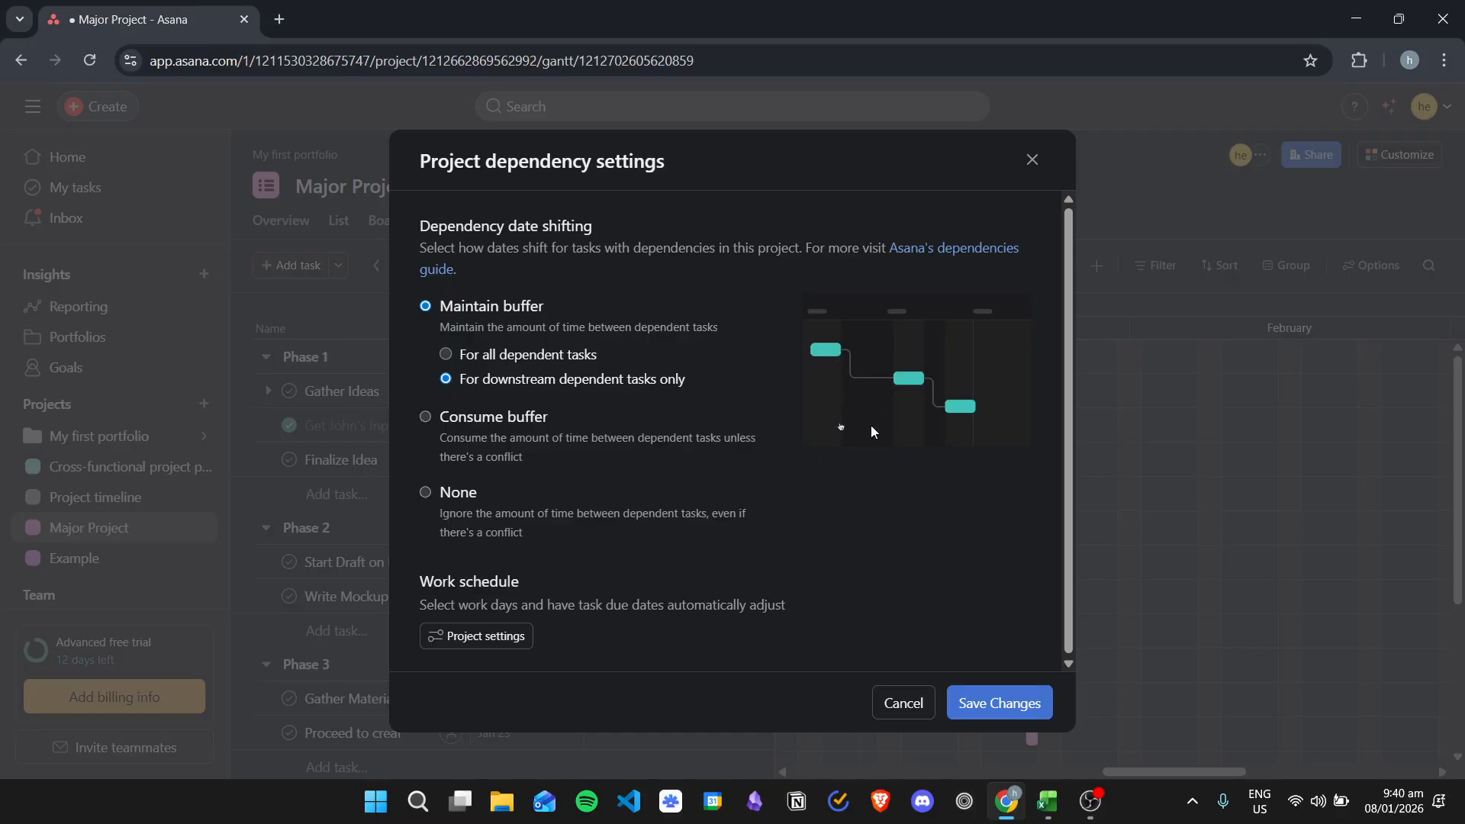
left_click(1004, 701)
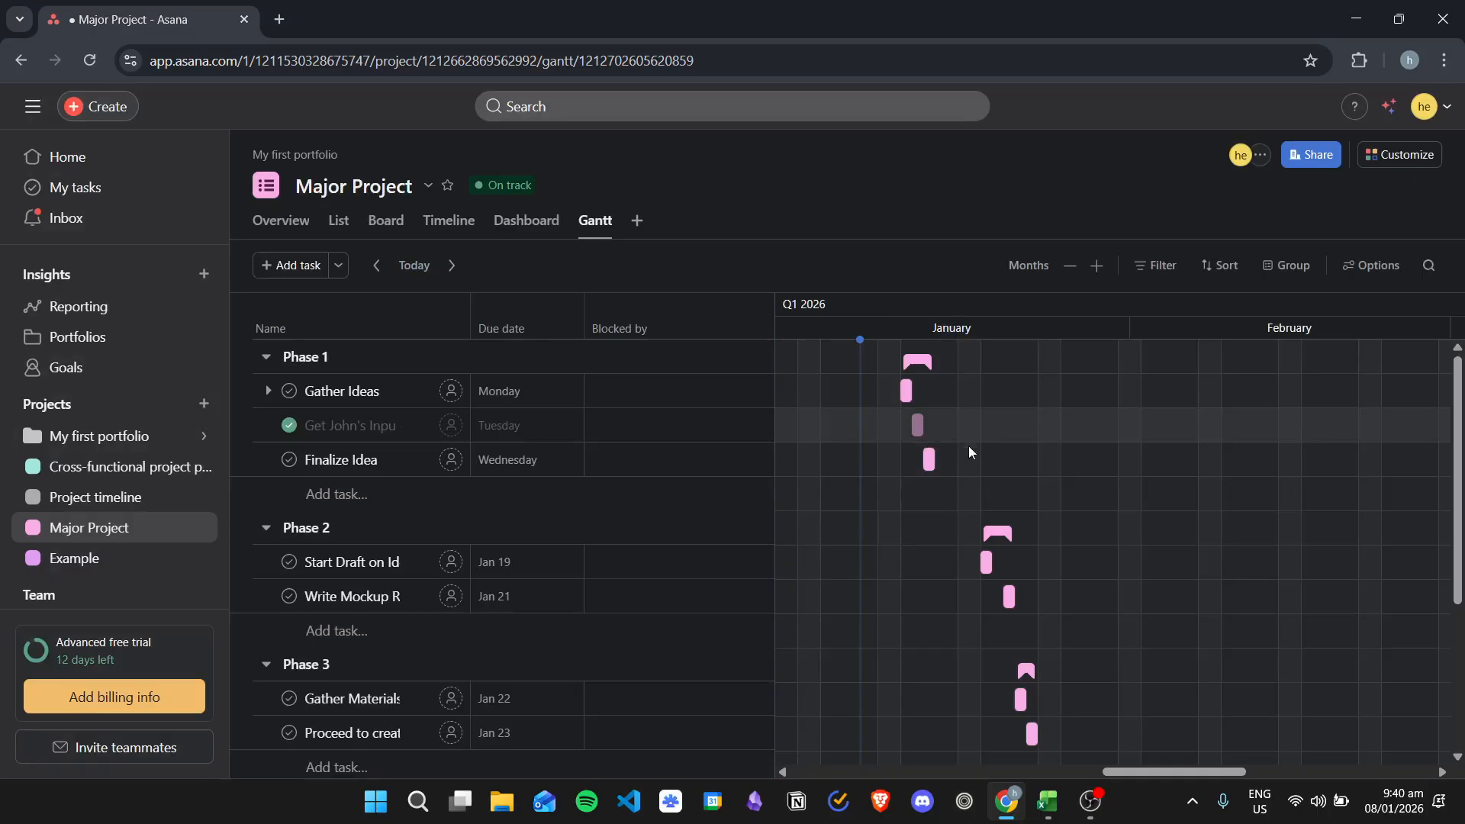
Step: Review the tasks and their due dates across all project phases in both the Gantt and List views
scroll(975, 500, "down", 1)
scroll(972, 501, "down", 2)
scroll(1013, 590, "up", 3)
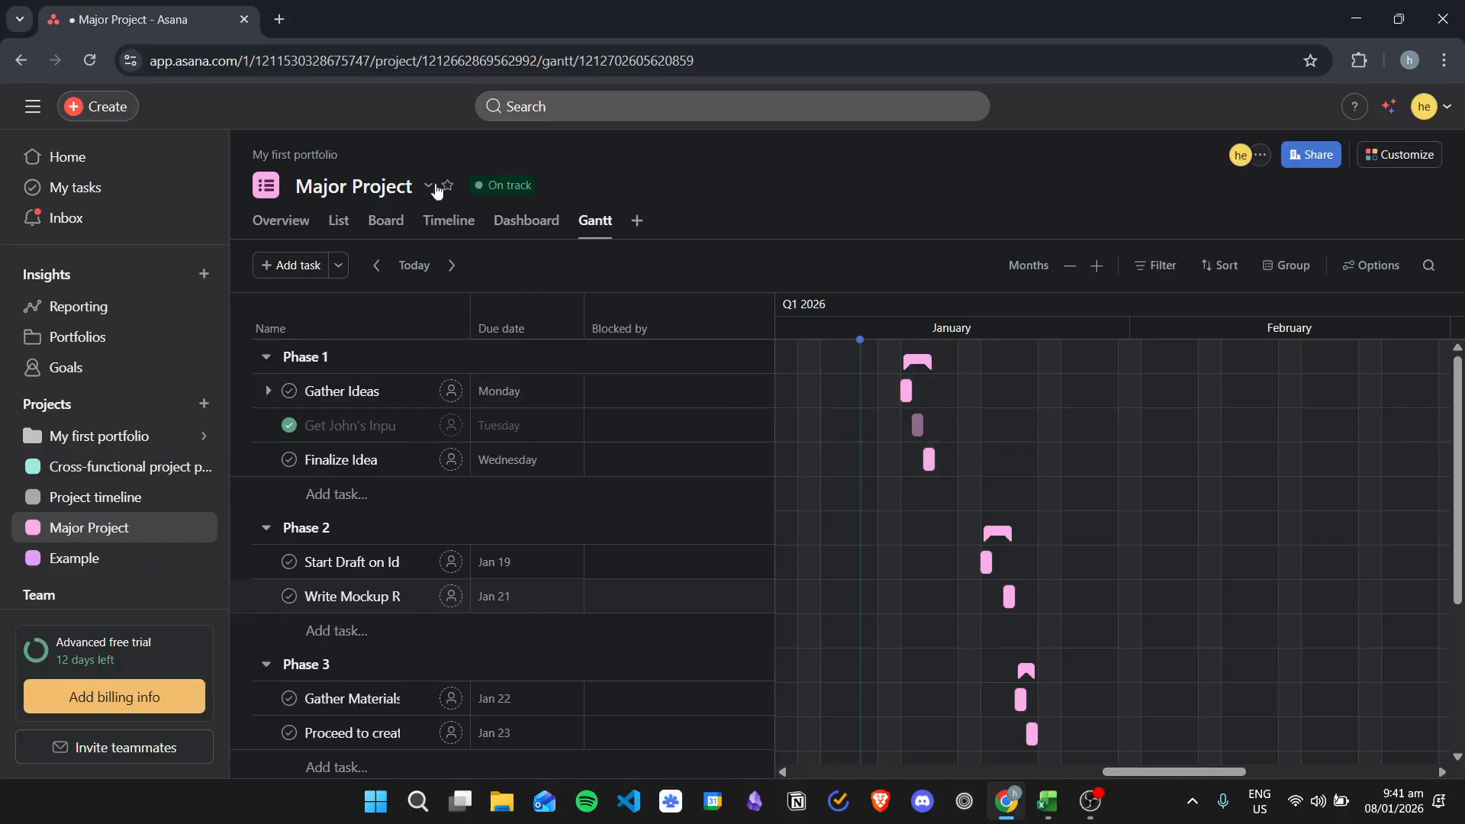
left_click(339, 221)
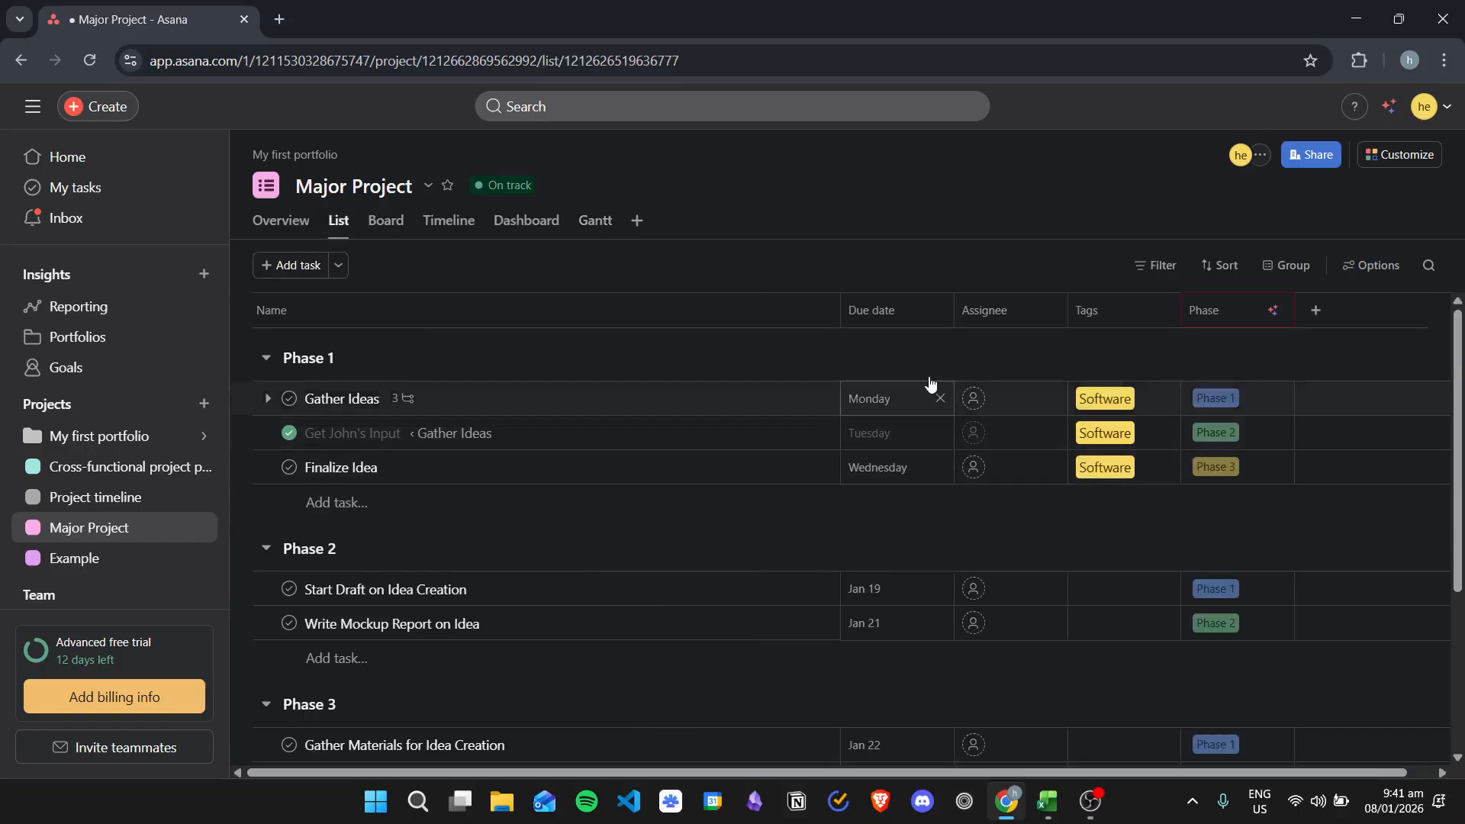
scroll(894, 402, "down", 4)
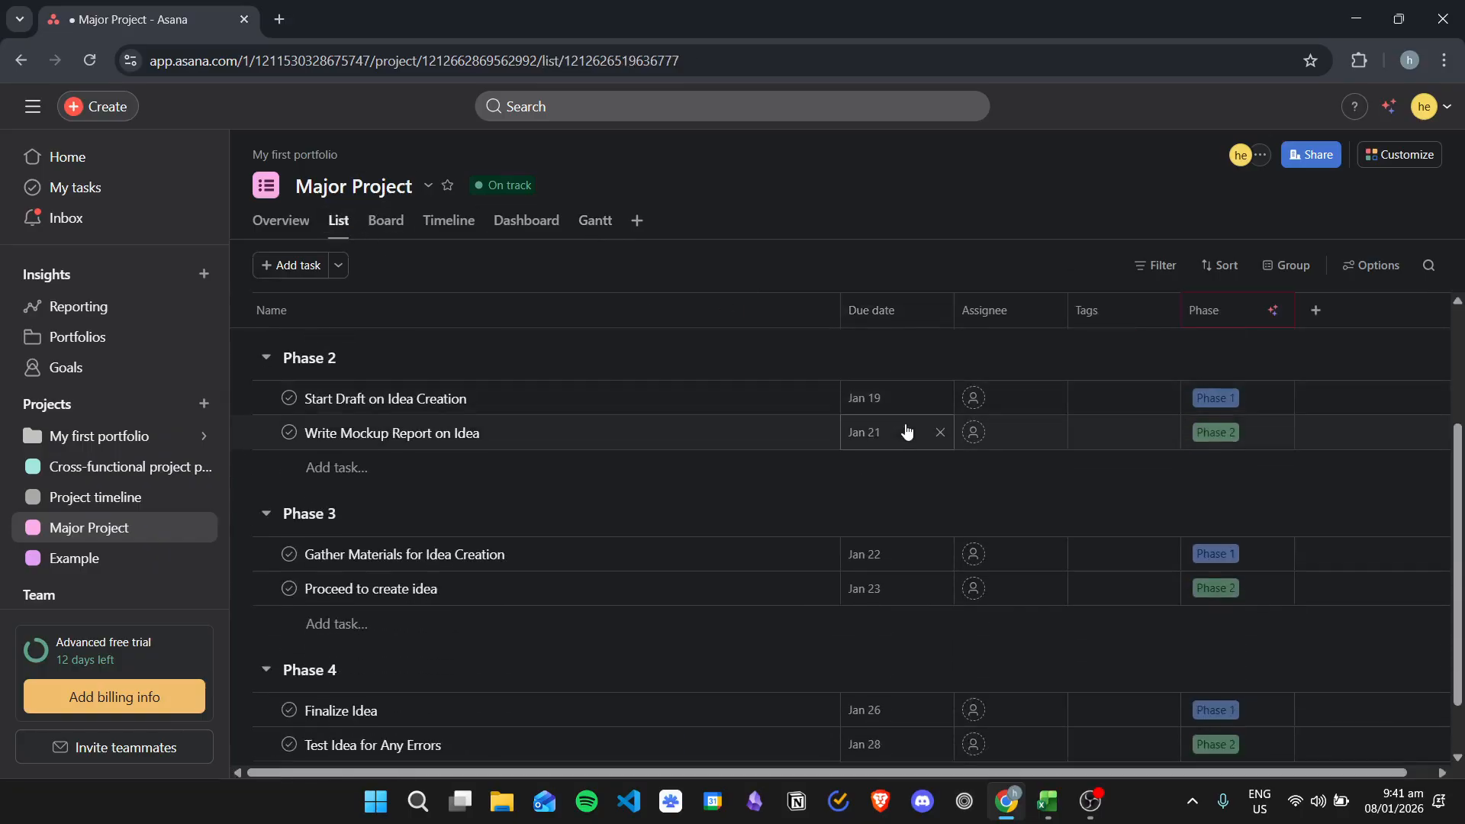
scroll(912, 702, "up", 4)
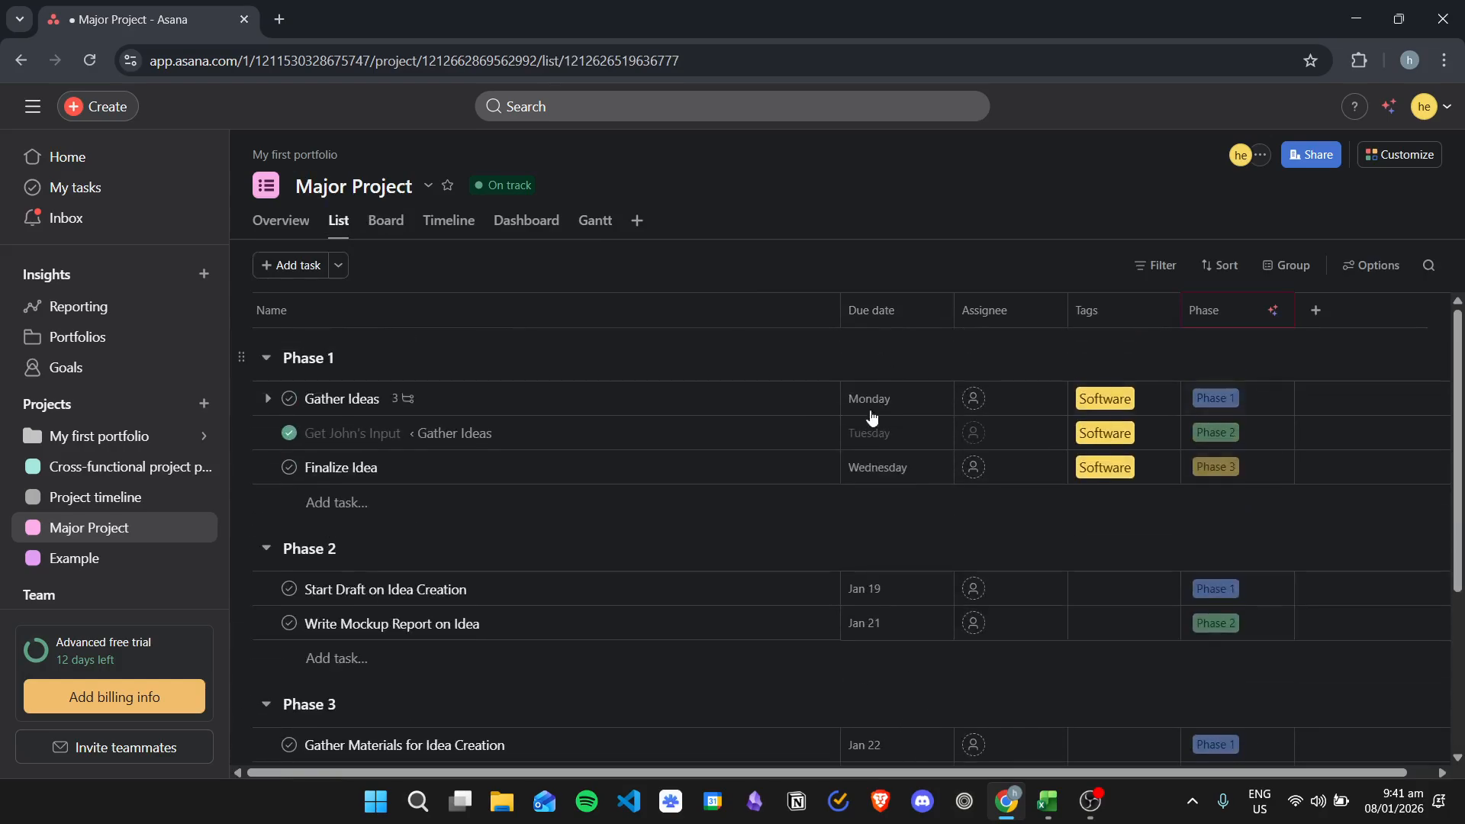
scroll(843, 511, "down", 4)
scroll(683, 425, "up", 4)
left_click(596, 220)
scroll(966, 481, "down", 3)
scroll(989, 476, "up", 3)
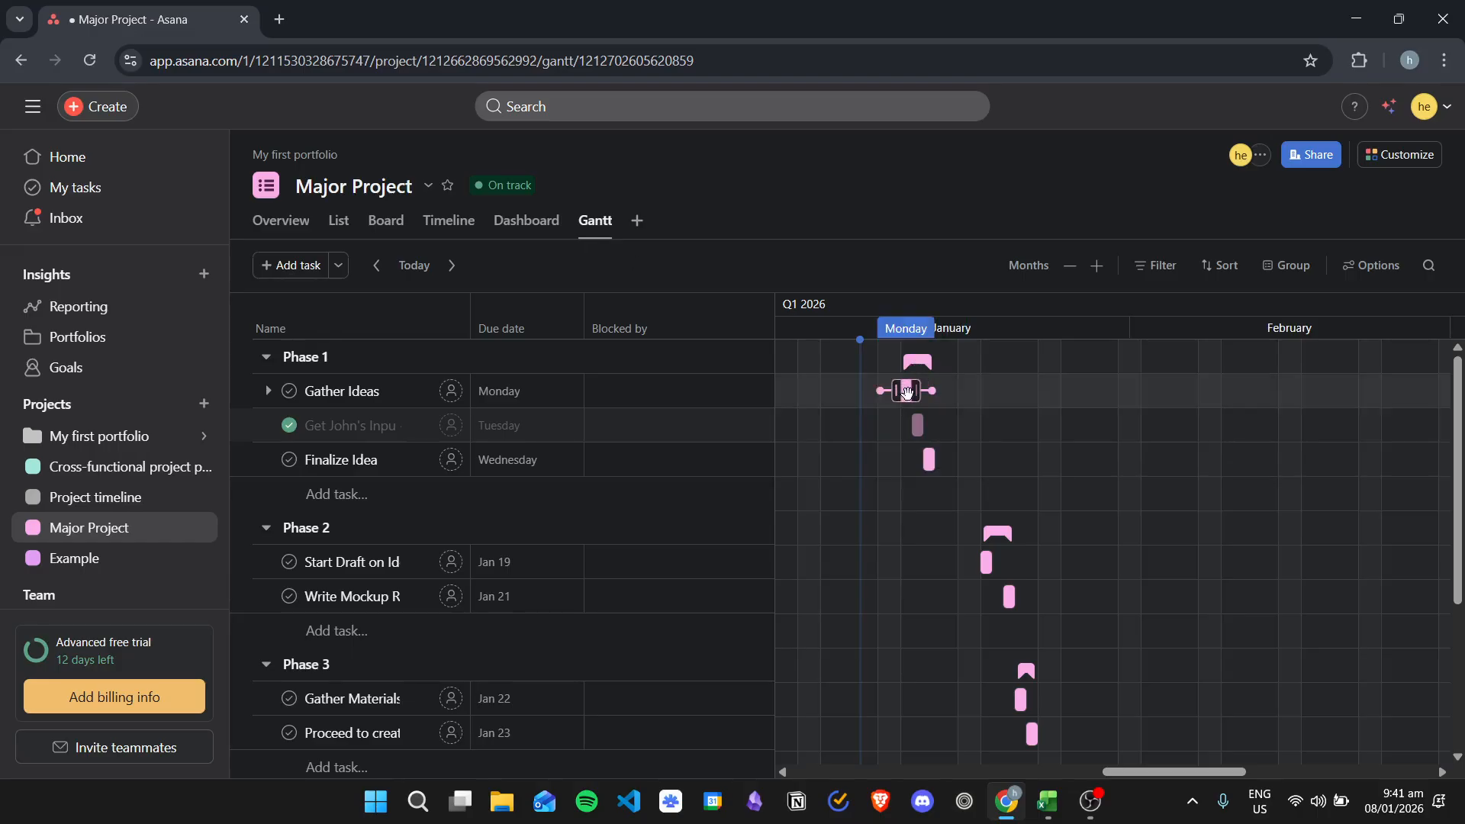
Step: Reschedule the Phase 1 task Gather Ideas to Tuesday on the Gantt chart
left_click_drag(907, 392, 955, 396)
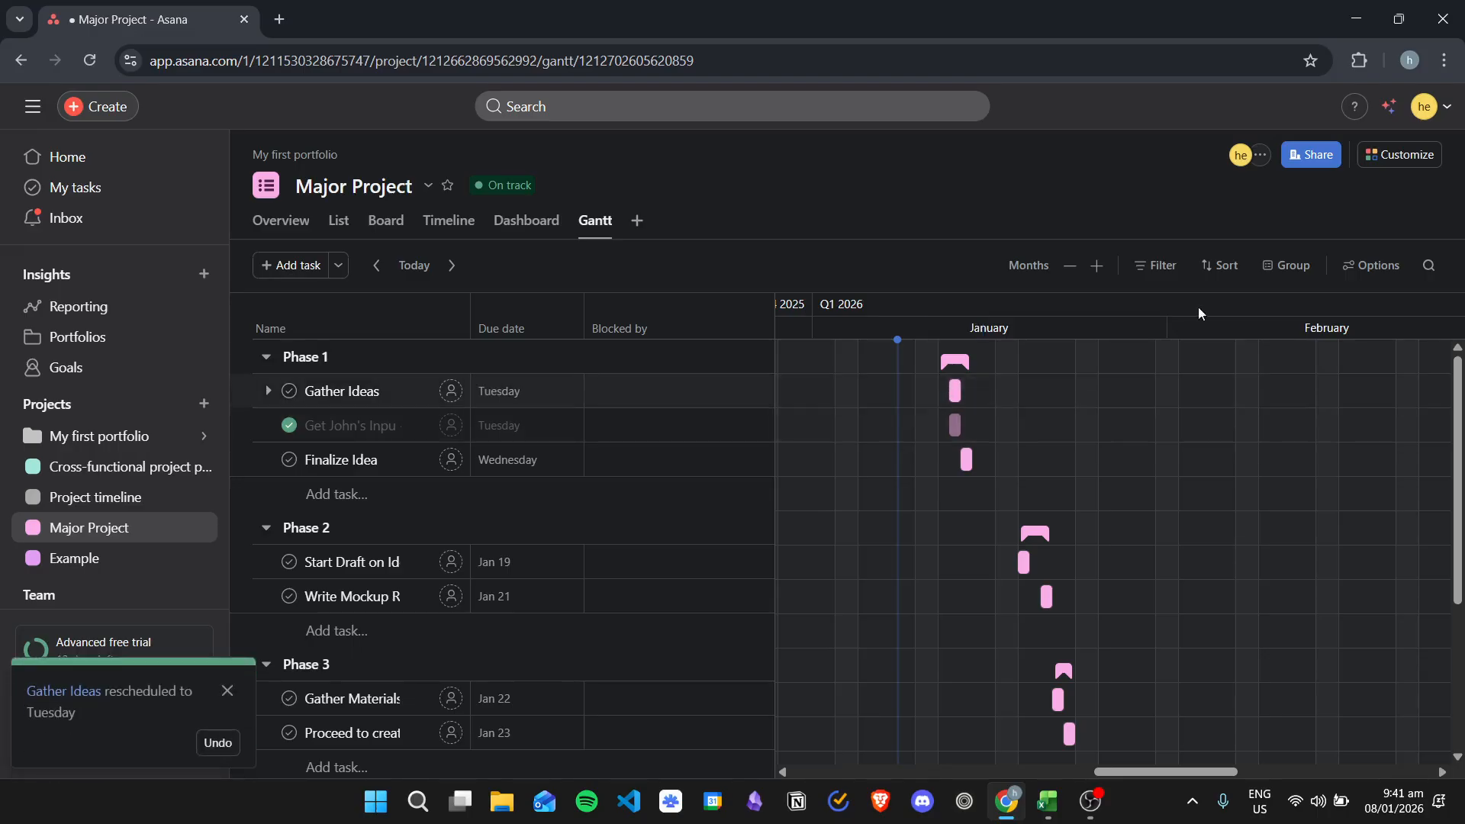
left_click(670, 390)
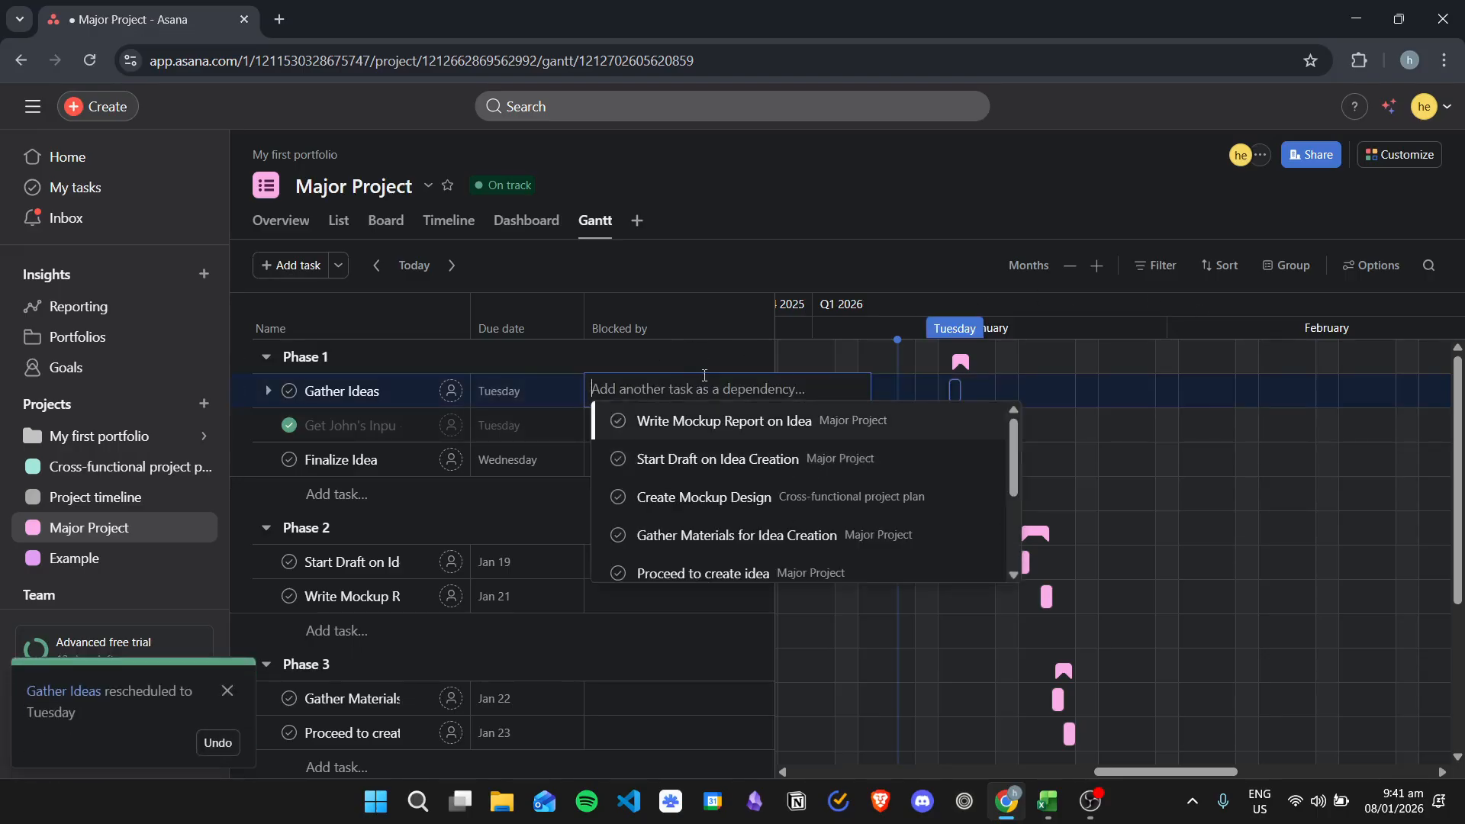
left_click(753, 268)
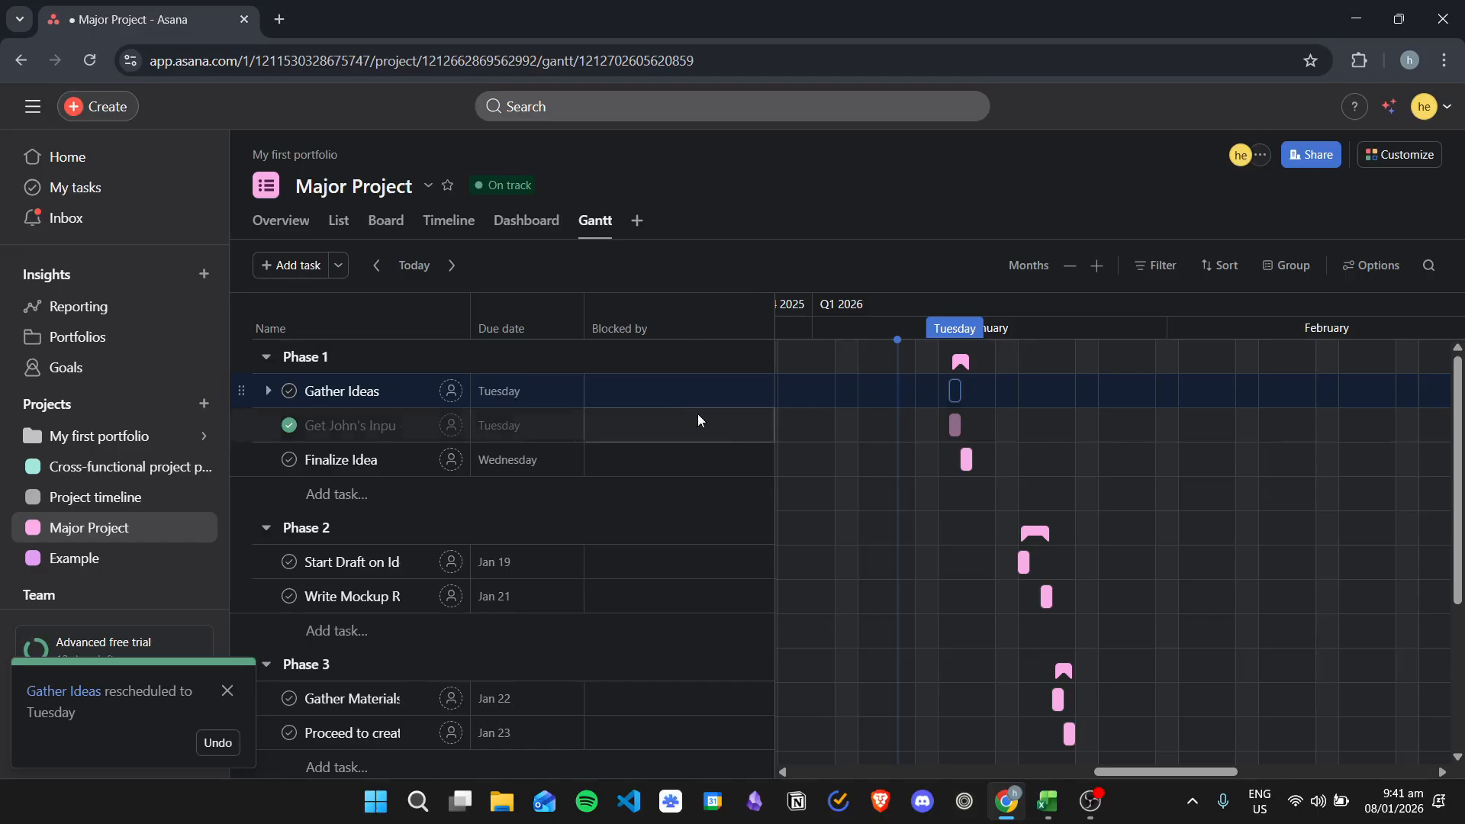
Step: Try to make Gather Ideas blocked by the Phase 4 Finalize Idea task, and remove that dependency again
left_click(642, 393)
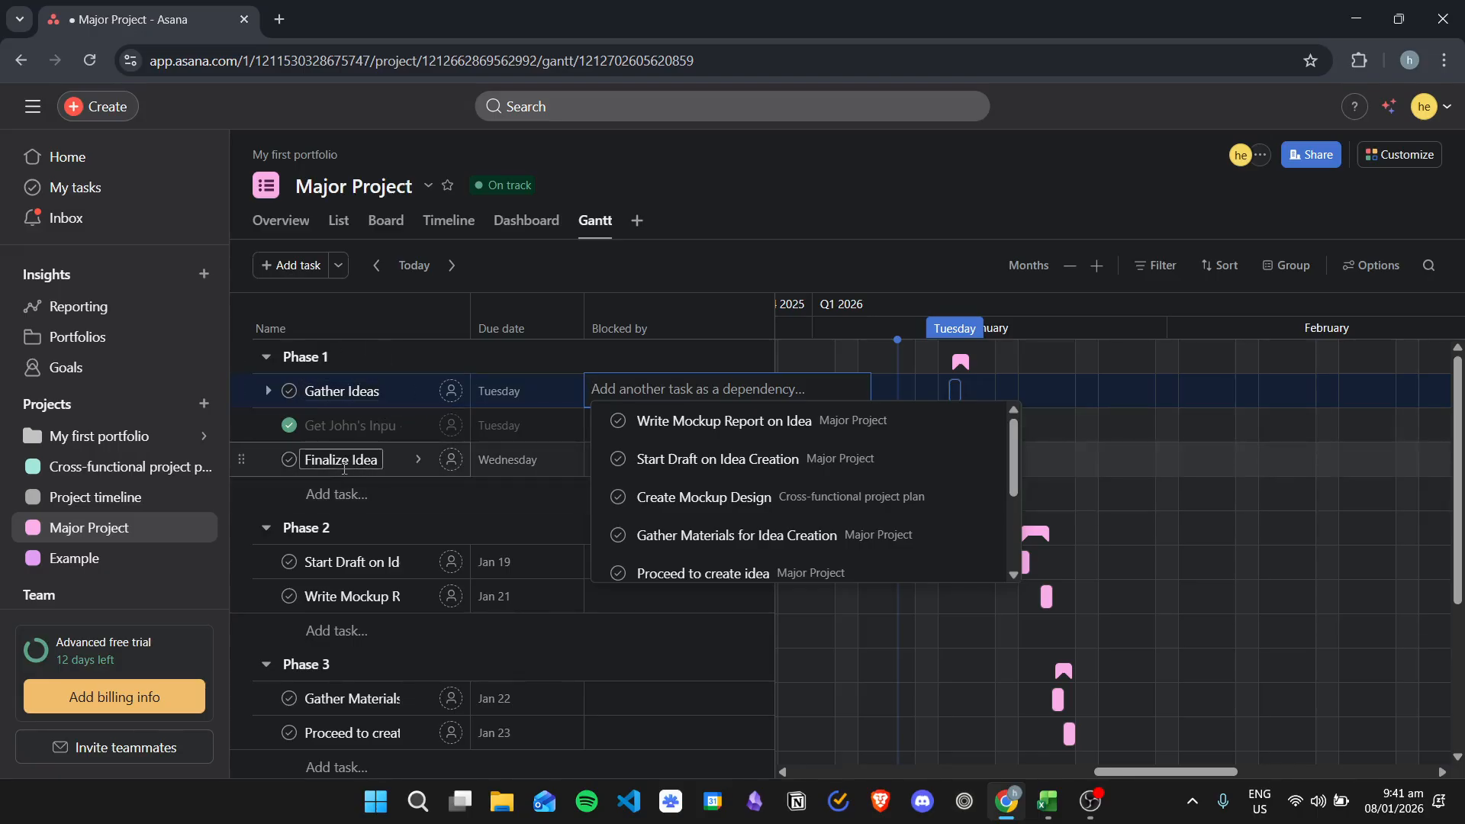
scroll(721, 476, "down", 1)
scroll(722, 476, "down", 2)
left_click(722, 451)
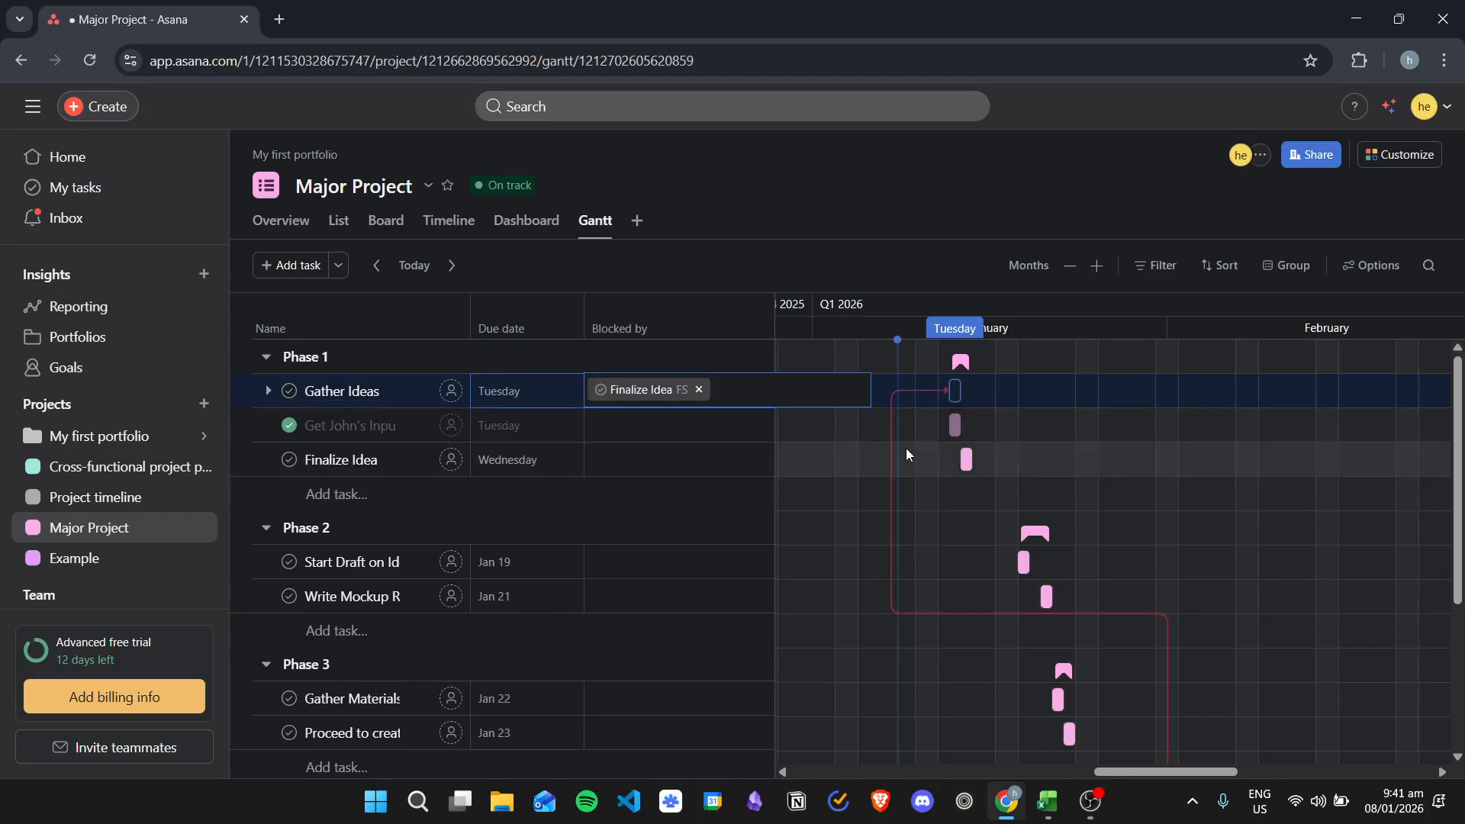
scroll(1190, 488, "down", 3)
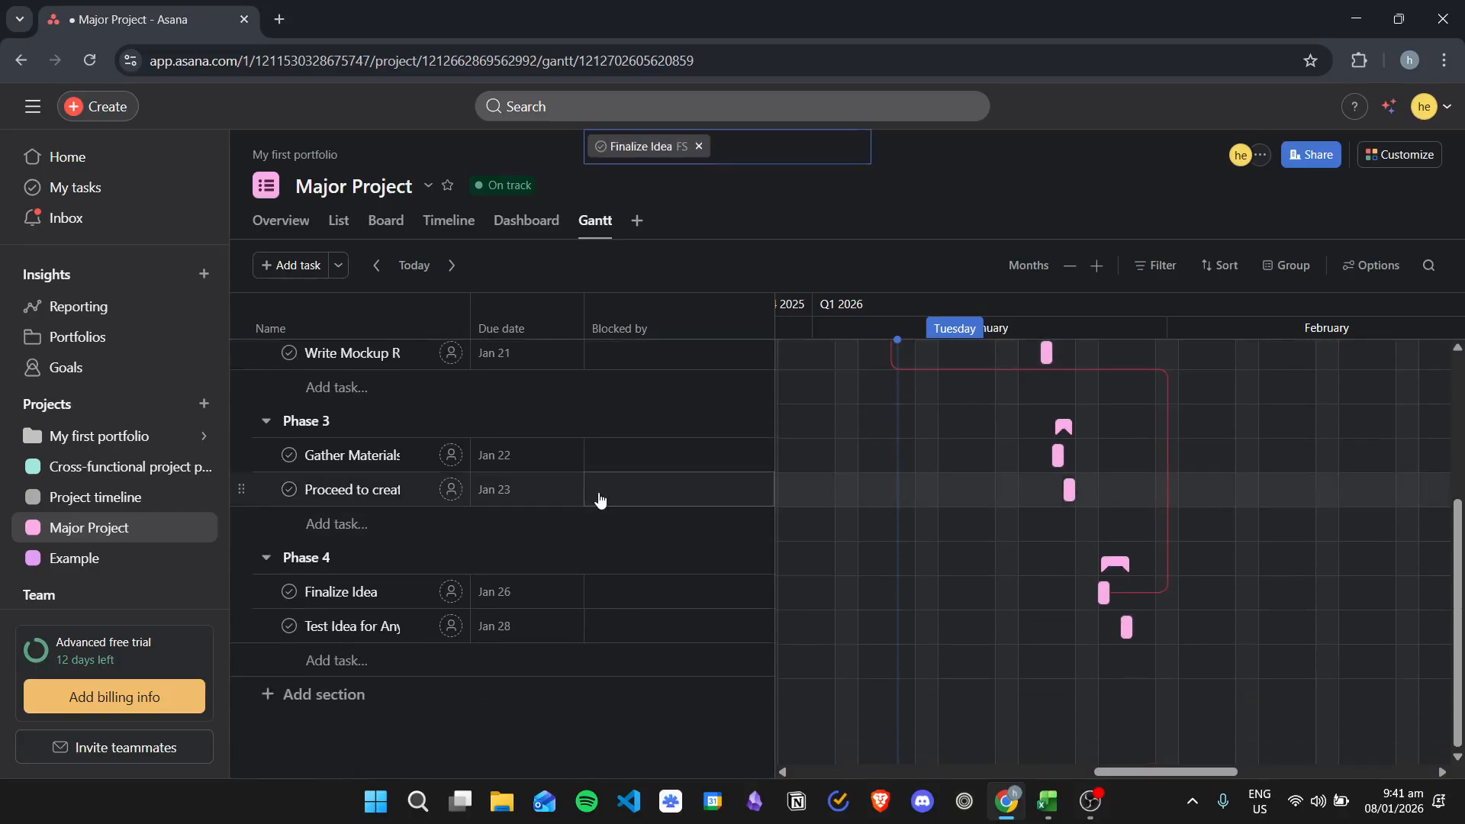
scroll(686, 489, "up", 3)
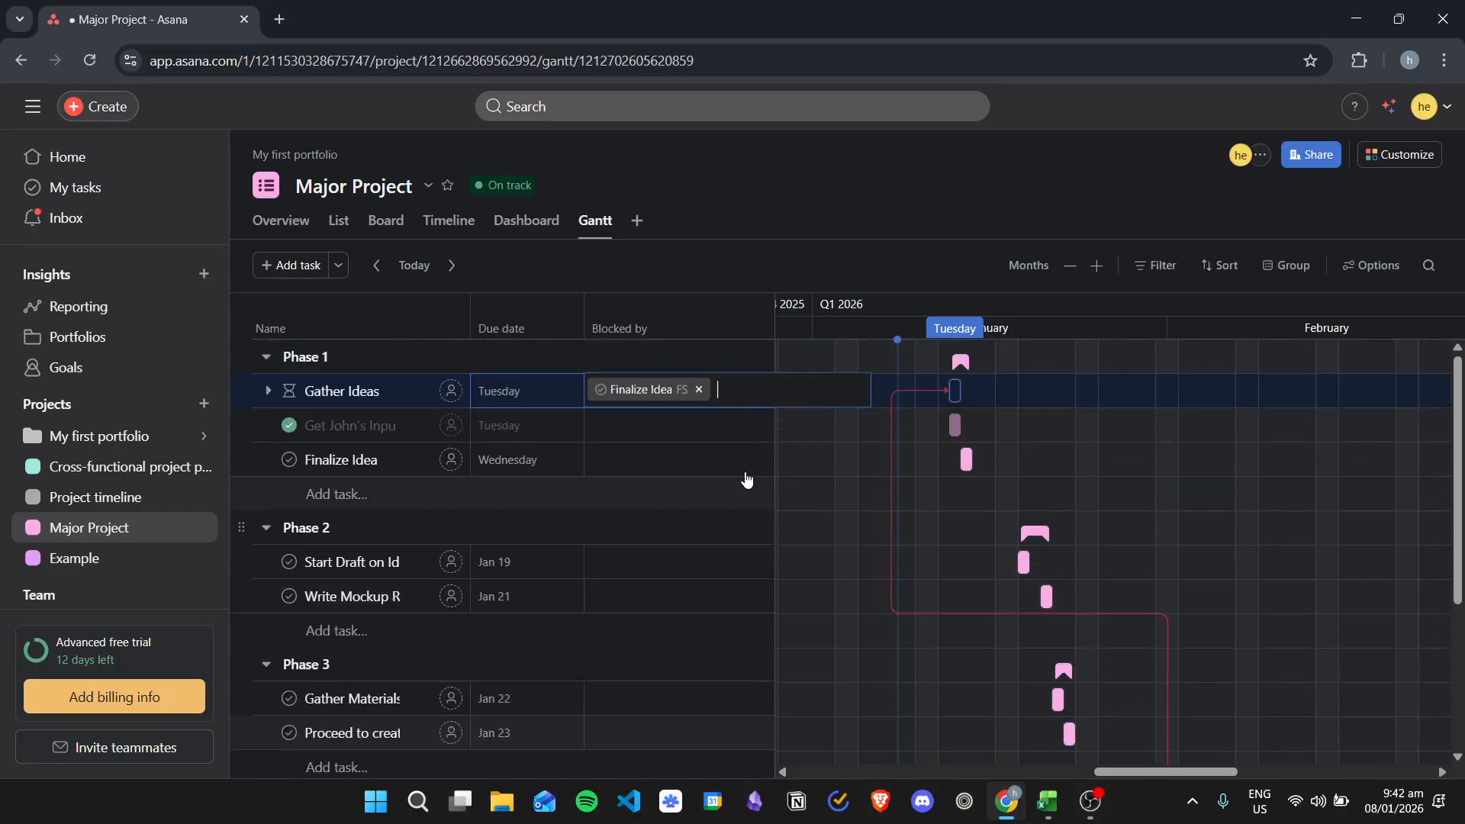
left_click(698, 390)
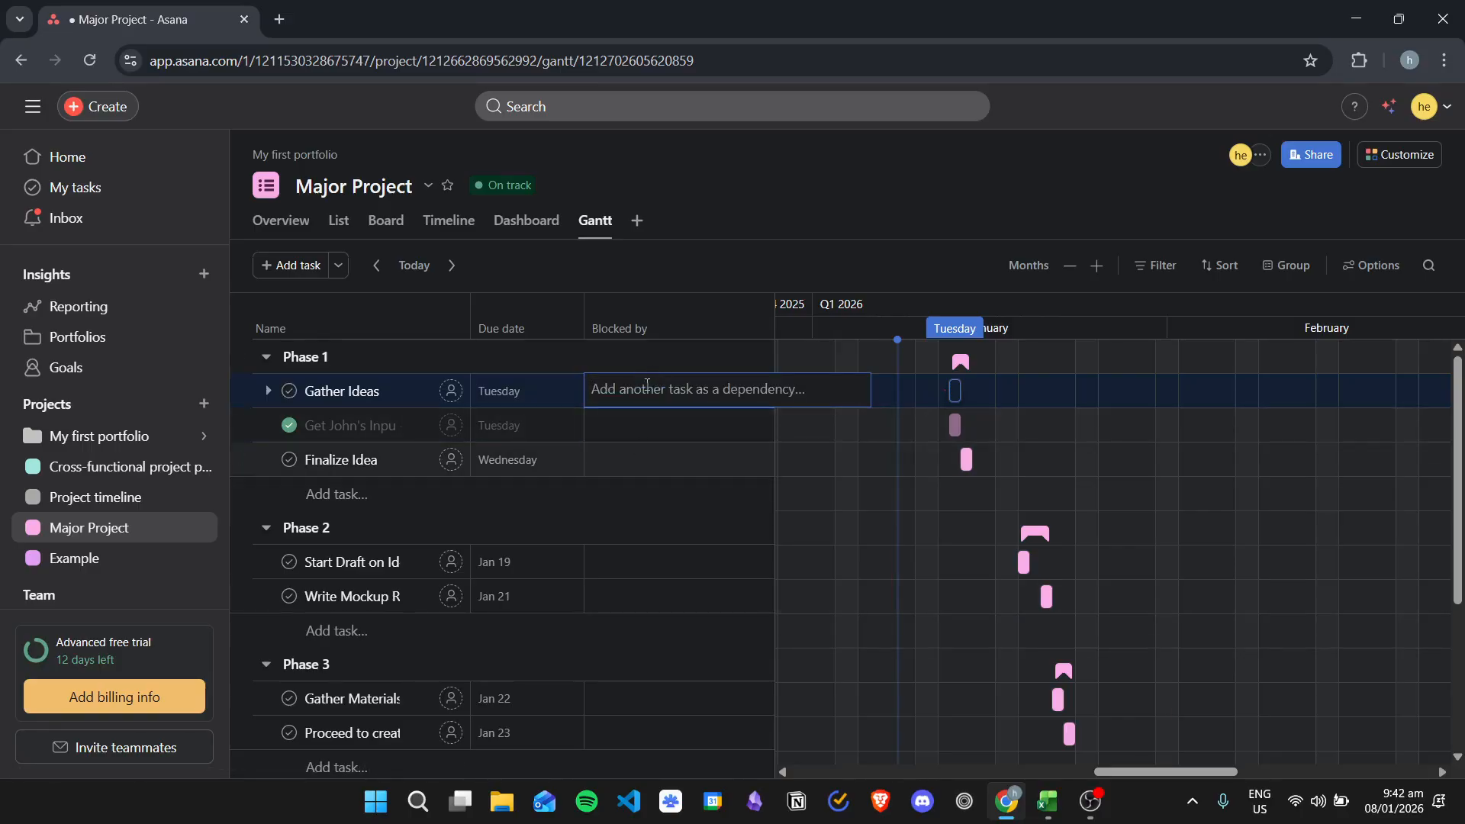
key("Escape")
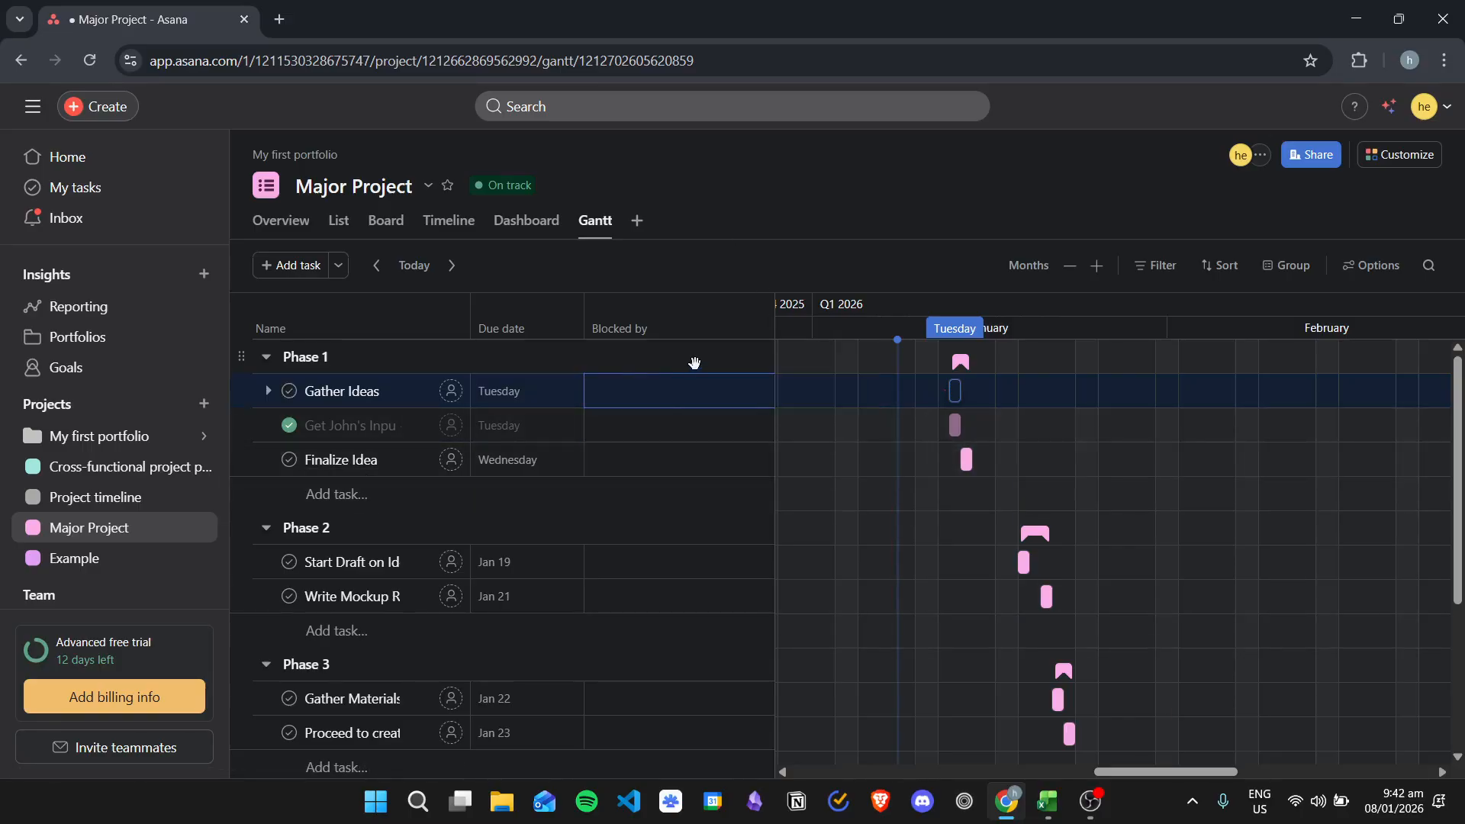
Step: Add both Finalize Idea tasks as blockers of Gather Ideas and remove the Phase 4 one, keeping the Phase 1 task
left_click(654, 392)
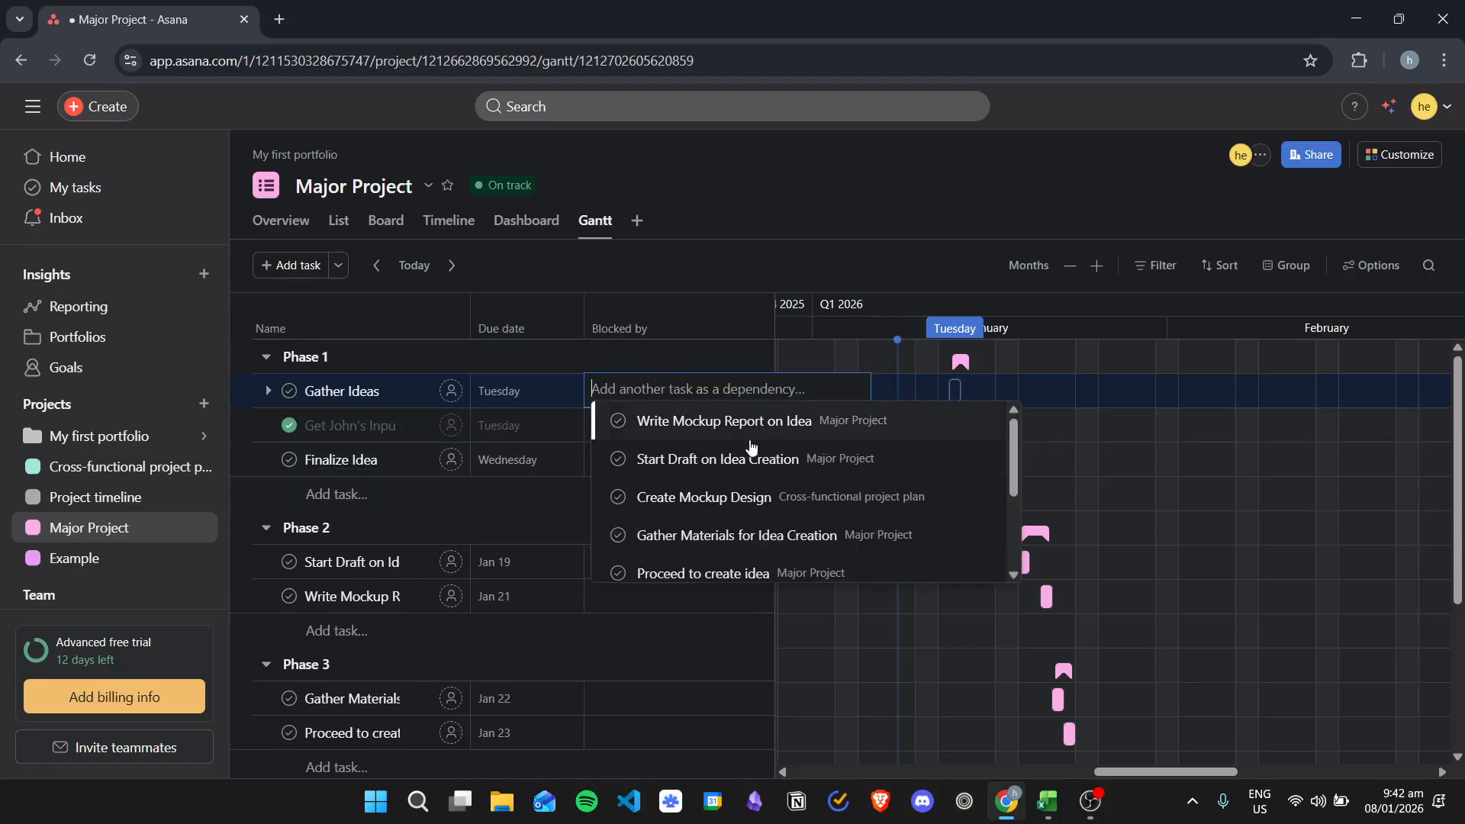
scroll(772, 473, "down", 2)
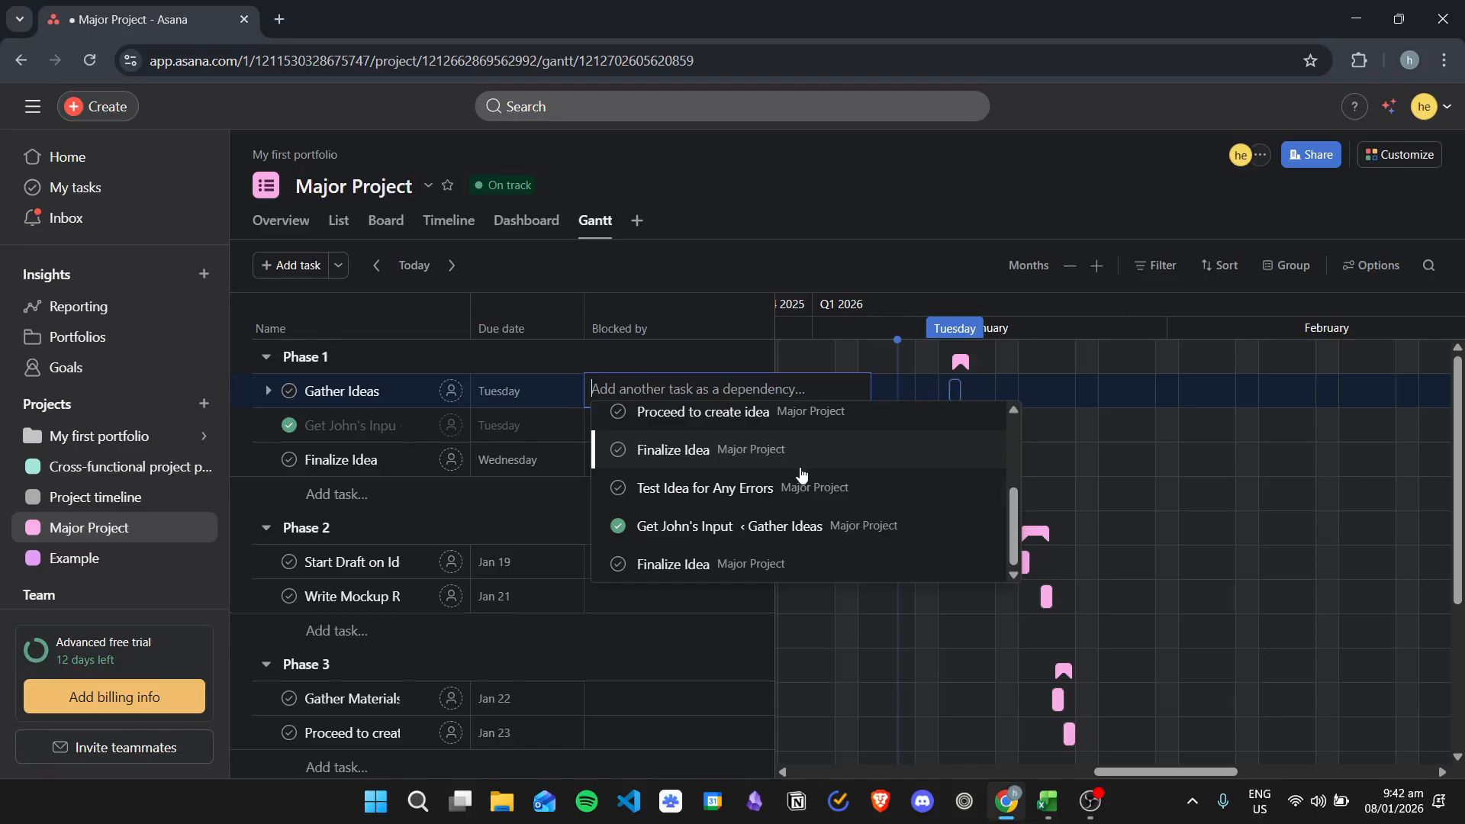
scroll(824, 530, "up", 3)
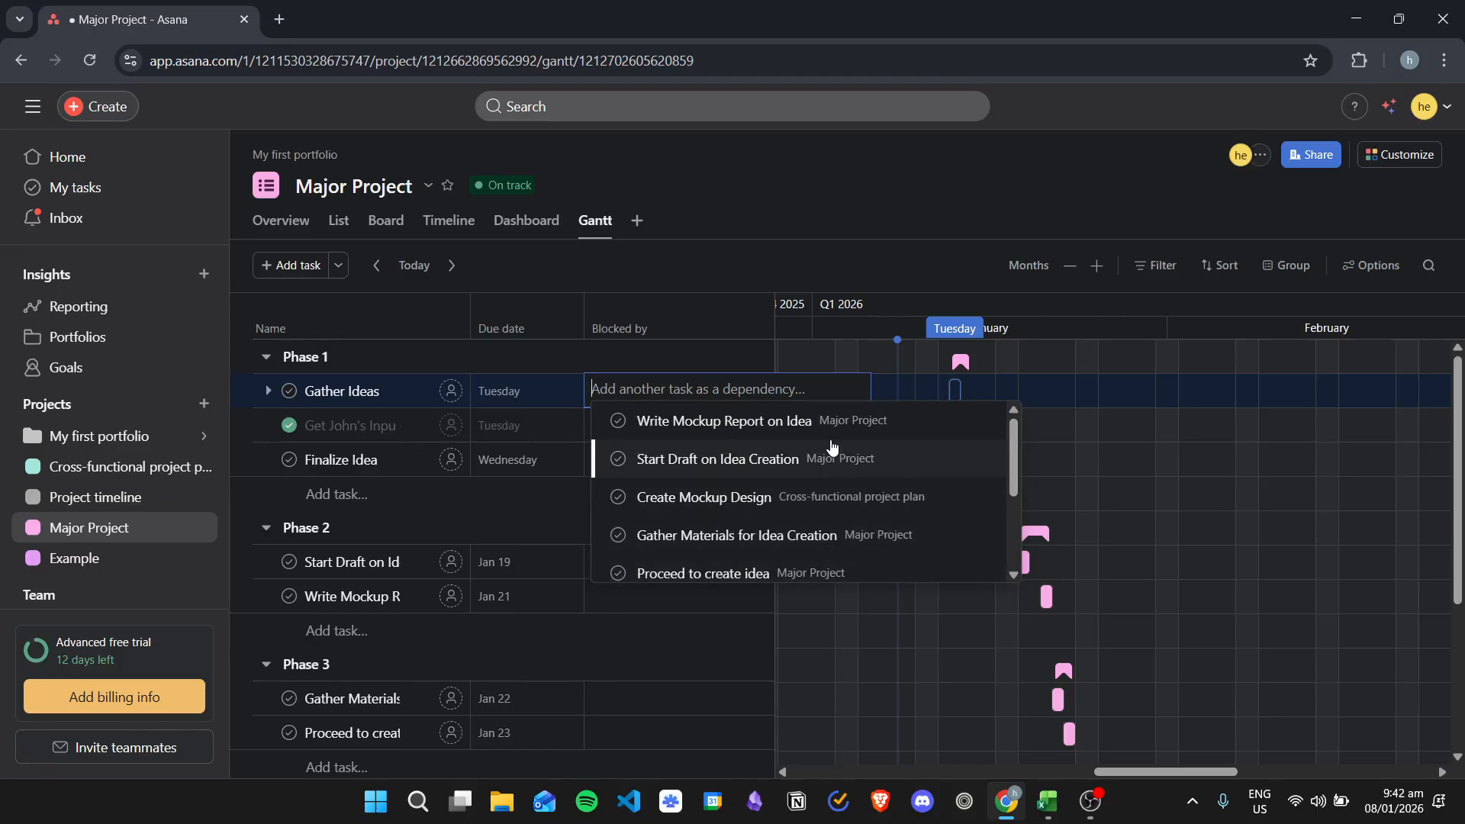
type("finalize idea")
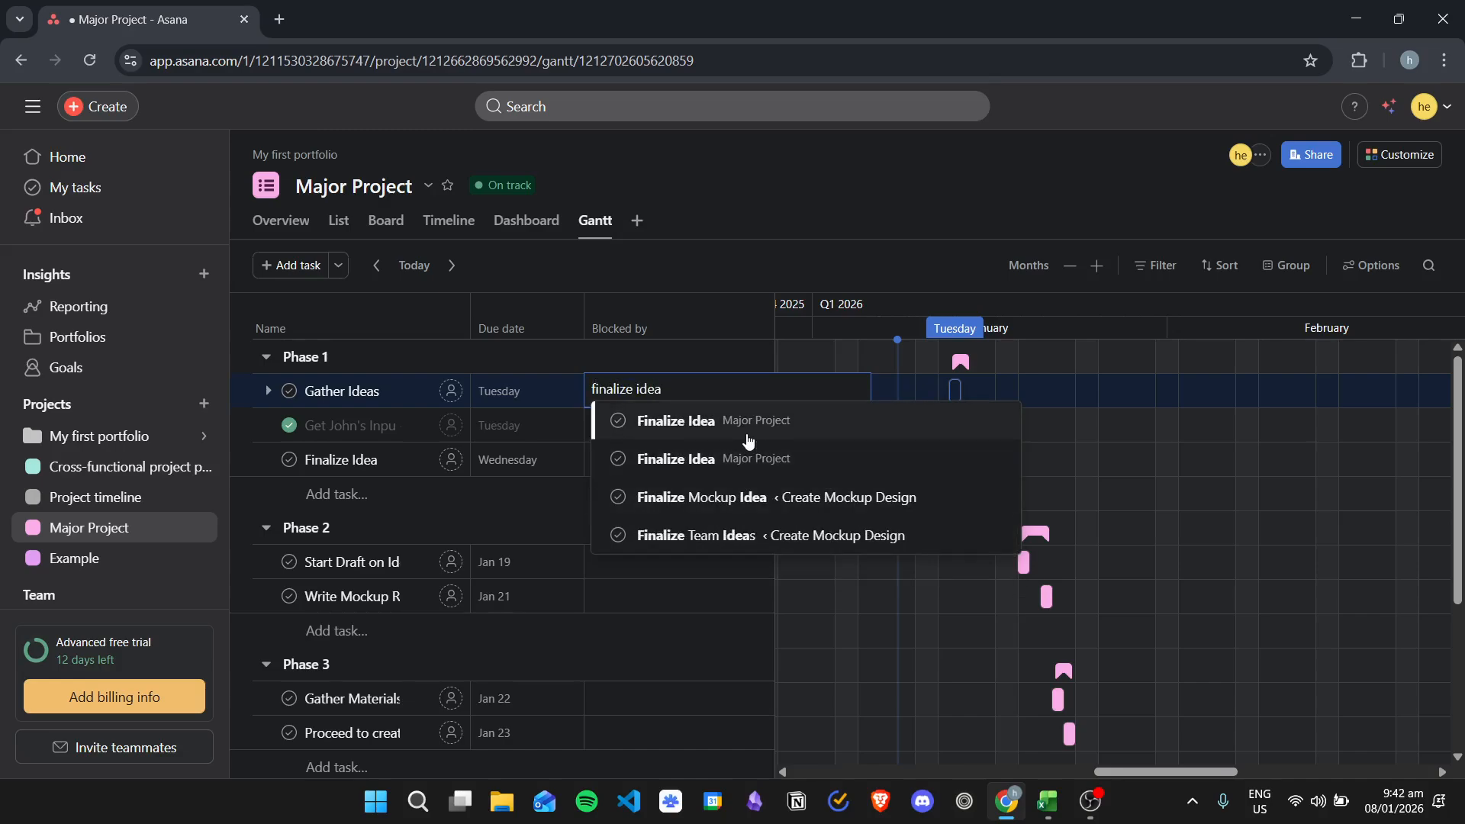
left_click(741, 427)
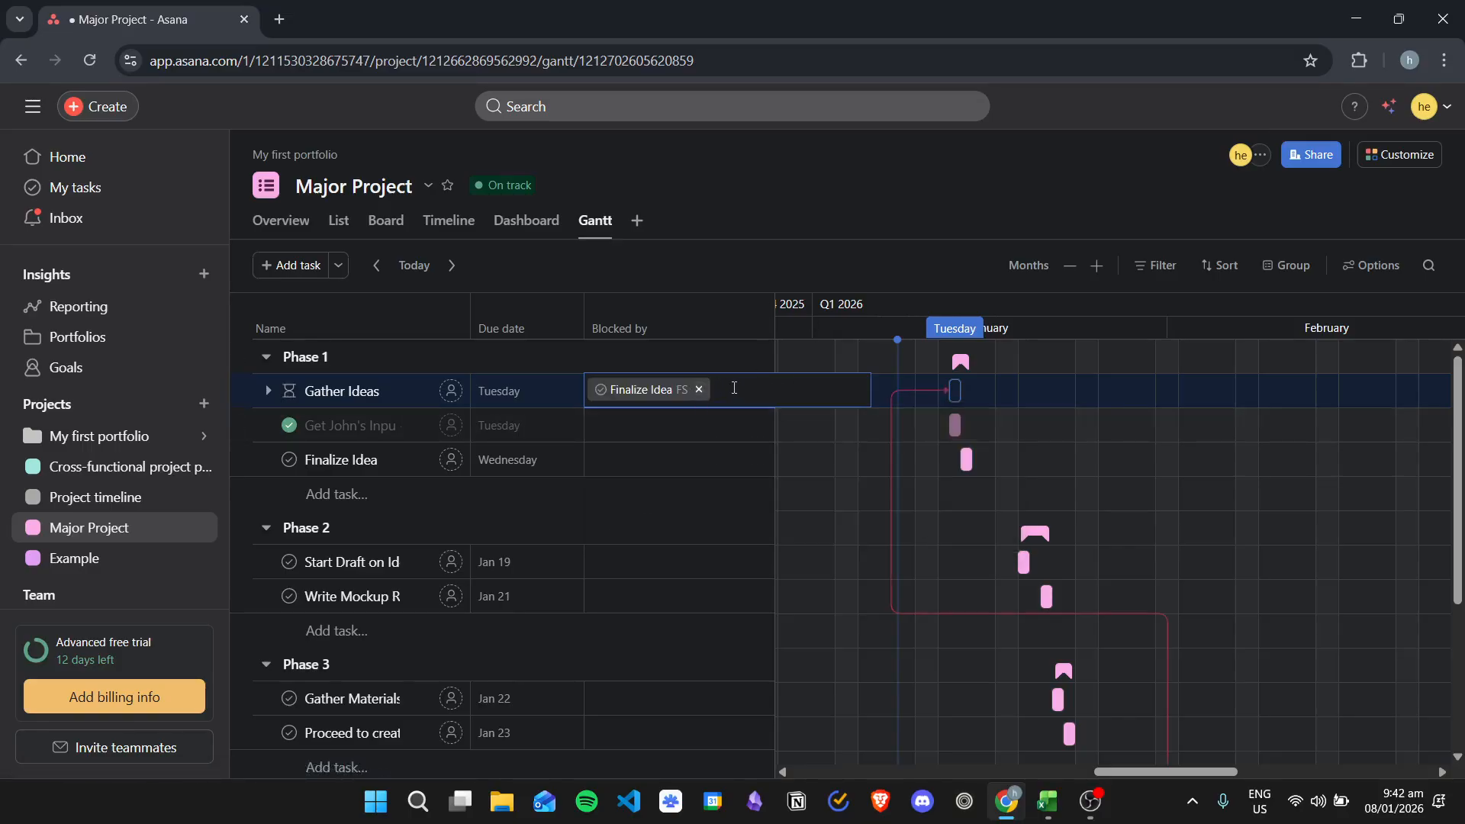
type("finalize")
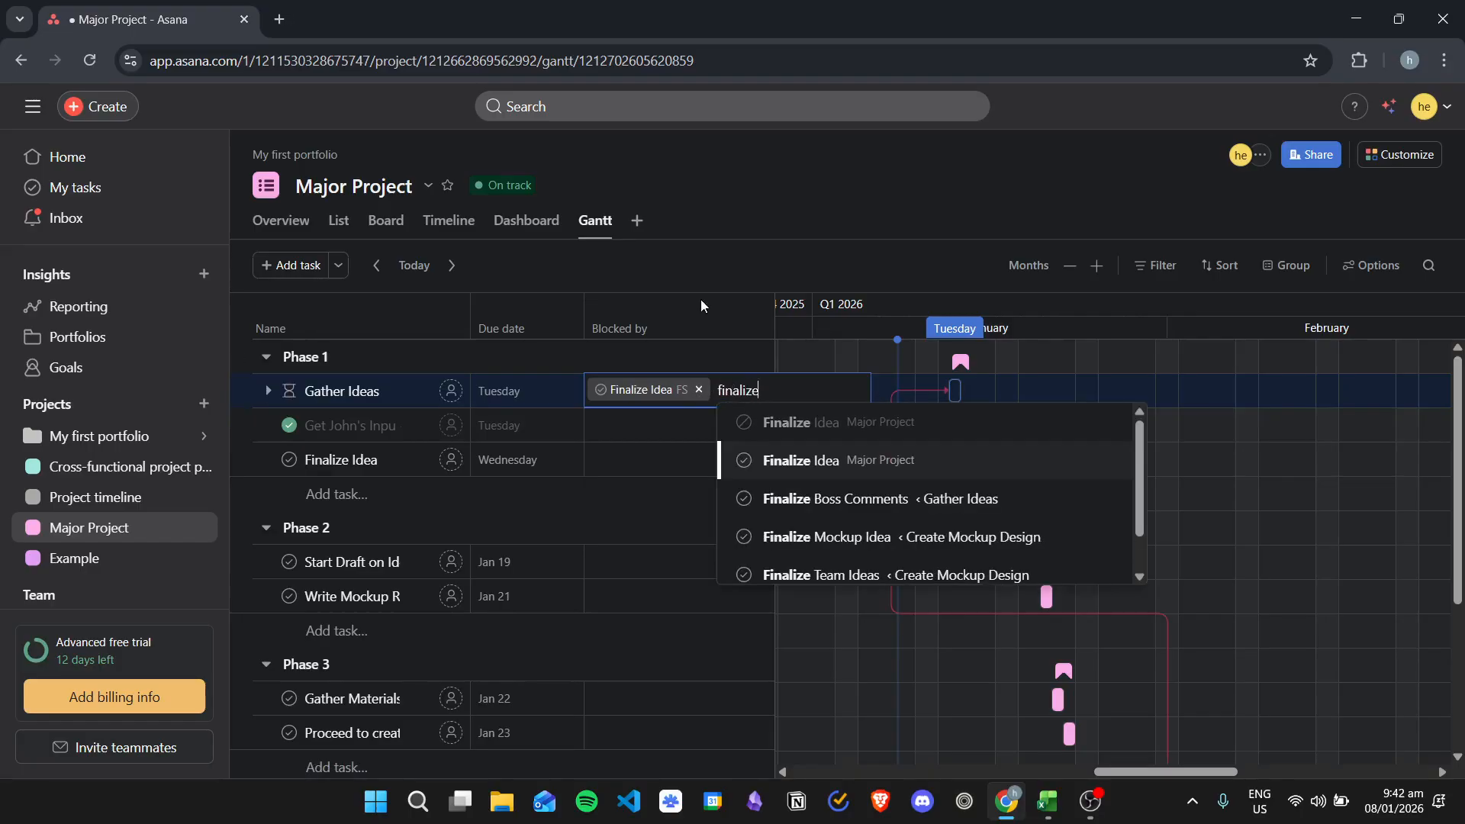
left_click(858, 461)
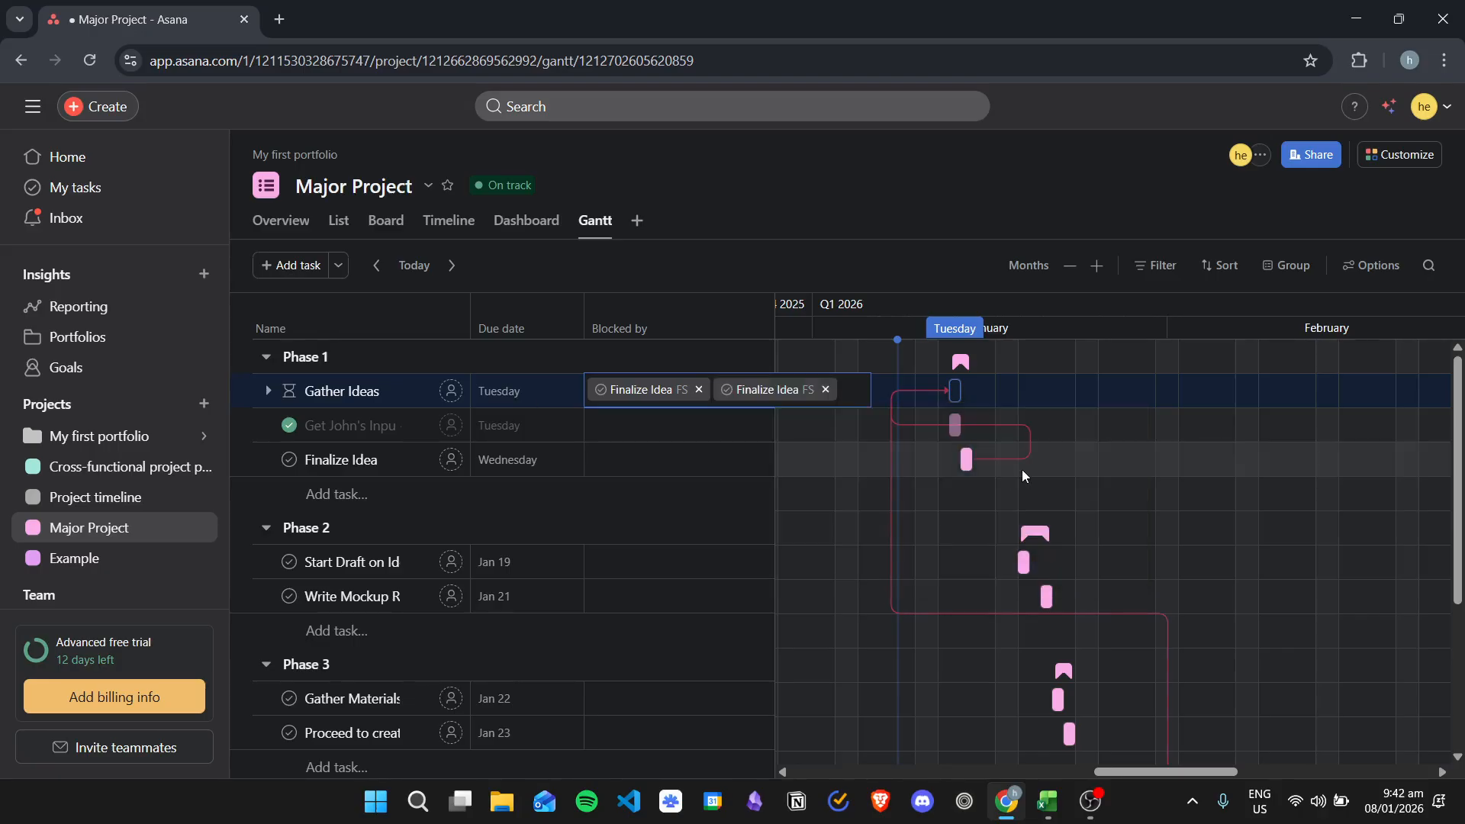
left_click(700, 391)
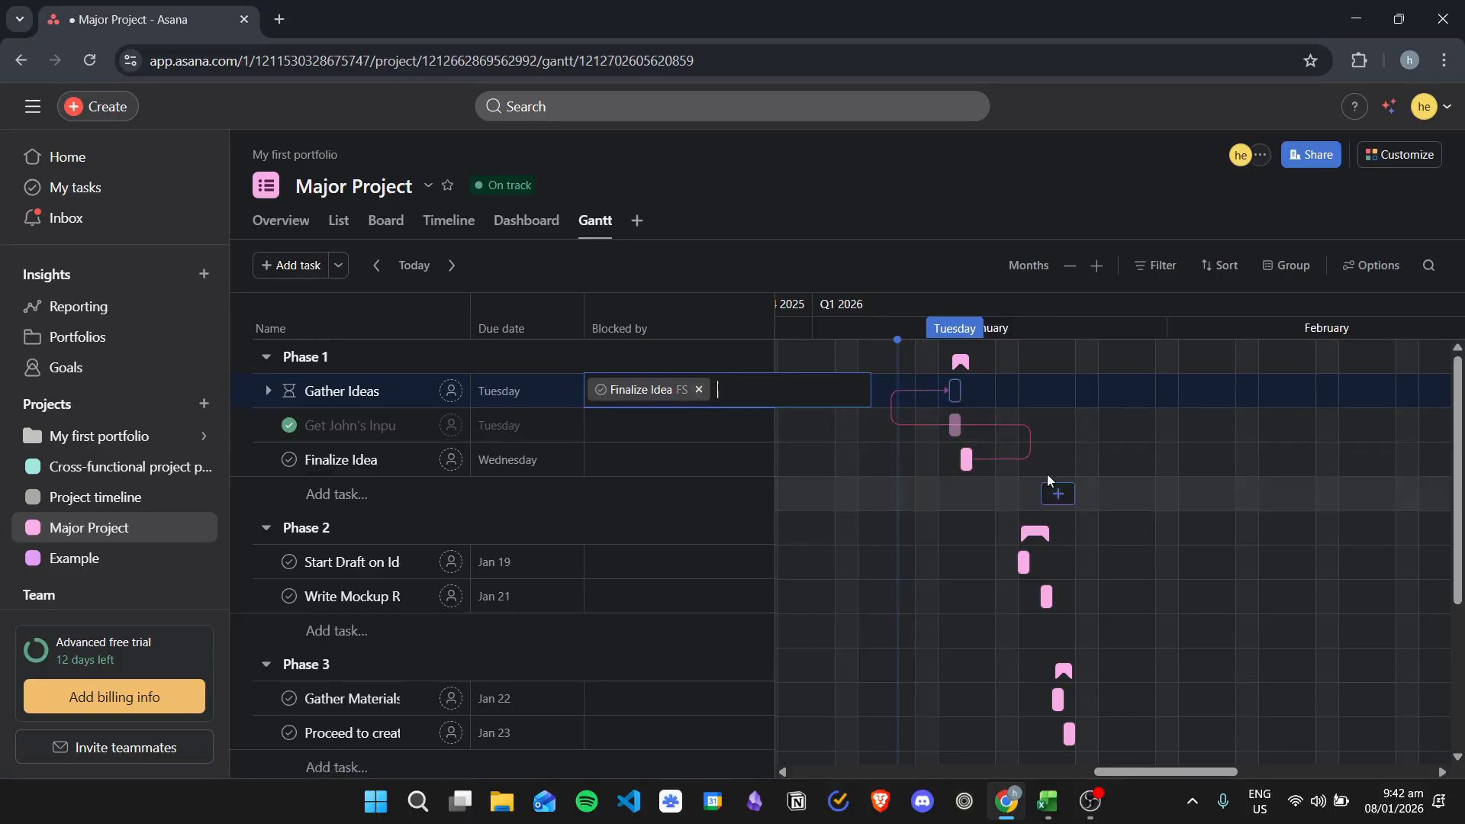
scroll(740, 464, "down", 1)
scroll(740, 463, "down", 2)
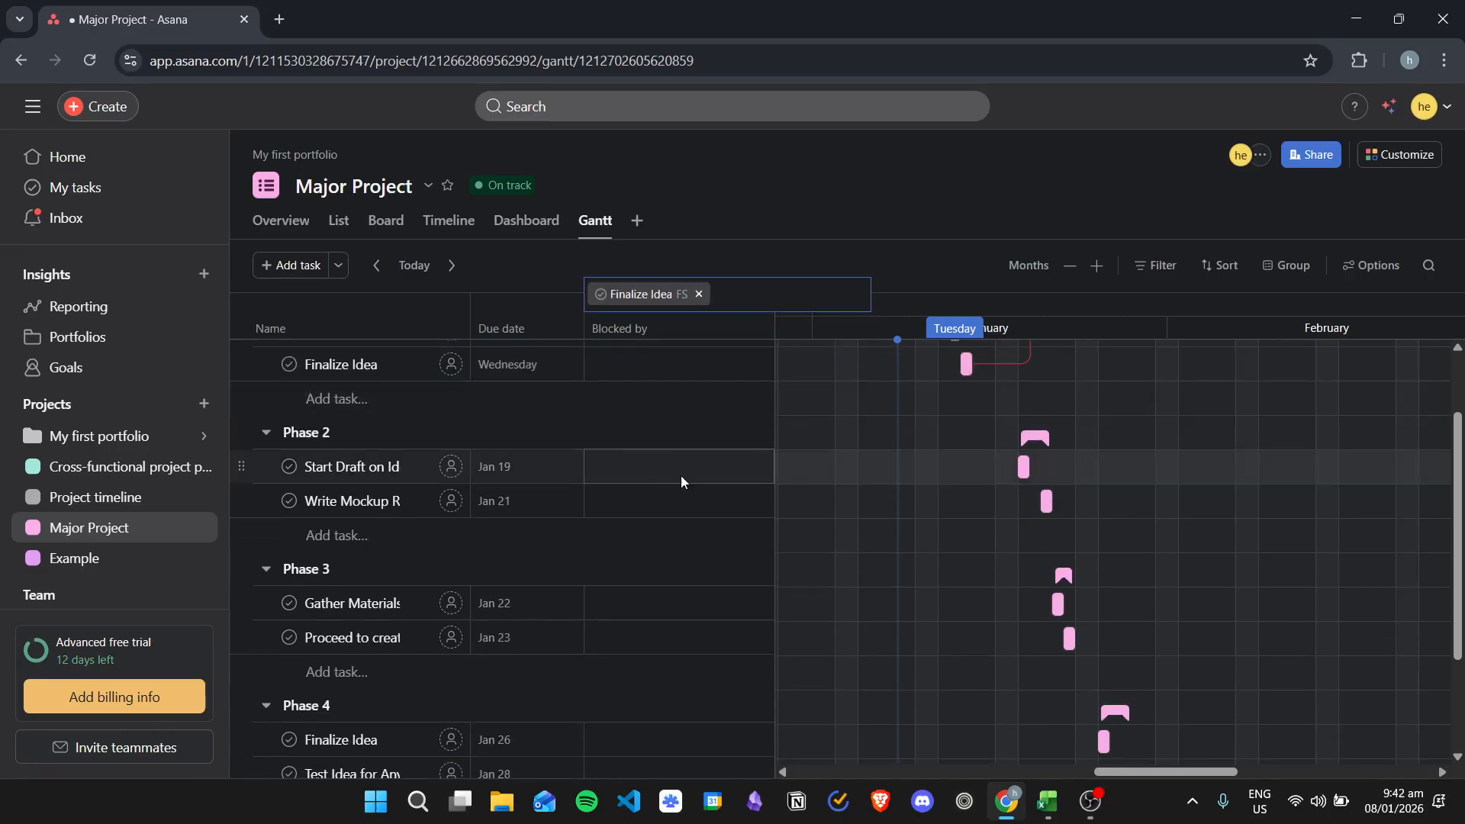
scroll(684, 454, "up", 3)
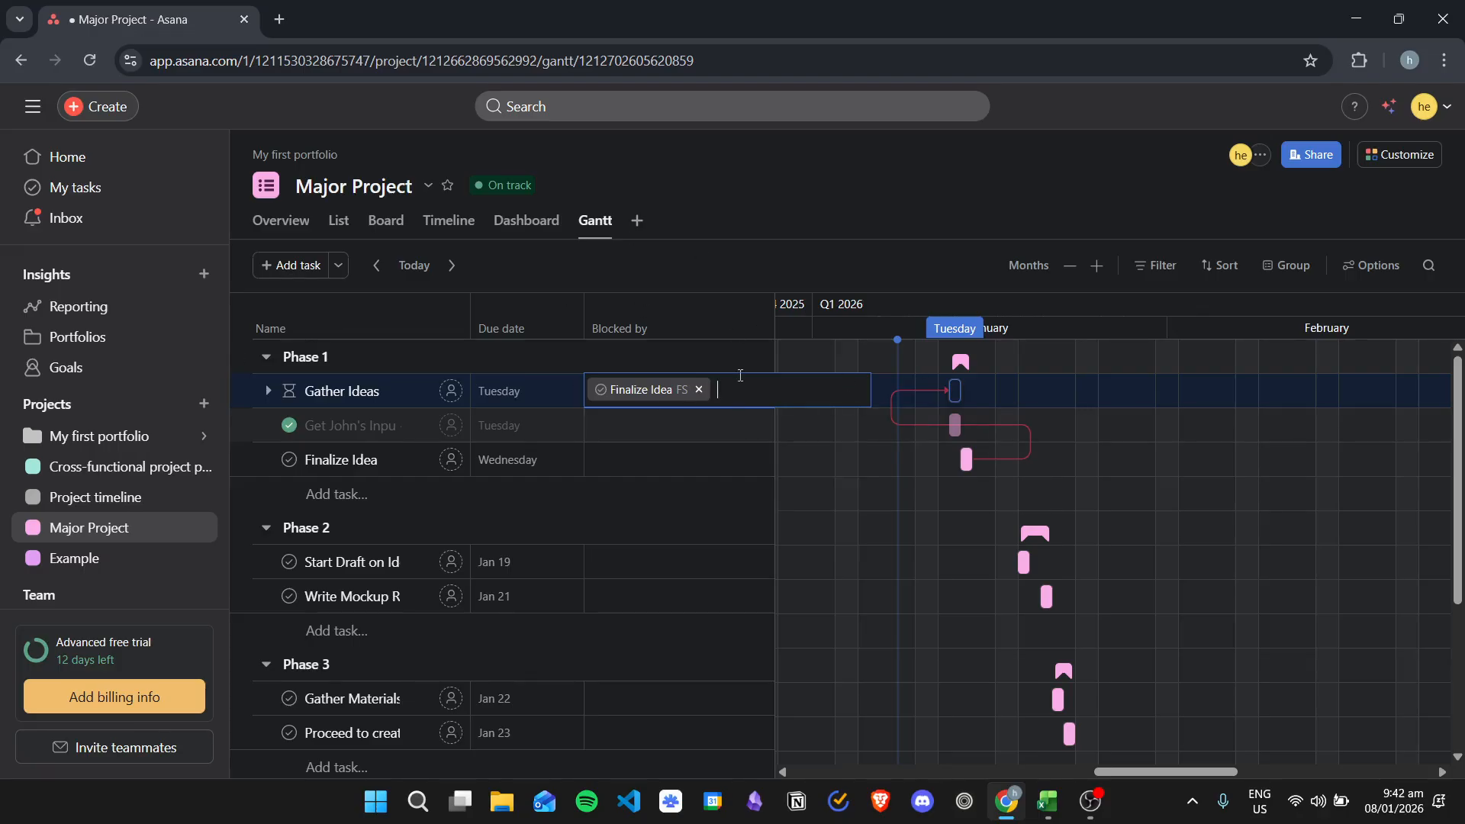
Step: Remove the Phase 1 Finalize Idea task as a blocker of Gather Ideas
type("++")
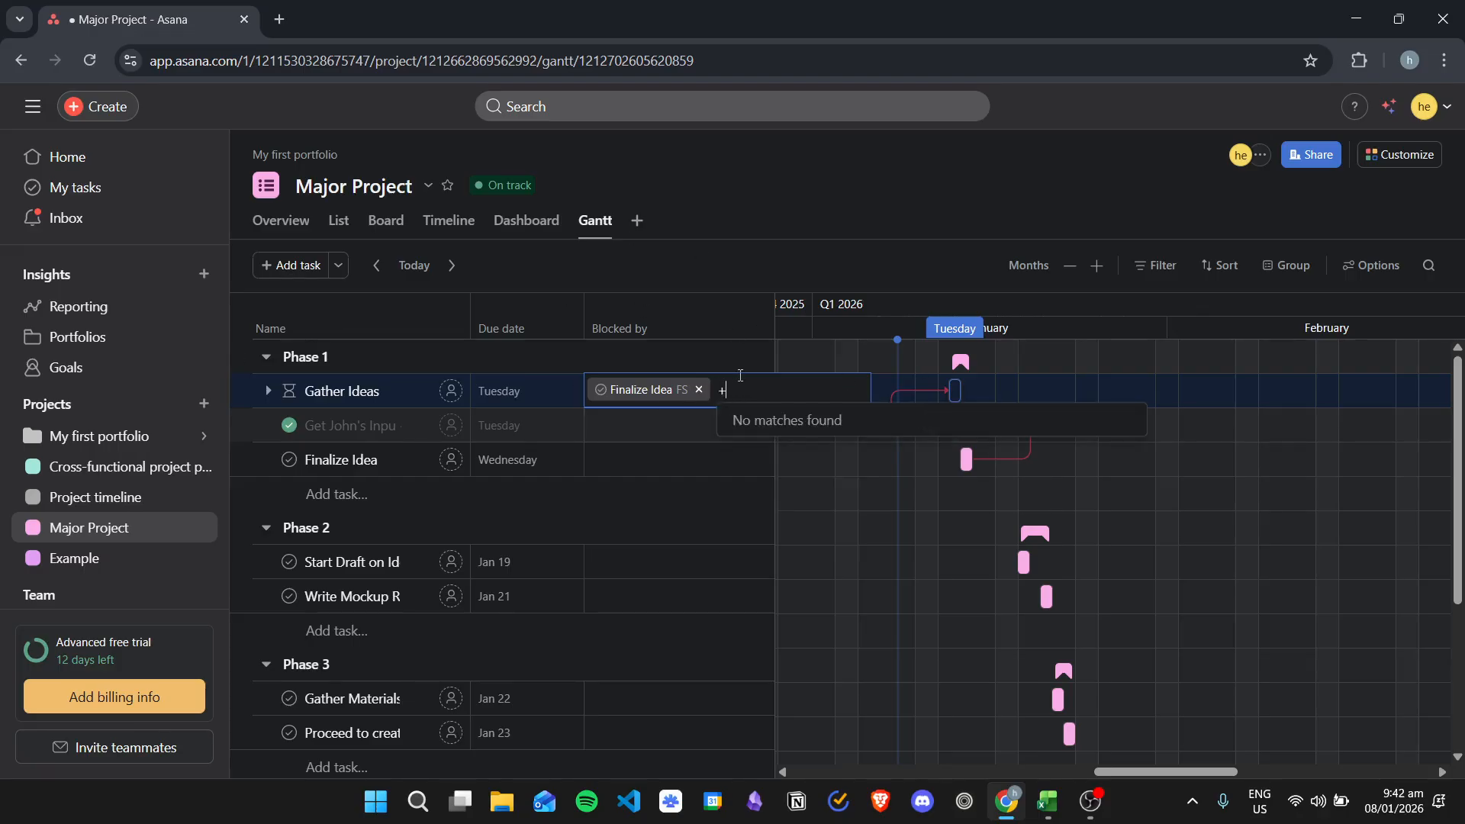
key("BackSpace")
key("BackSpace")
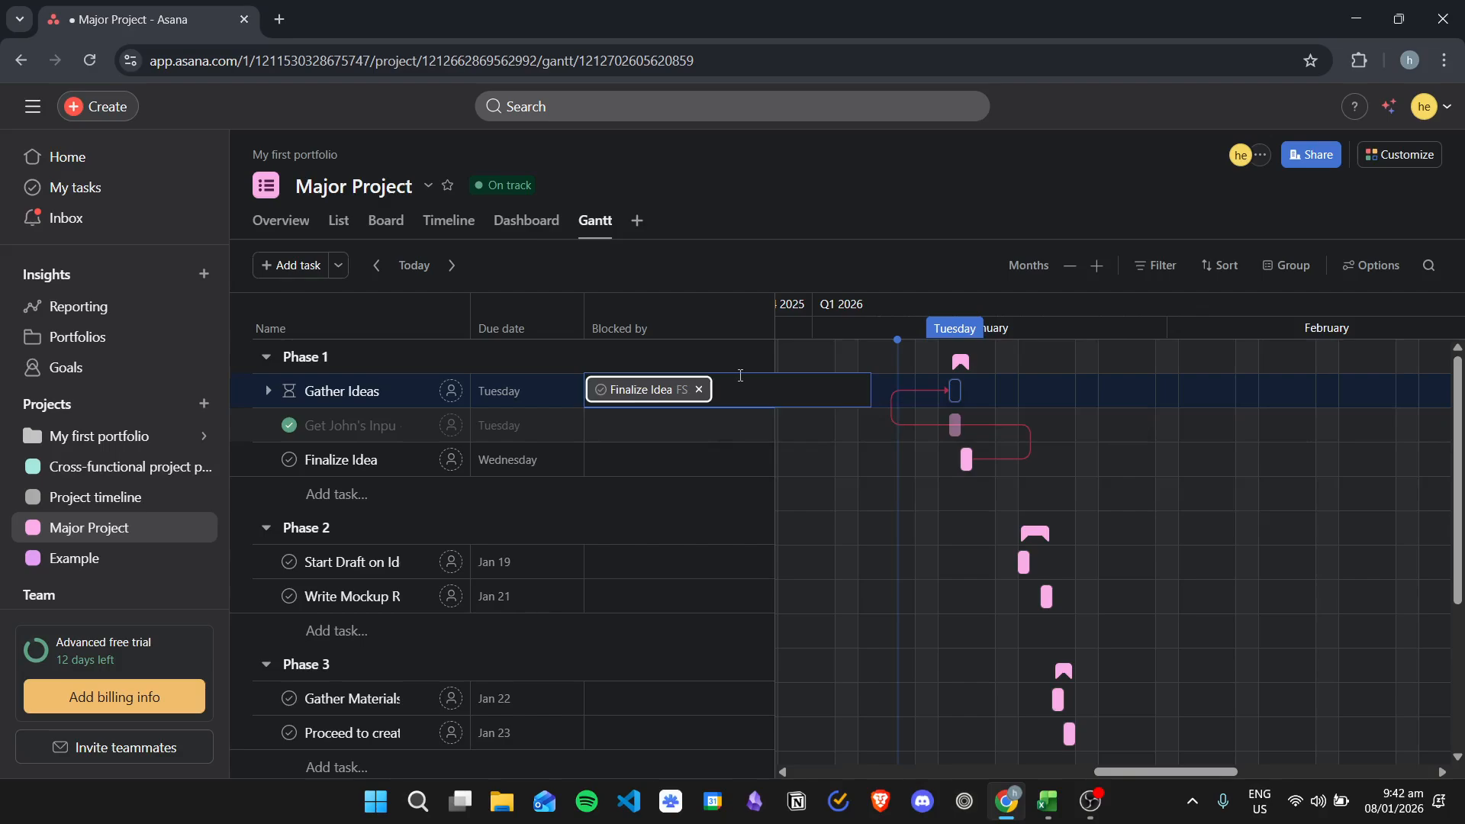
left_click(698, 392)
key("Escape")
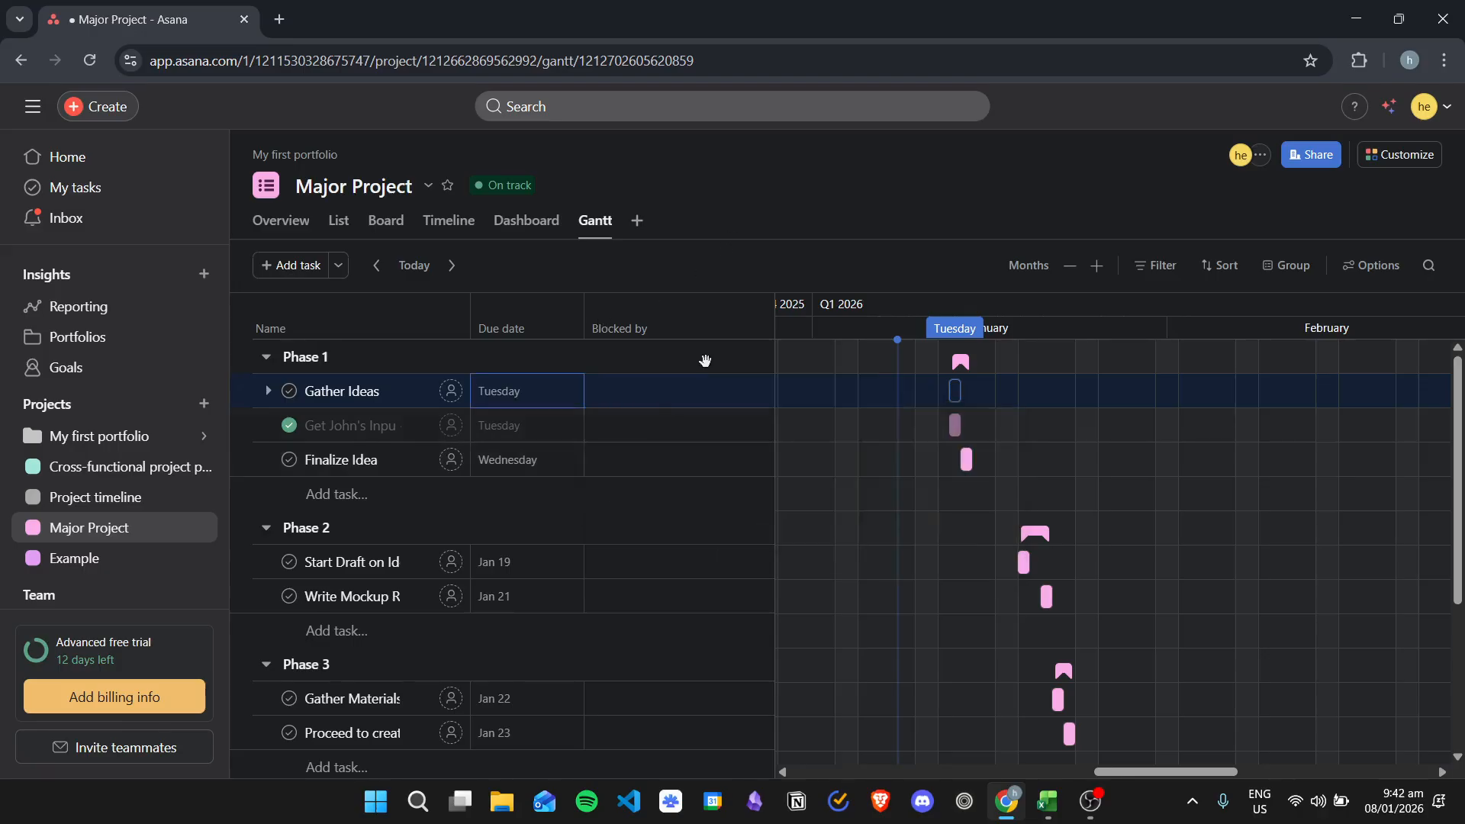
Step: Make the Phase 1 Finalize Idea task blocked by Gather Ideas
left_click(673, 460)
type("gat")
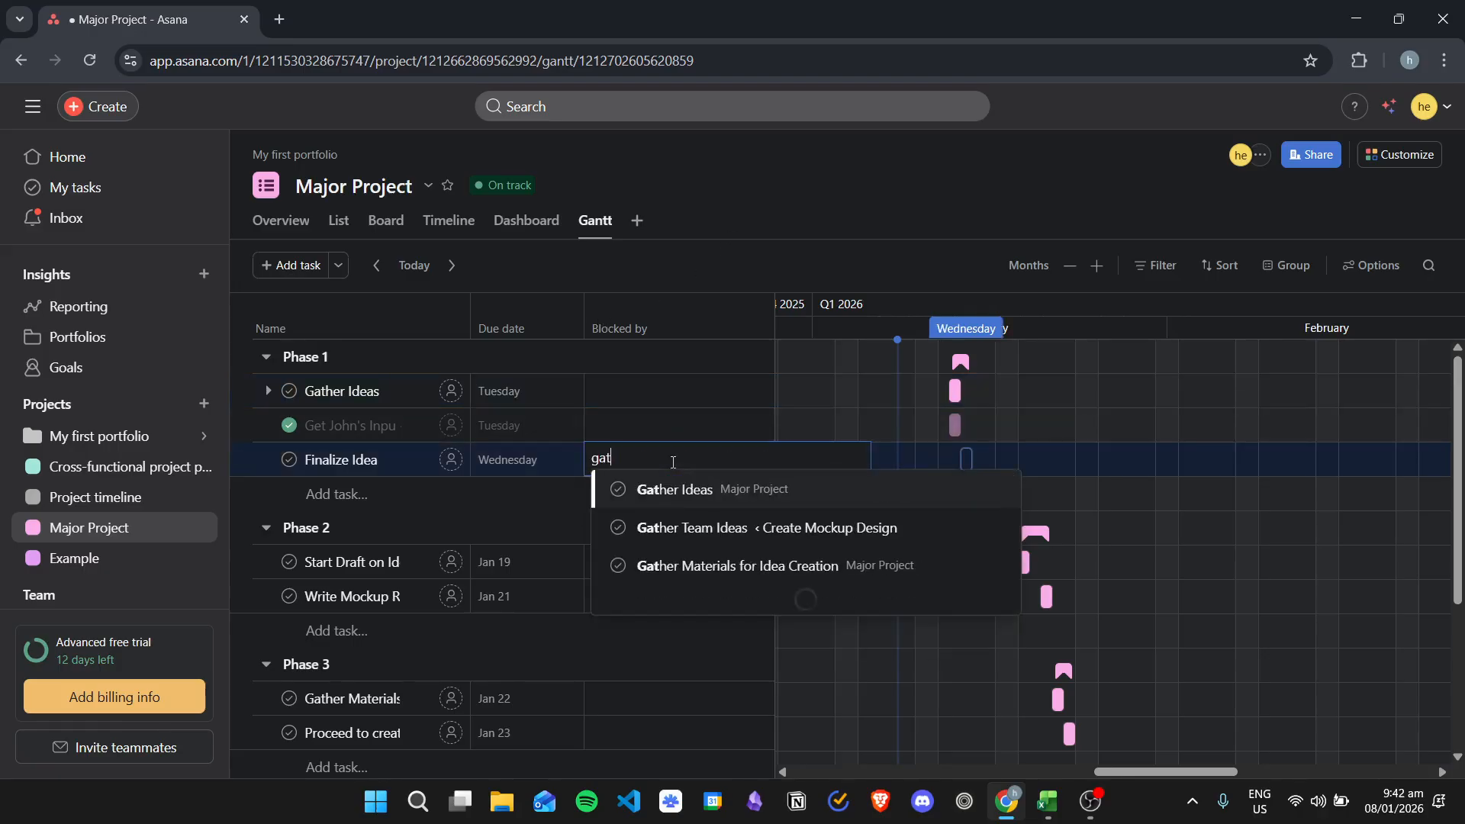
left_click(726, 489)
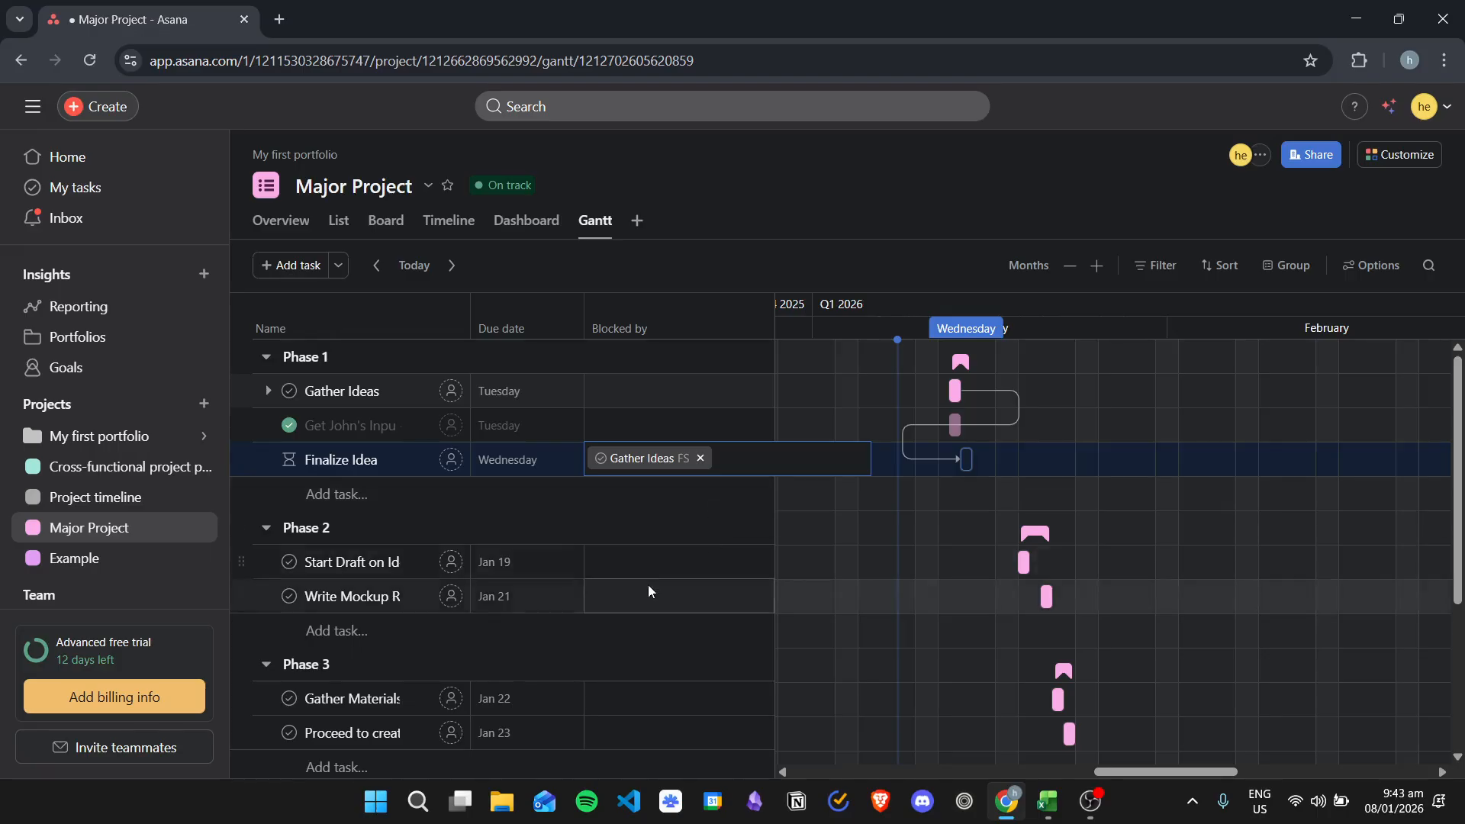
Step: Make the Phase 2 task Start Draft on Idea Creation blocked by the Phase 1 Finalize Idea task
left_click(687, 562)
scroll(523, 534, "down", 1)
left_click(648, 499)
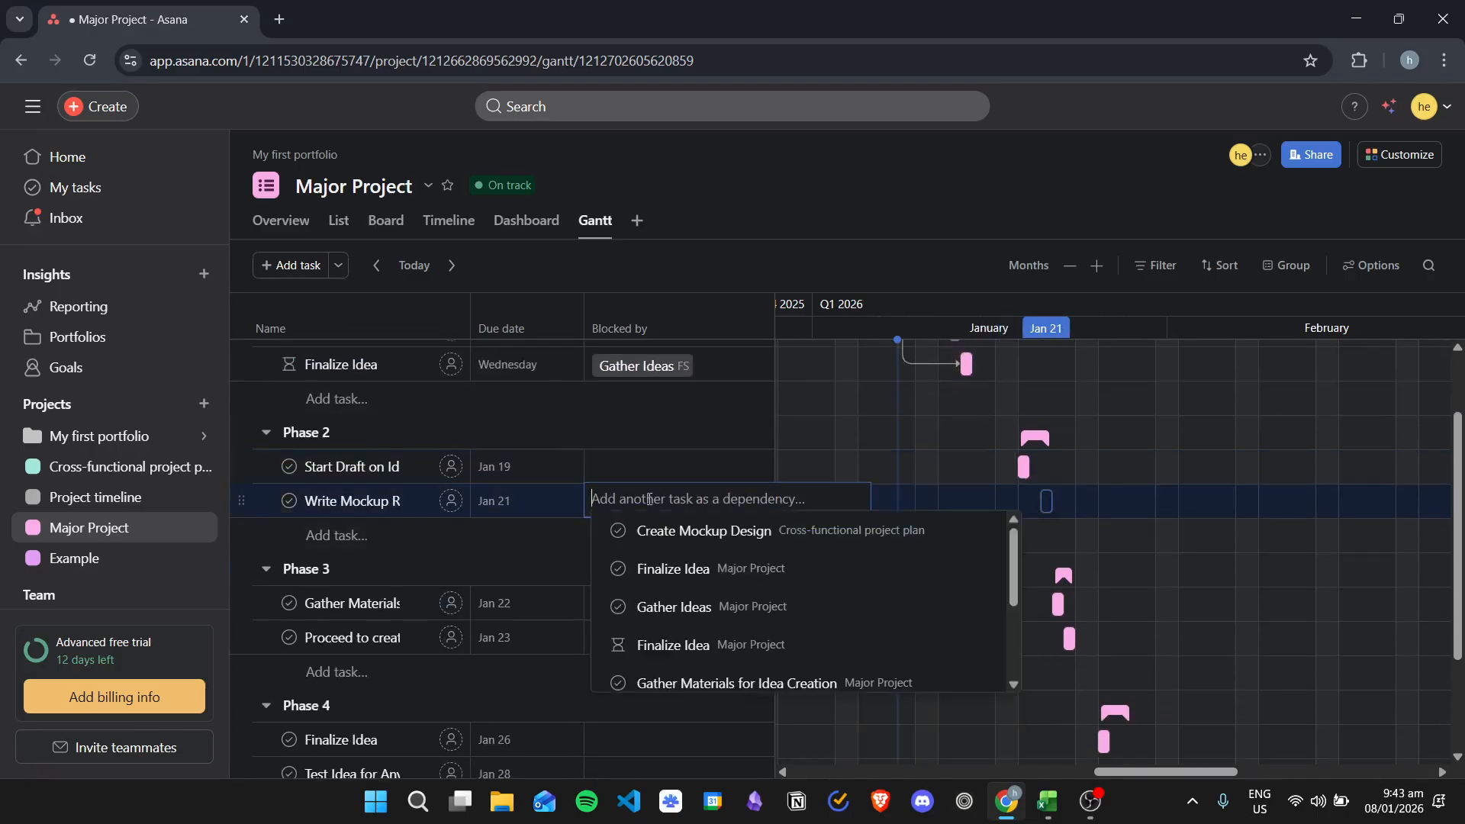
left_click(677, 462)
type("finali")
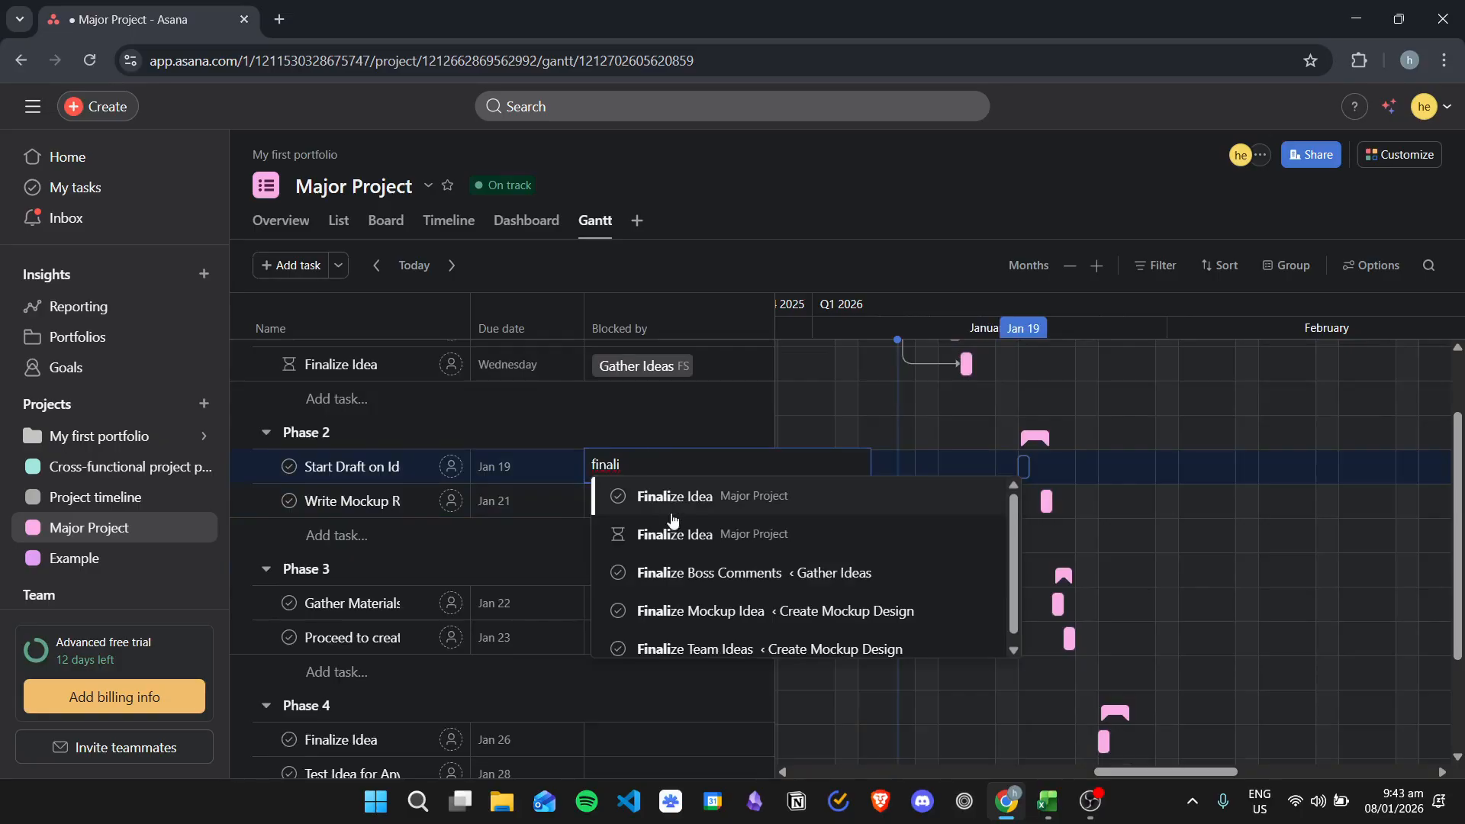
left_click(673, 505)
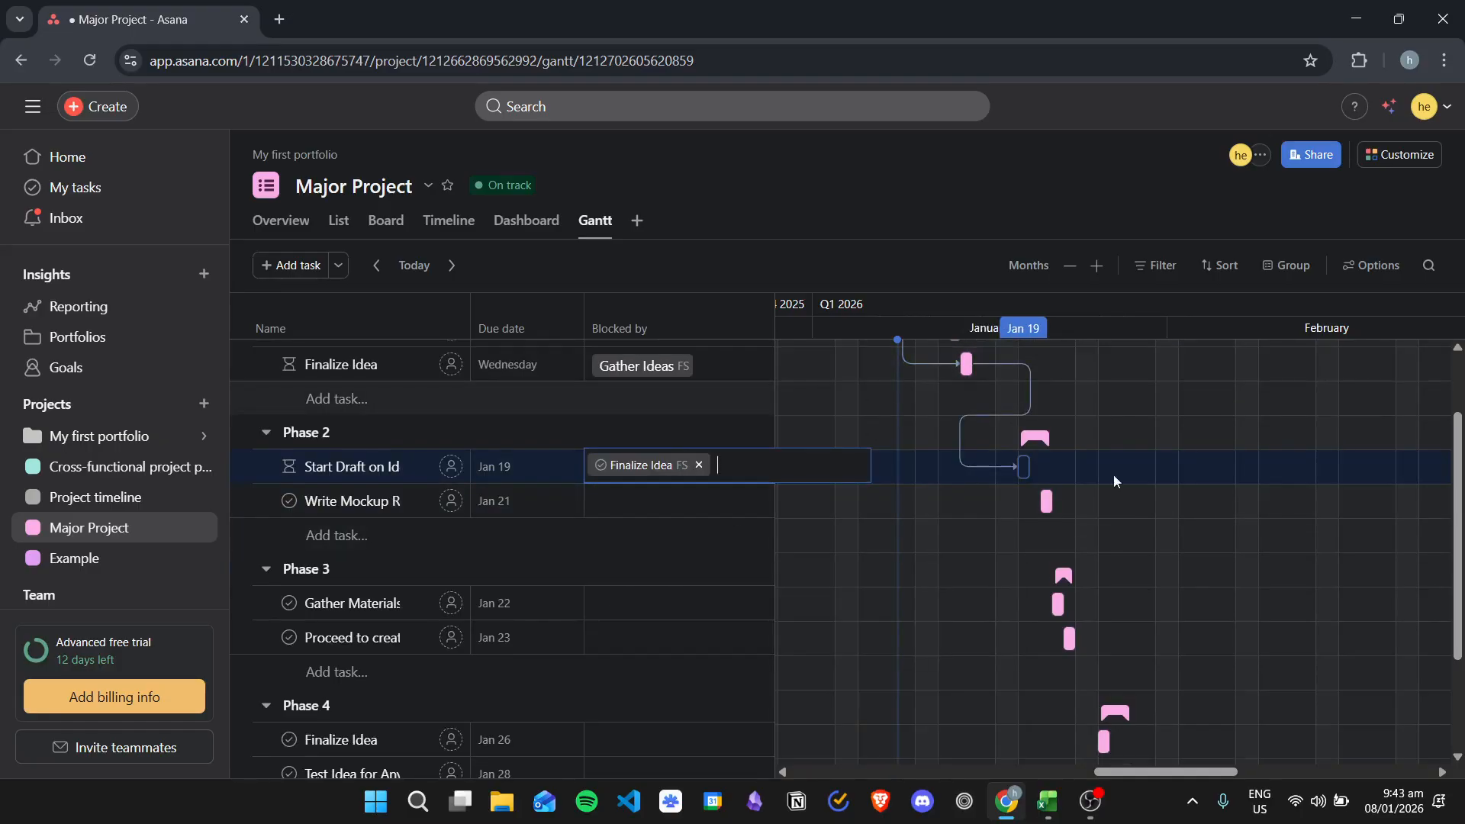
Step: Make Write Mockup Report on Idea in Phase 2 blocked by Start Draft on Idea Creation
left_click(660, 500)
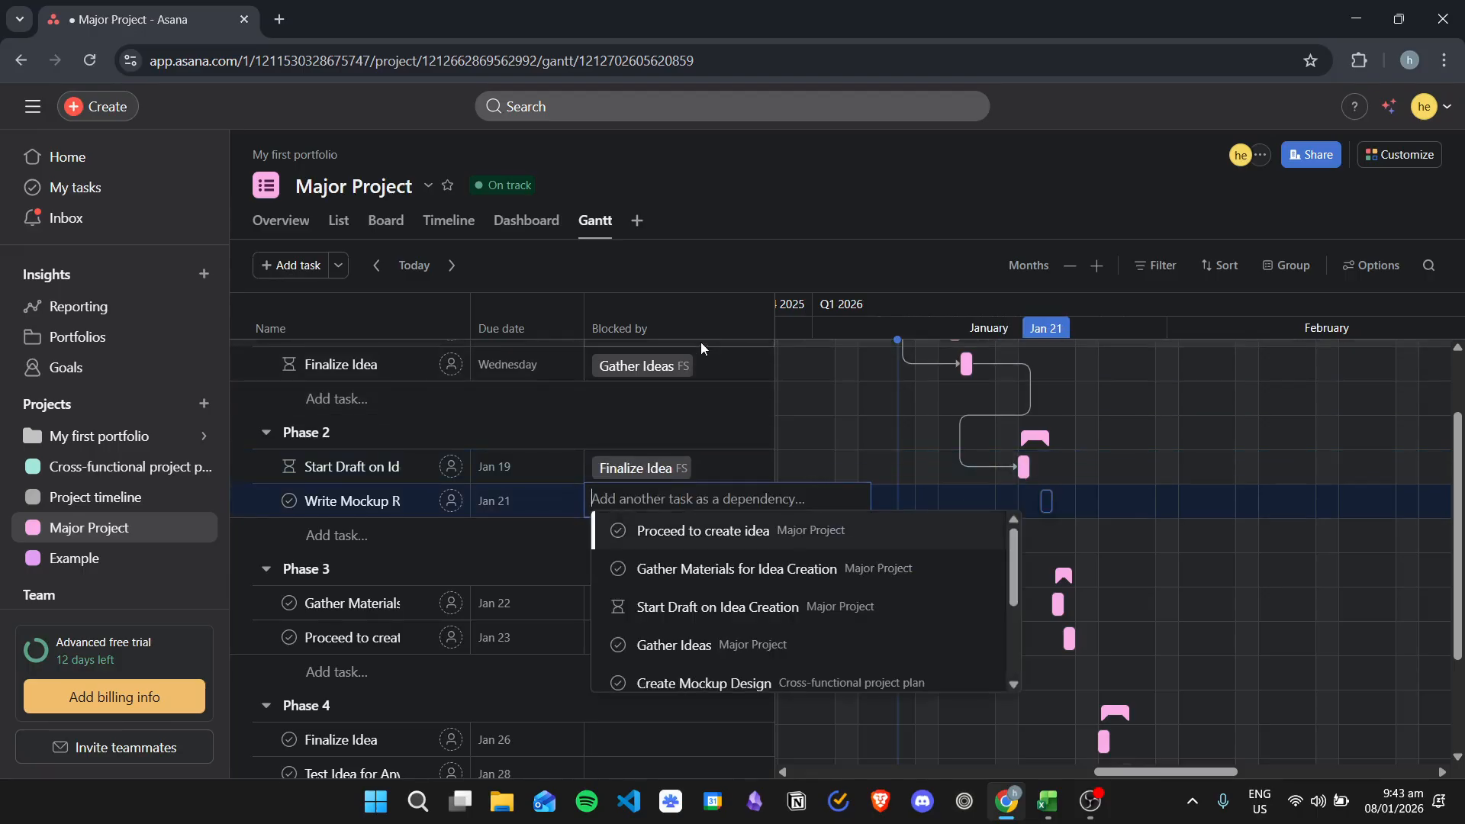
type("start dra")
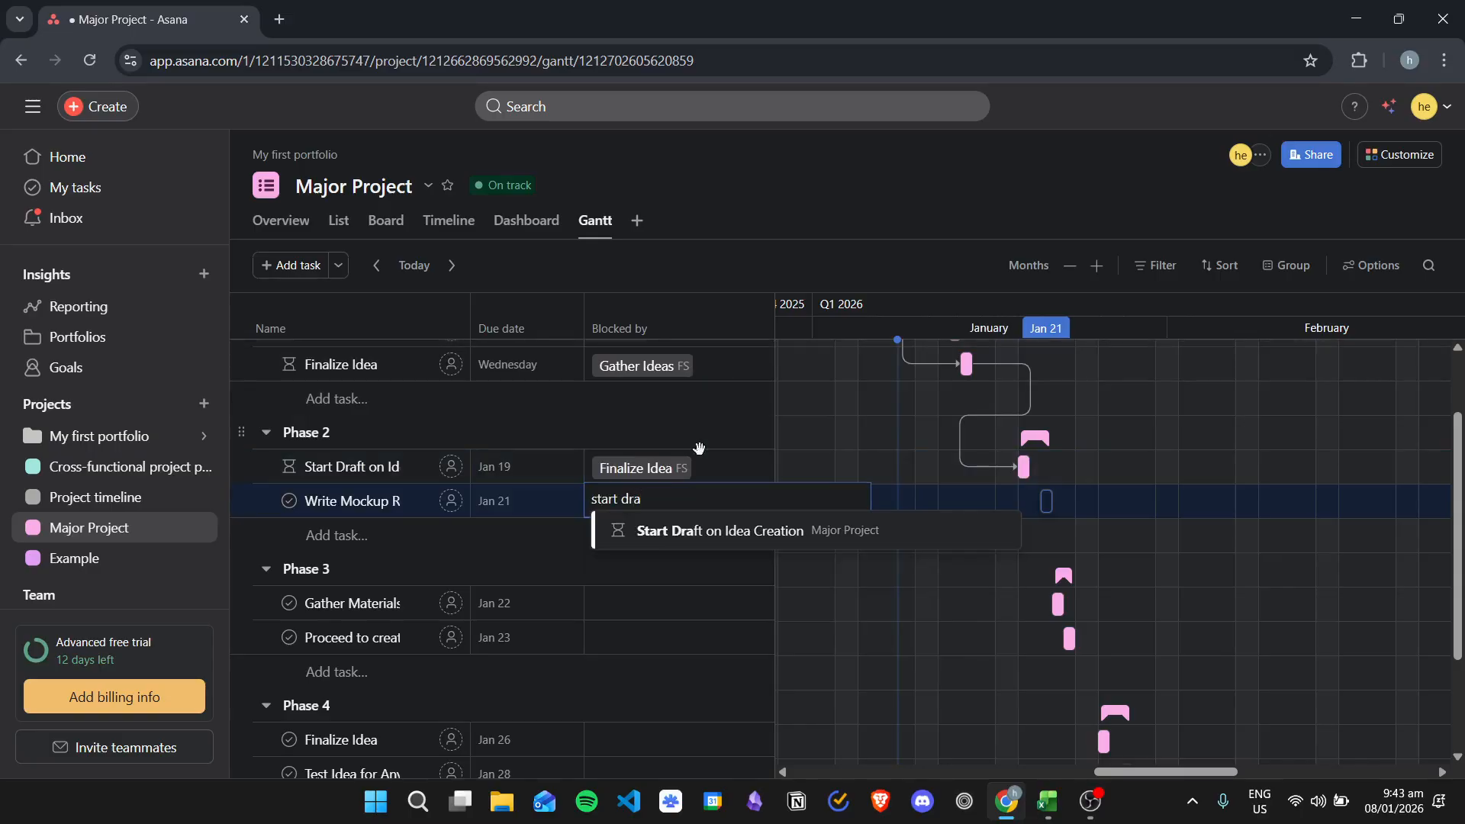
left_click(692, 531)
Step: Make the Phase 3 task Gather Materials for Idea Creation blocked by Write Mockup Report on Idea
scroll(611, 478, "down", 1)
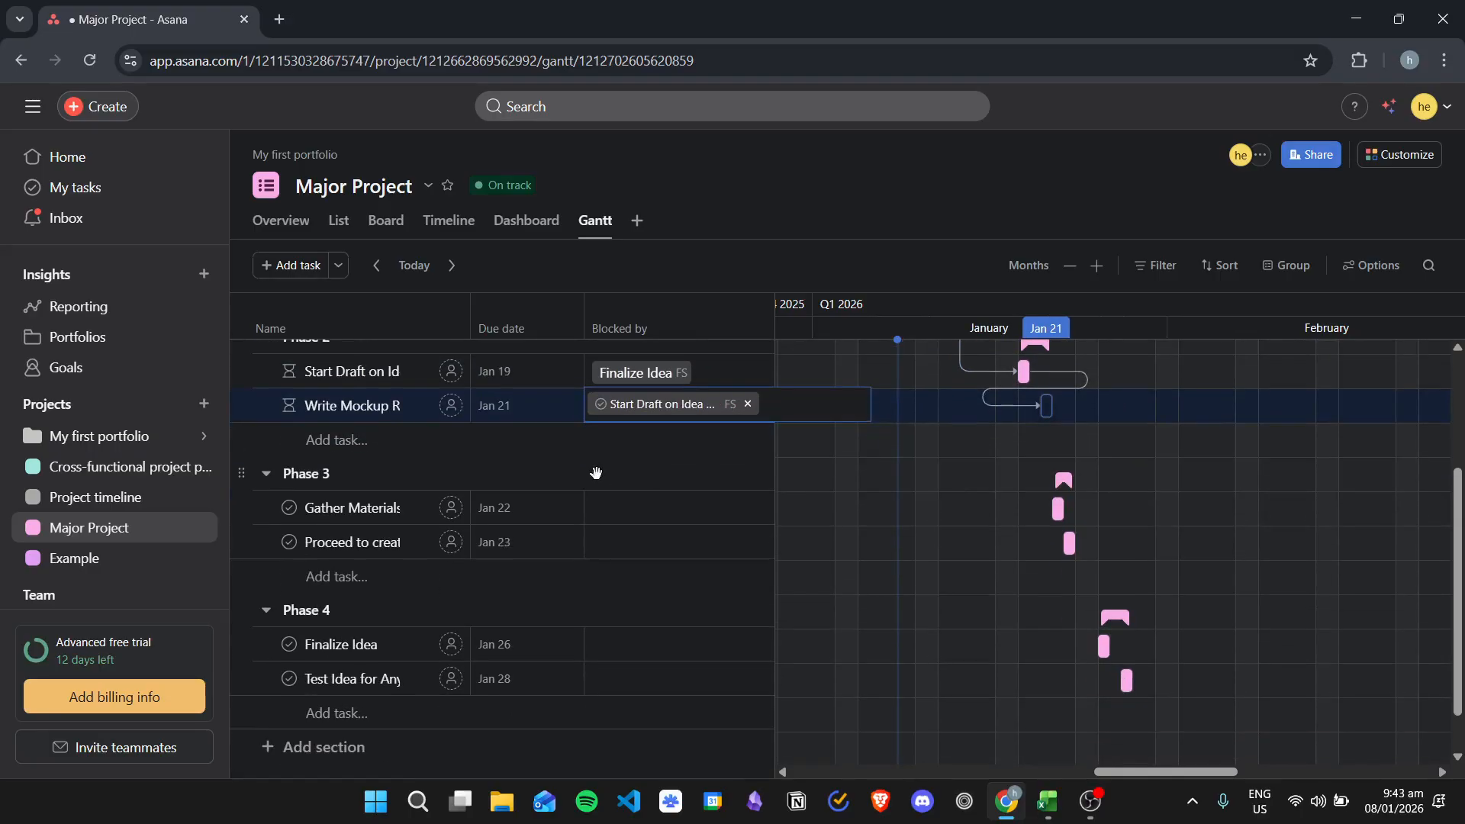
left_click(649, 508)
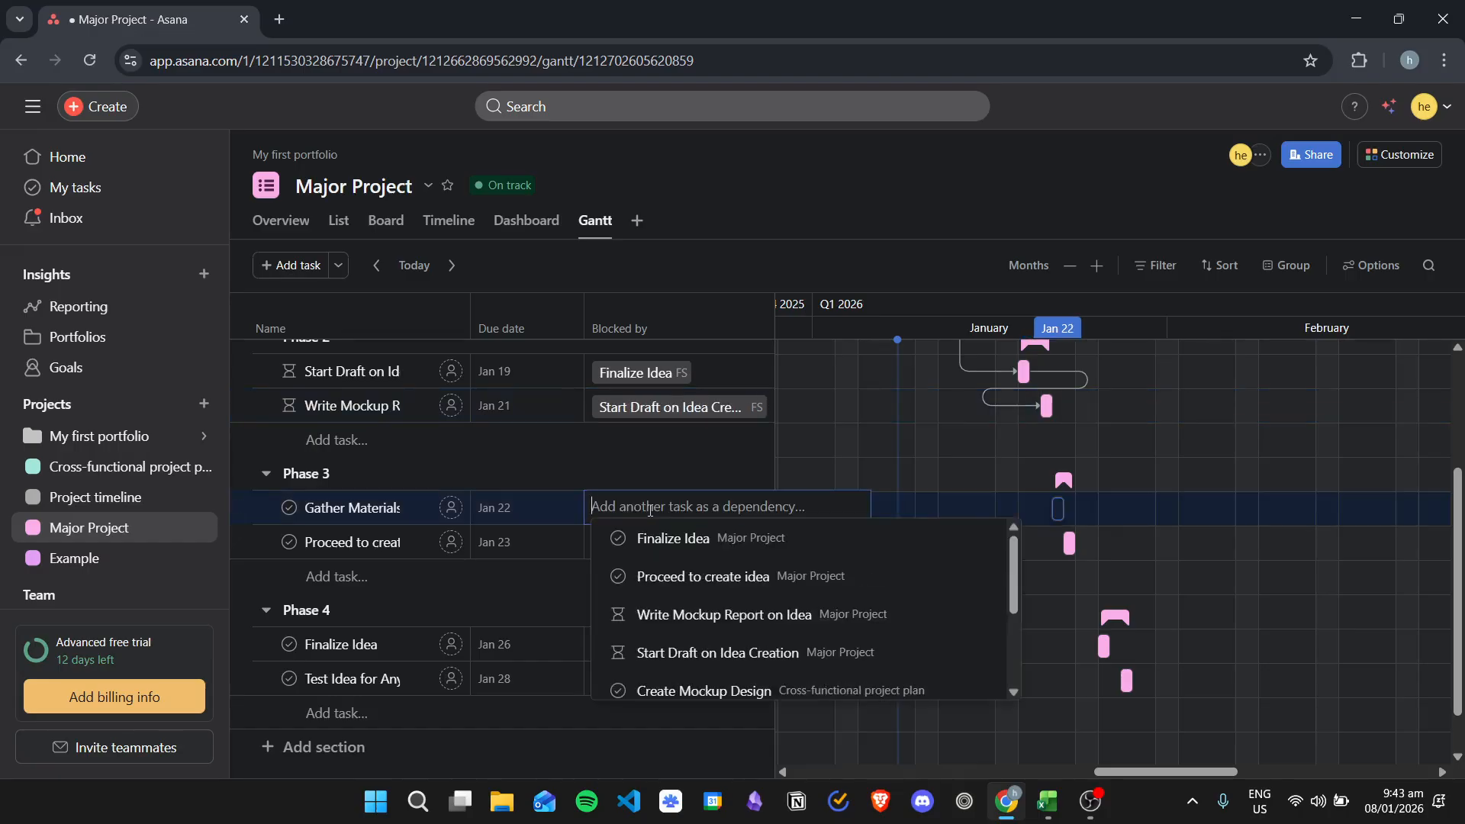
type("write")
left_click(677, 538)
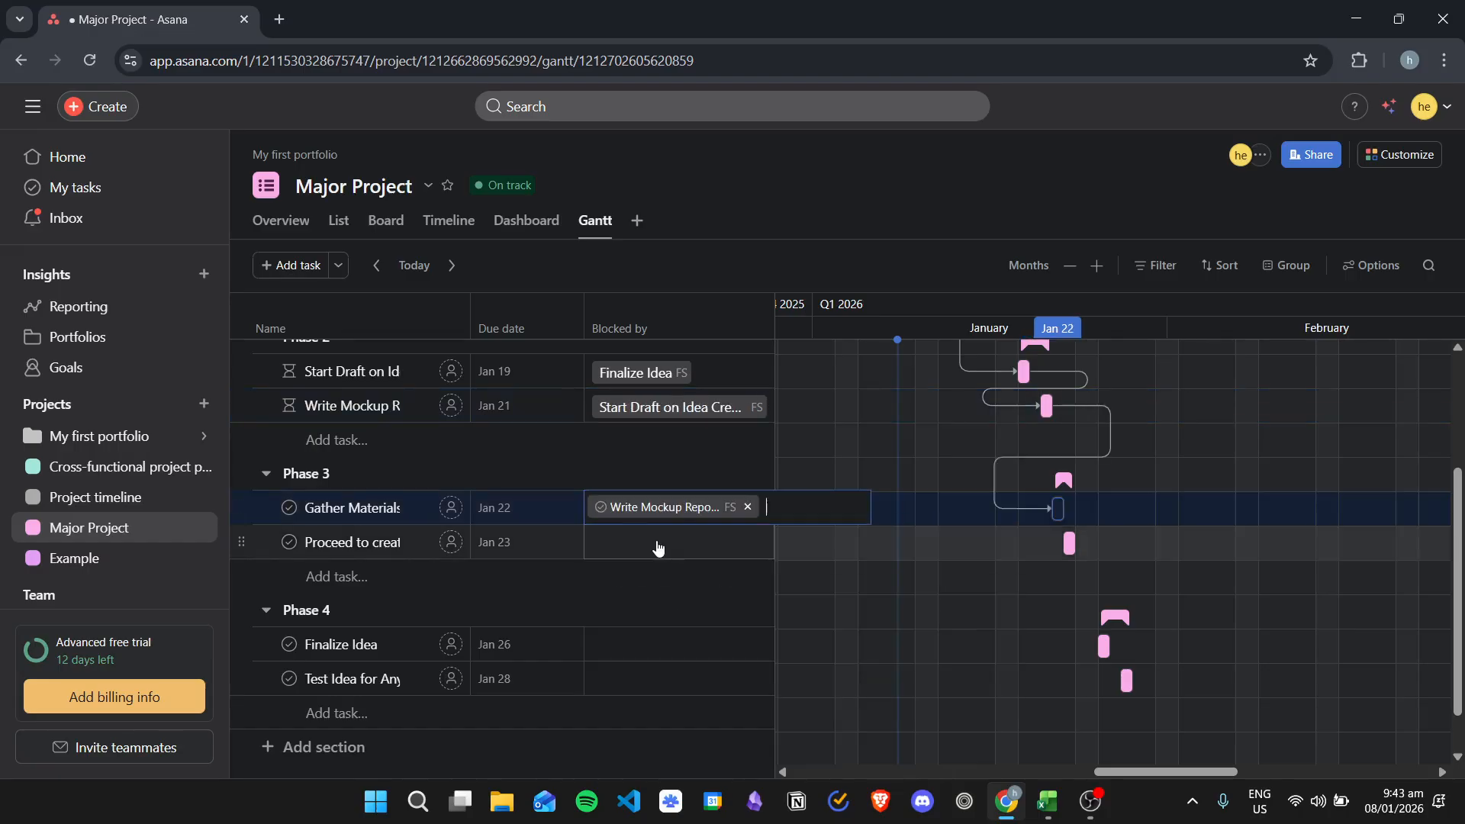
Step: Make the Phase 3 task Proceed to create idea blocked by Gather Materials for Idea Creation
left_click(658, 543)
type("procee")
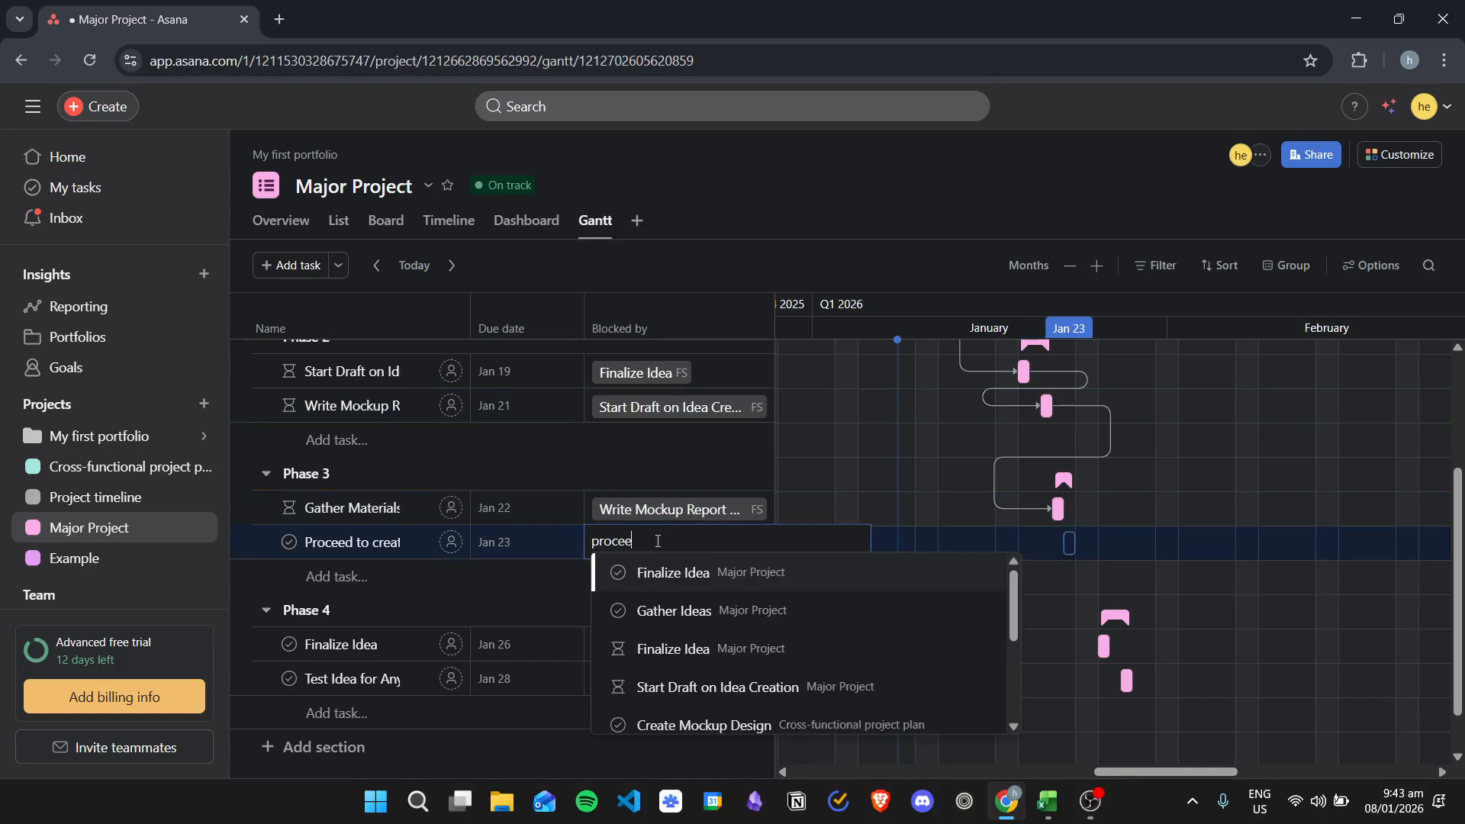
type("d to")
key("BackSpace")
key("BackSpace")
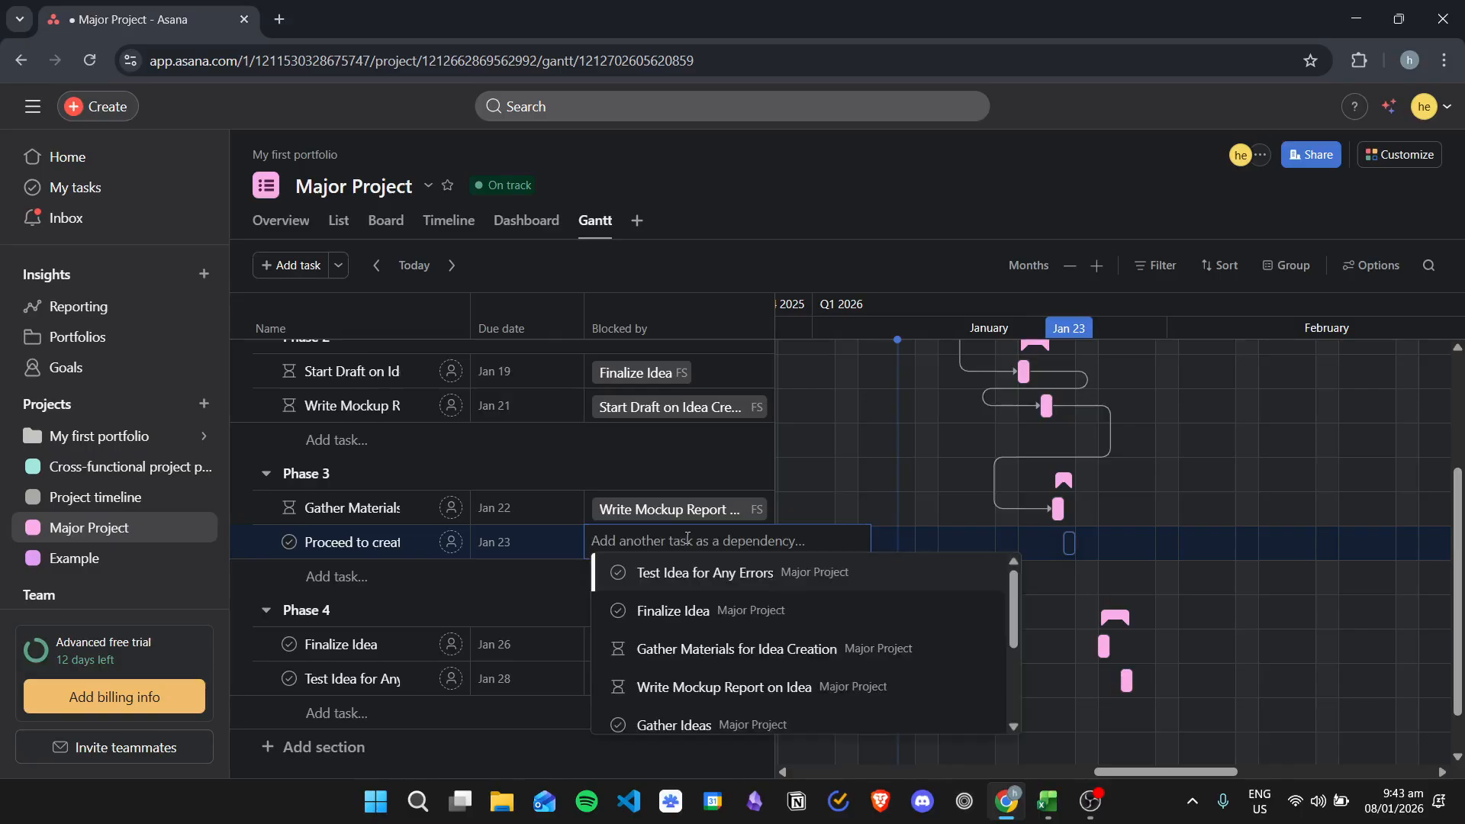
type("pro")
key("BackSpace")
key("BackSpace")
key("BackSpace")
type("gather mat")
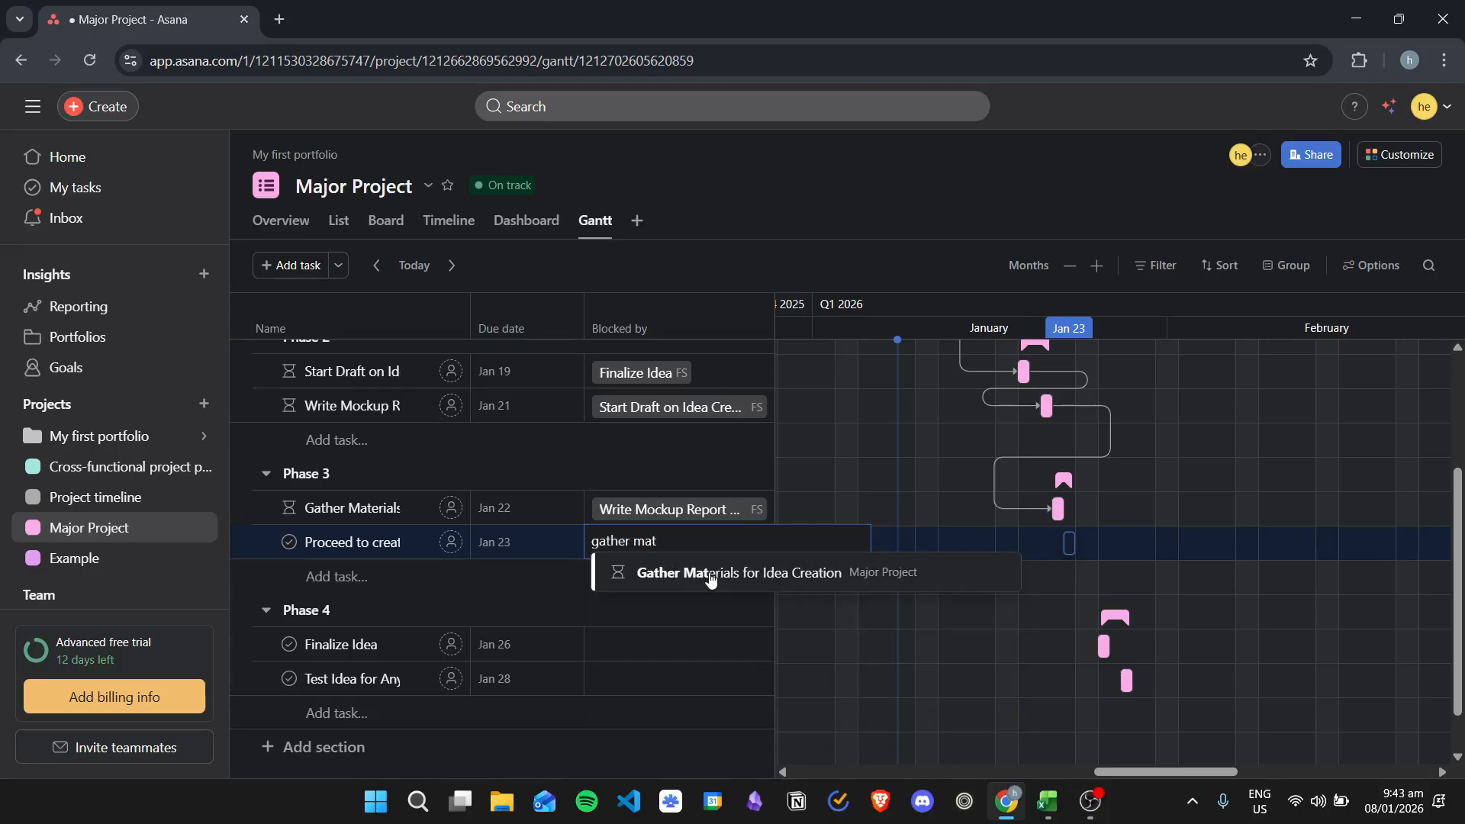
left_click(711, 580)
Step: Make the Phase 4 Finalize Idea task blocked by Proceed to create idea
scroll(672, 603, "down", 1)
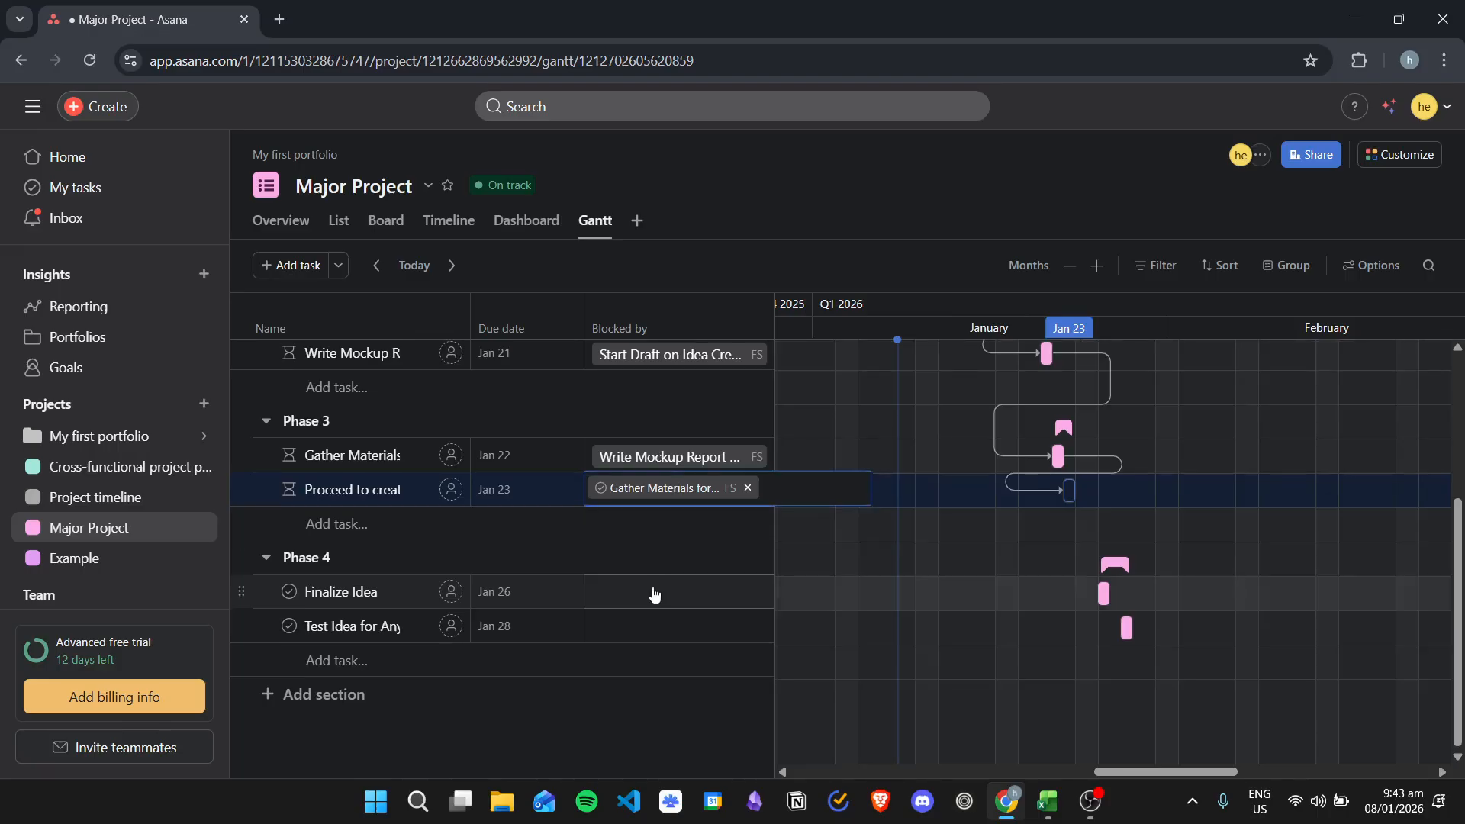
left_click(654, 593)
type("proceed")
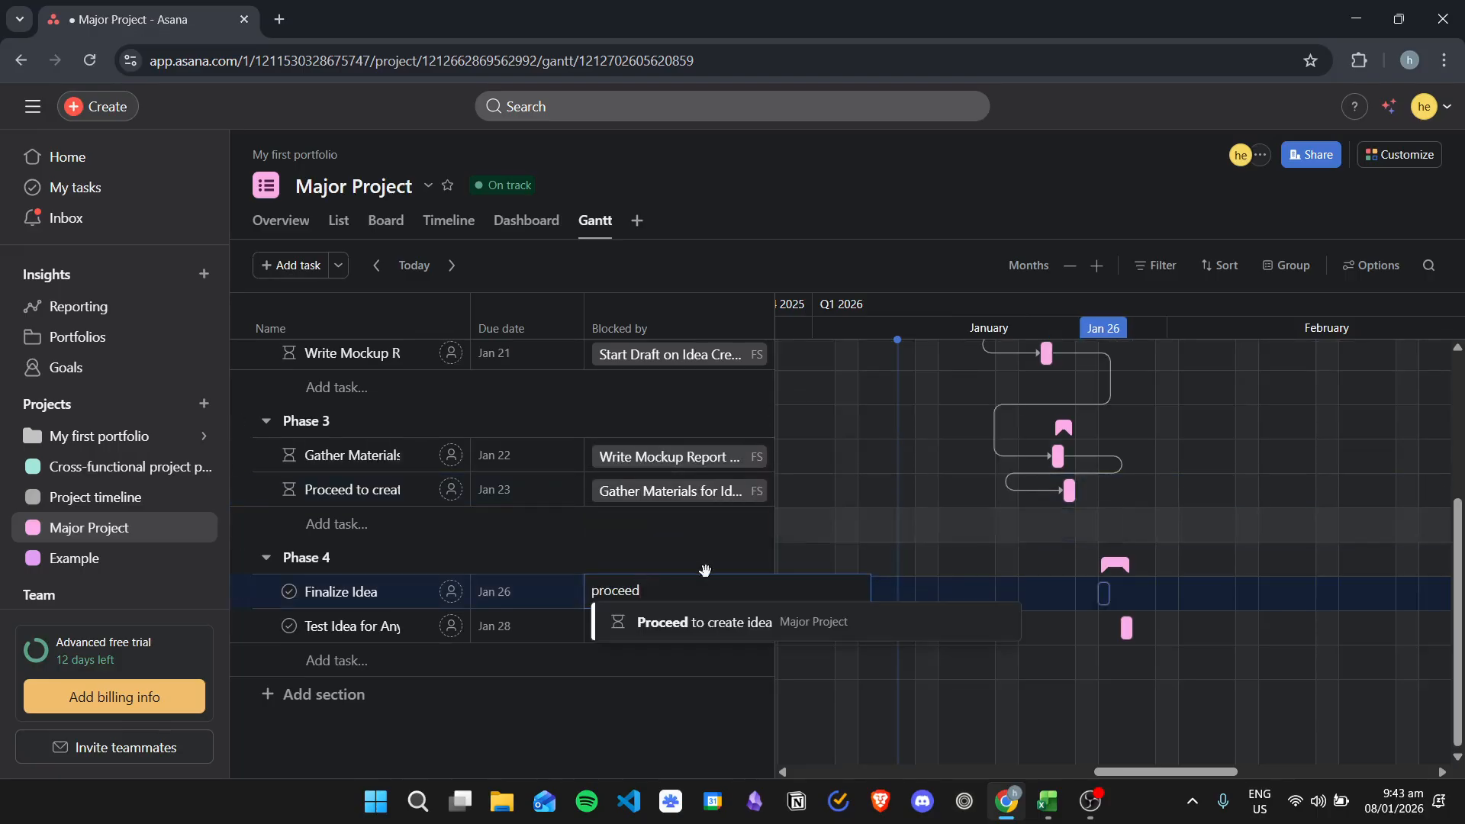
left_click(702, 622)
Step: Add both Finalize Idea tasks as blockers of Test Idea for Any Errors and remove the Phase 1 one, keeping the Phase 4 task
left_click(649, 622)
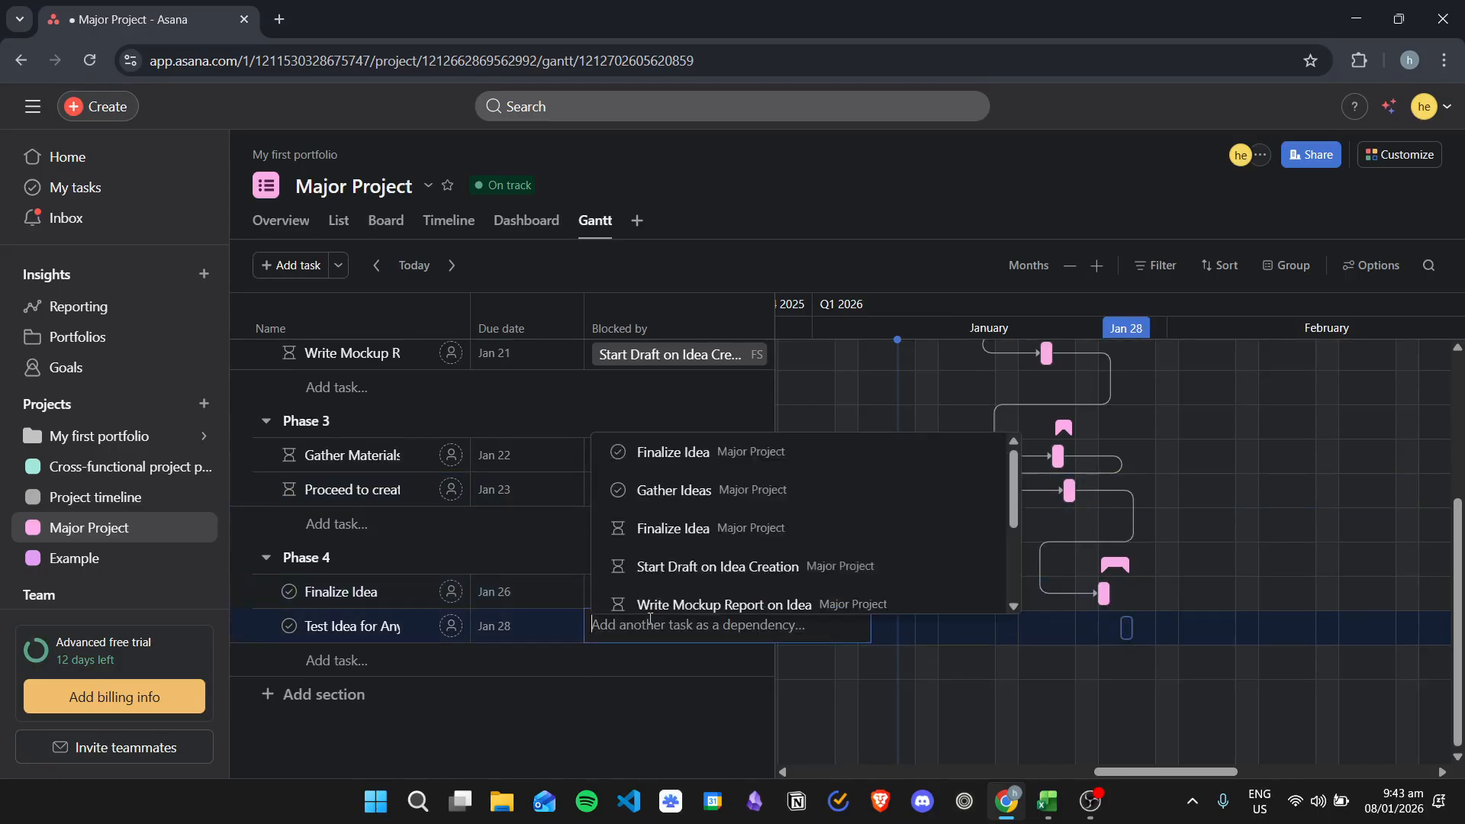
type("finaliz")
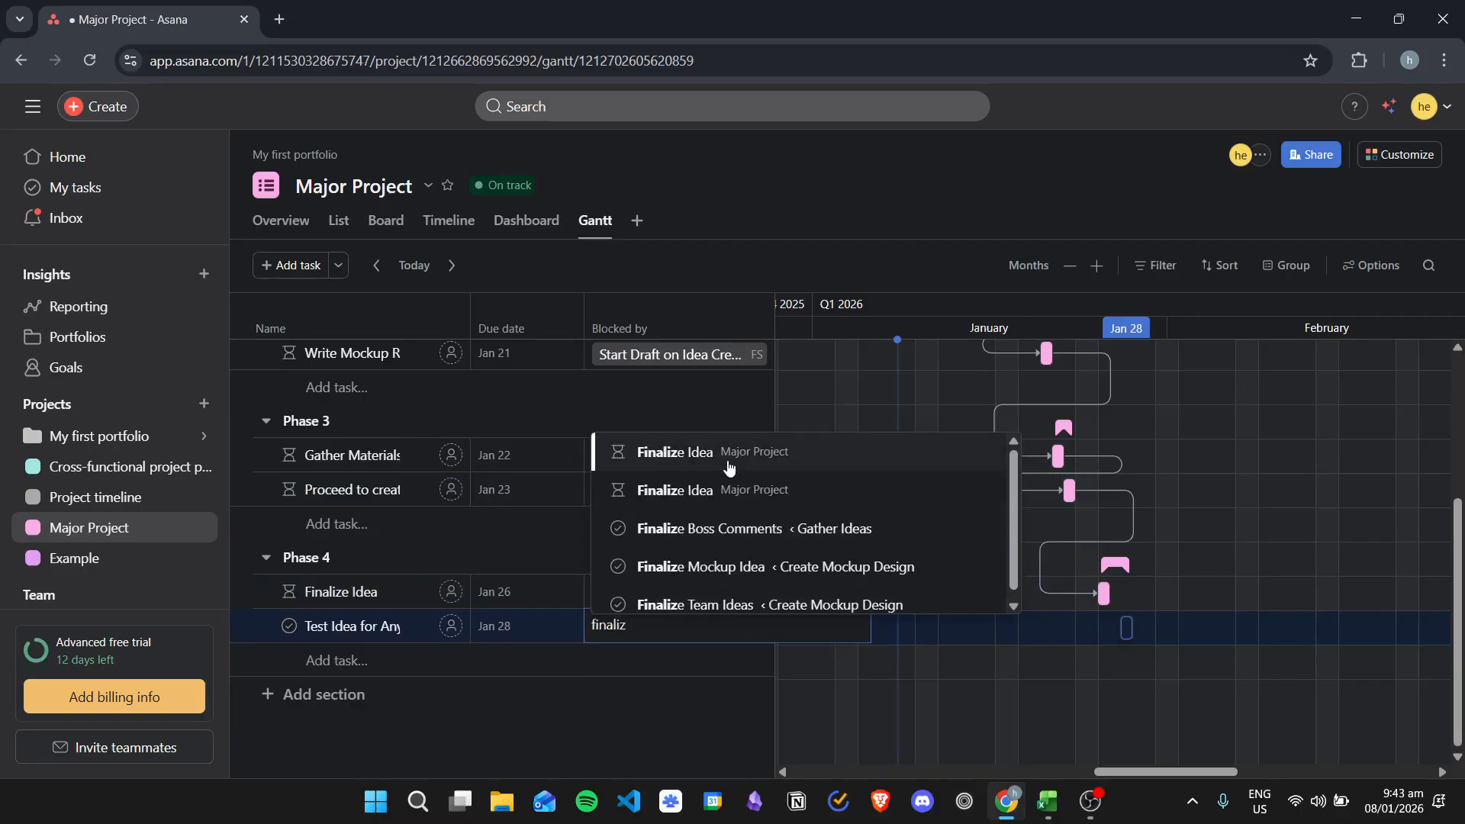
left_click(717, 470)
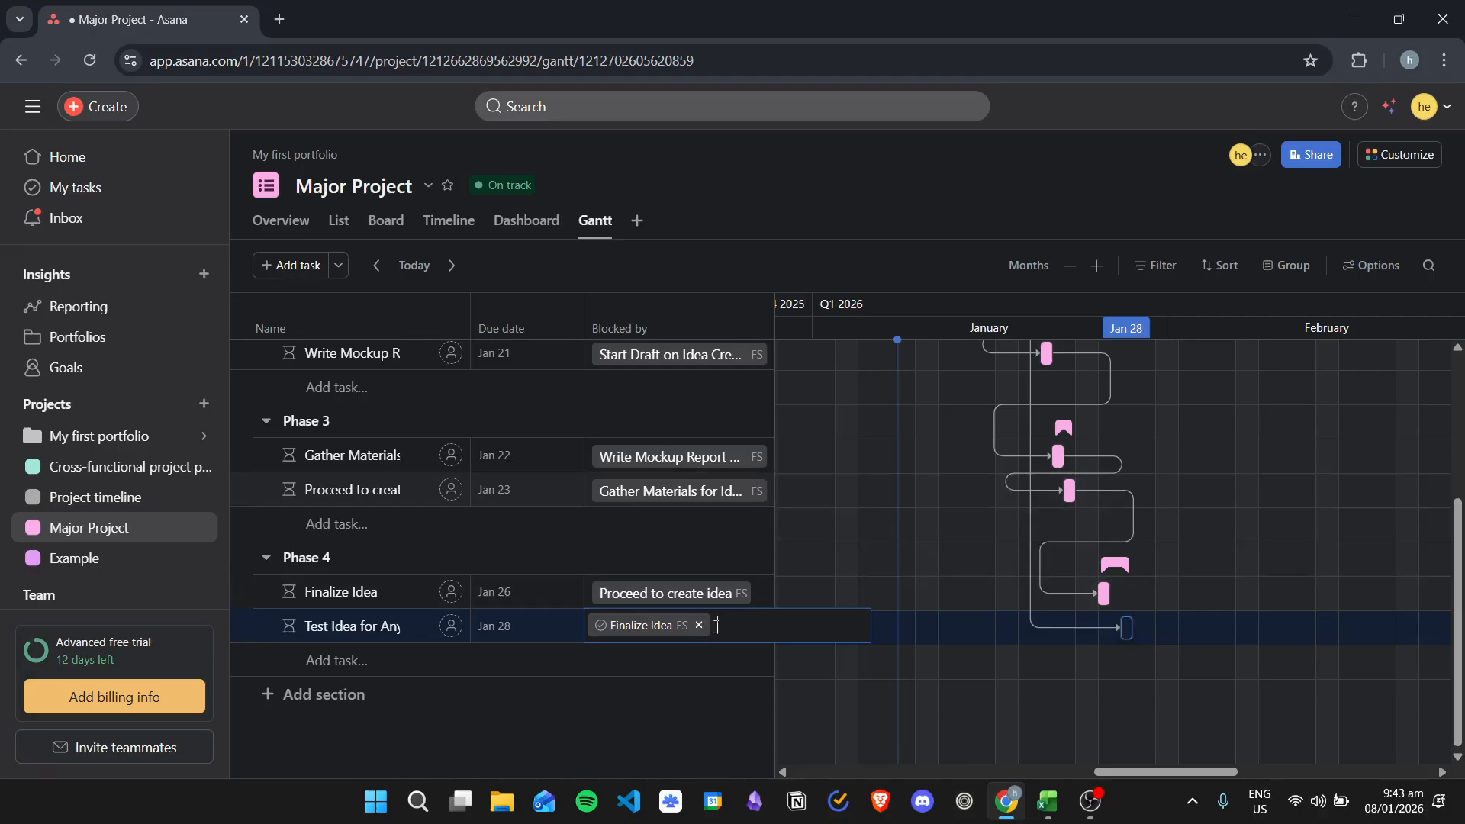
key("BackSpace")
type("fin")
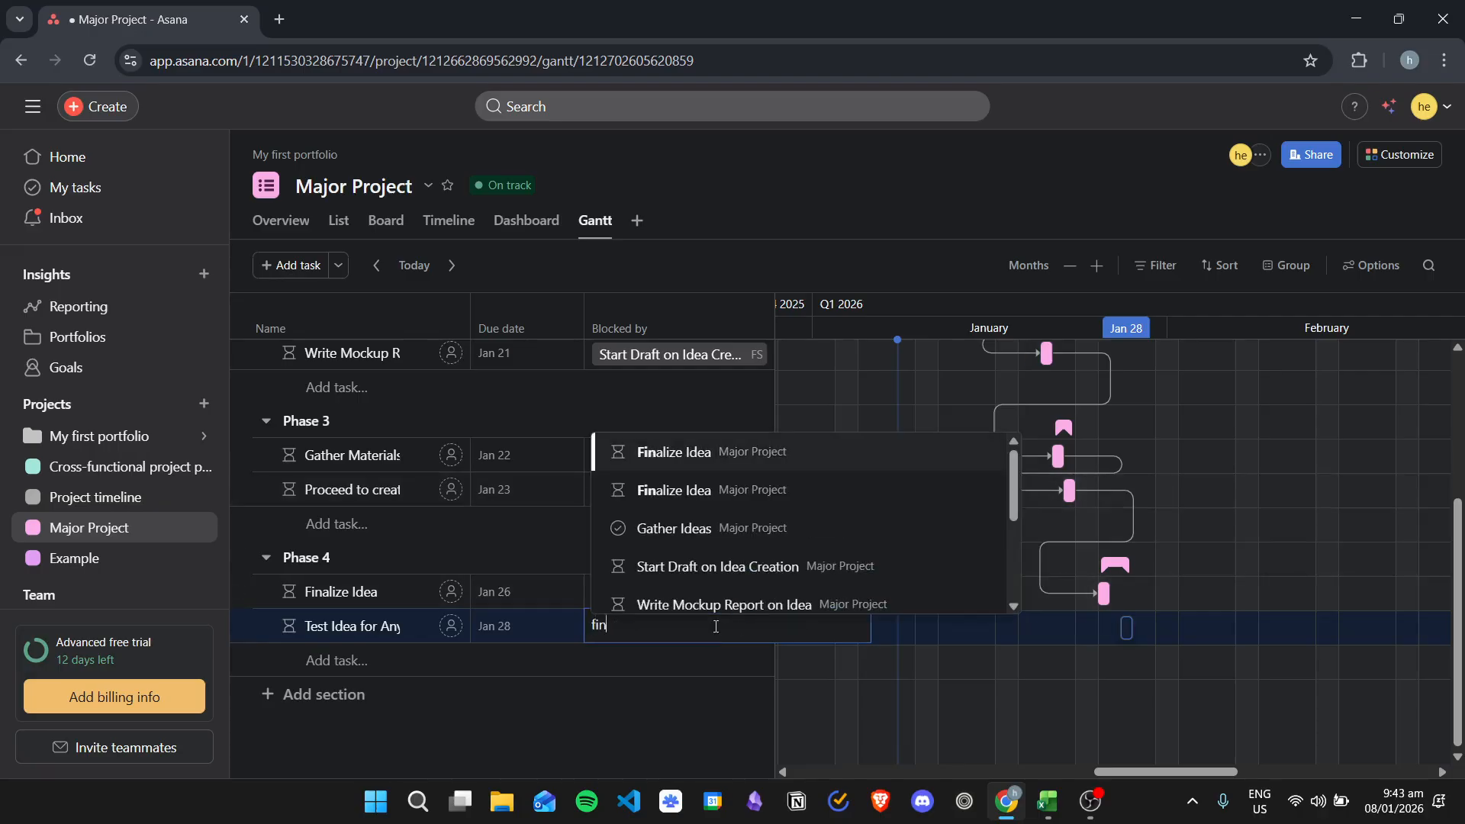
left_click(801, 450)
type("fin")
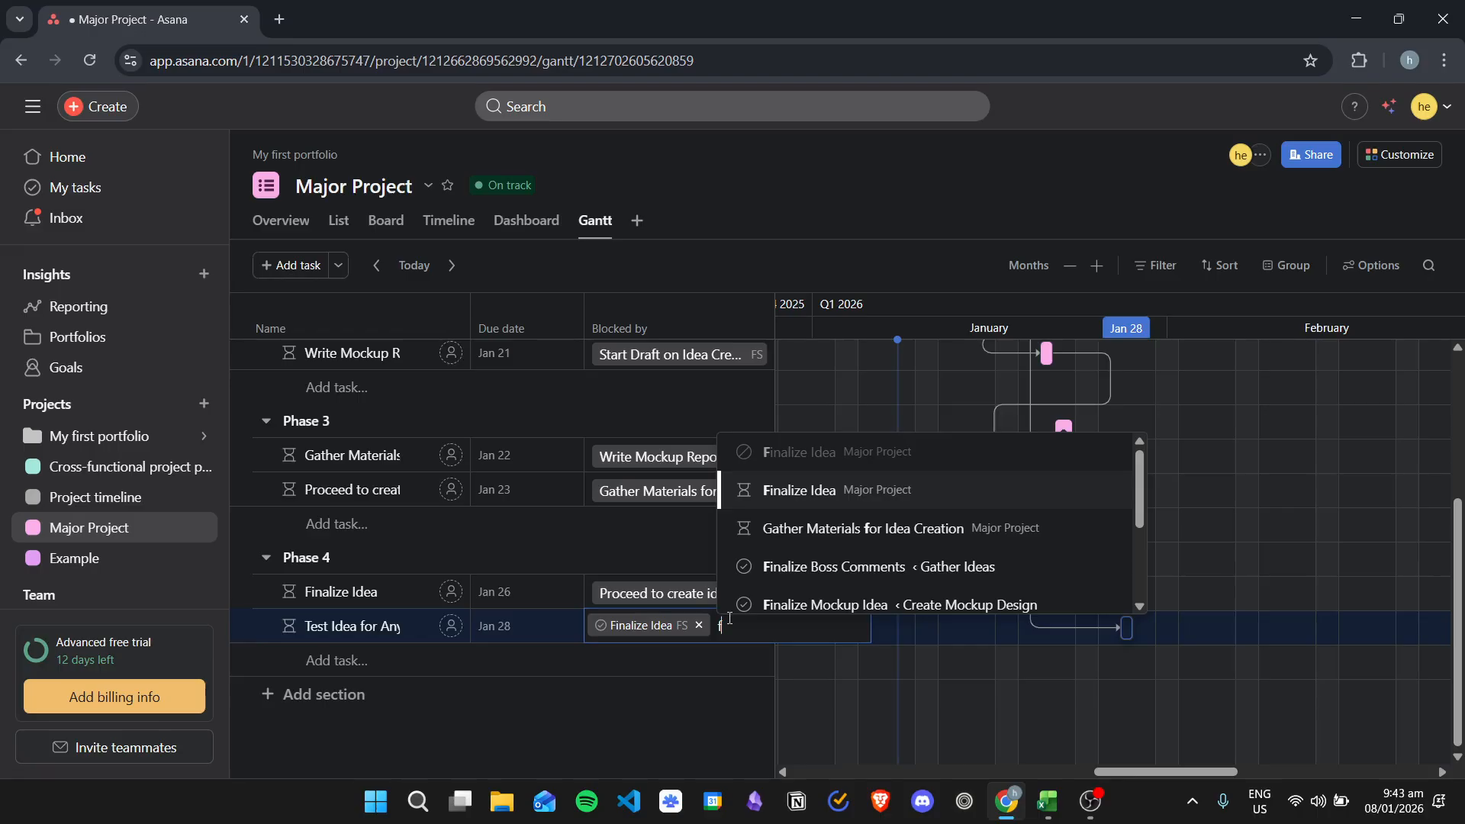
left_click(804, 491)
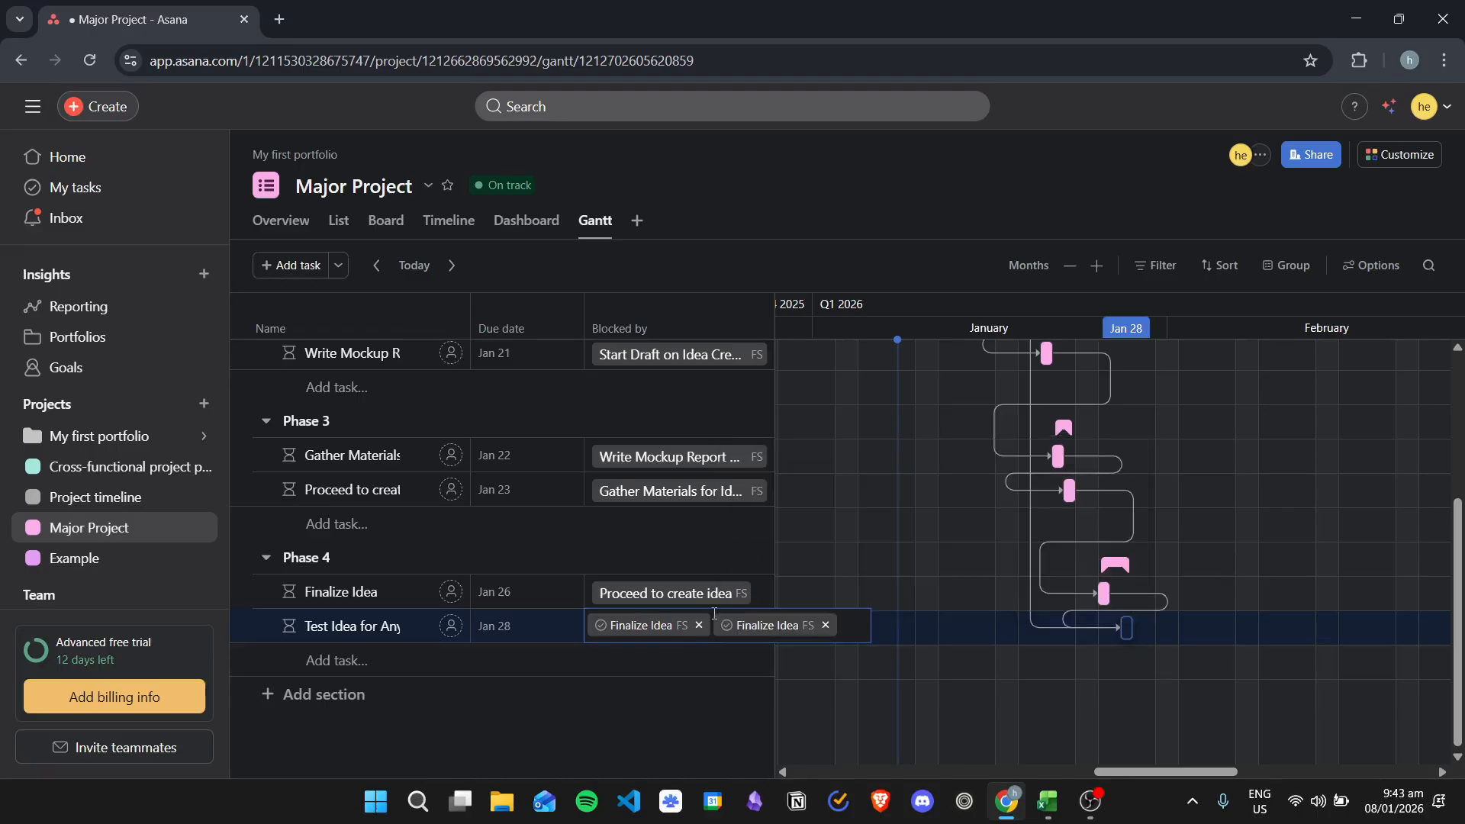
left_click(699, 625)
Step: Examine the dependency lines linking the tasks from Phase 1 through Phase 4 on the Gantt chart
scroll(895, 508, "up", 3)
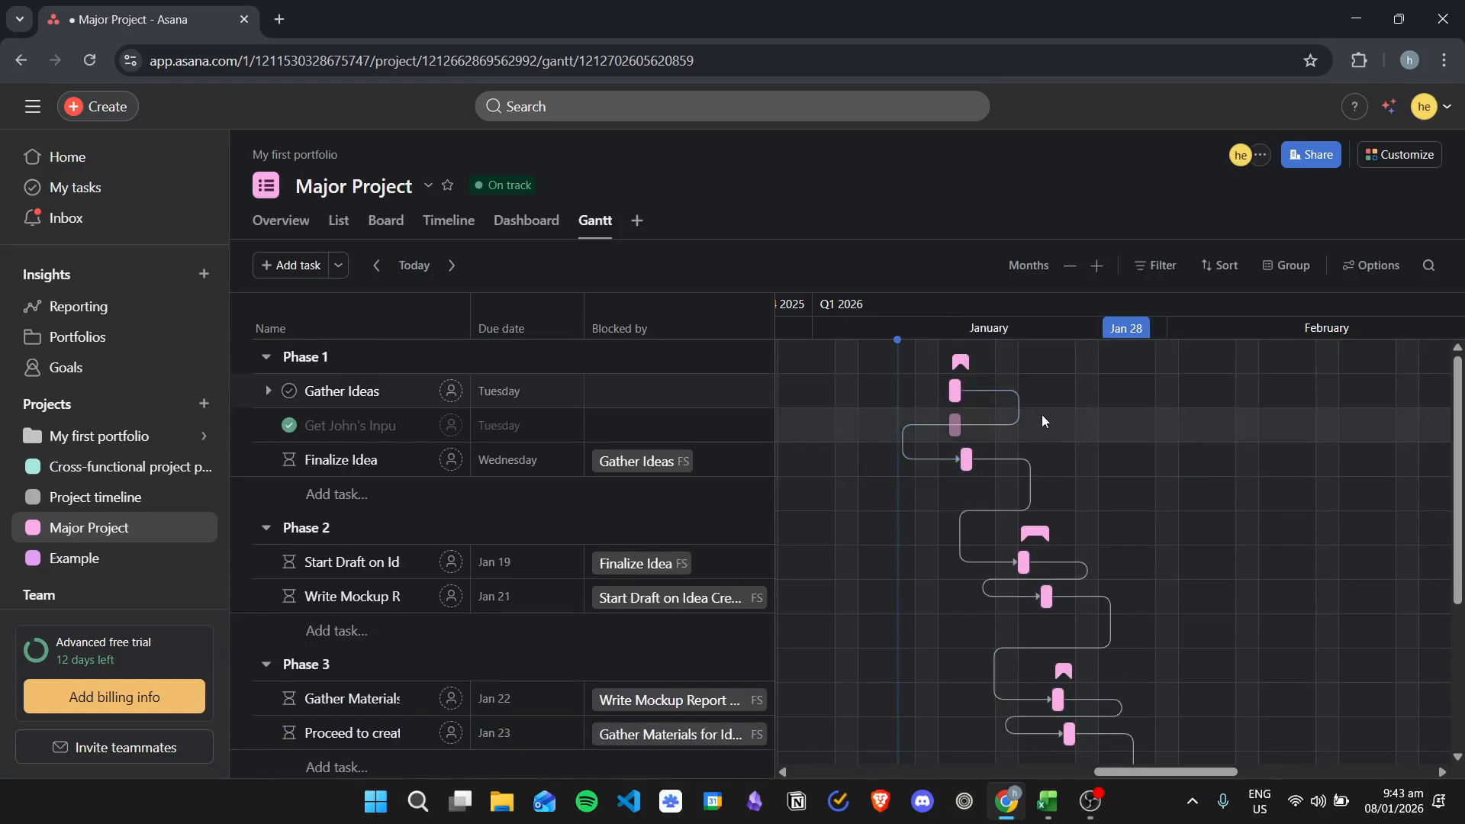
scroll(967, 546, "down", 3)
scroll(992, 496, "up", 3)
scroll(1010, 563, "down", 3)
scroll(984, 496, "up", 3)
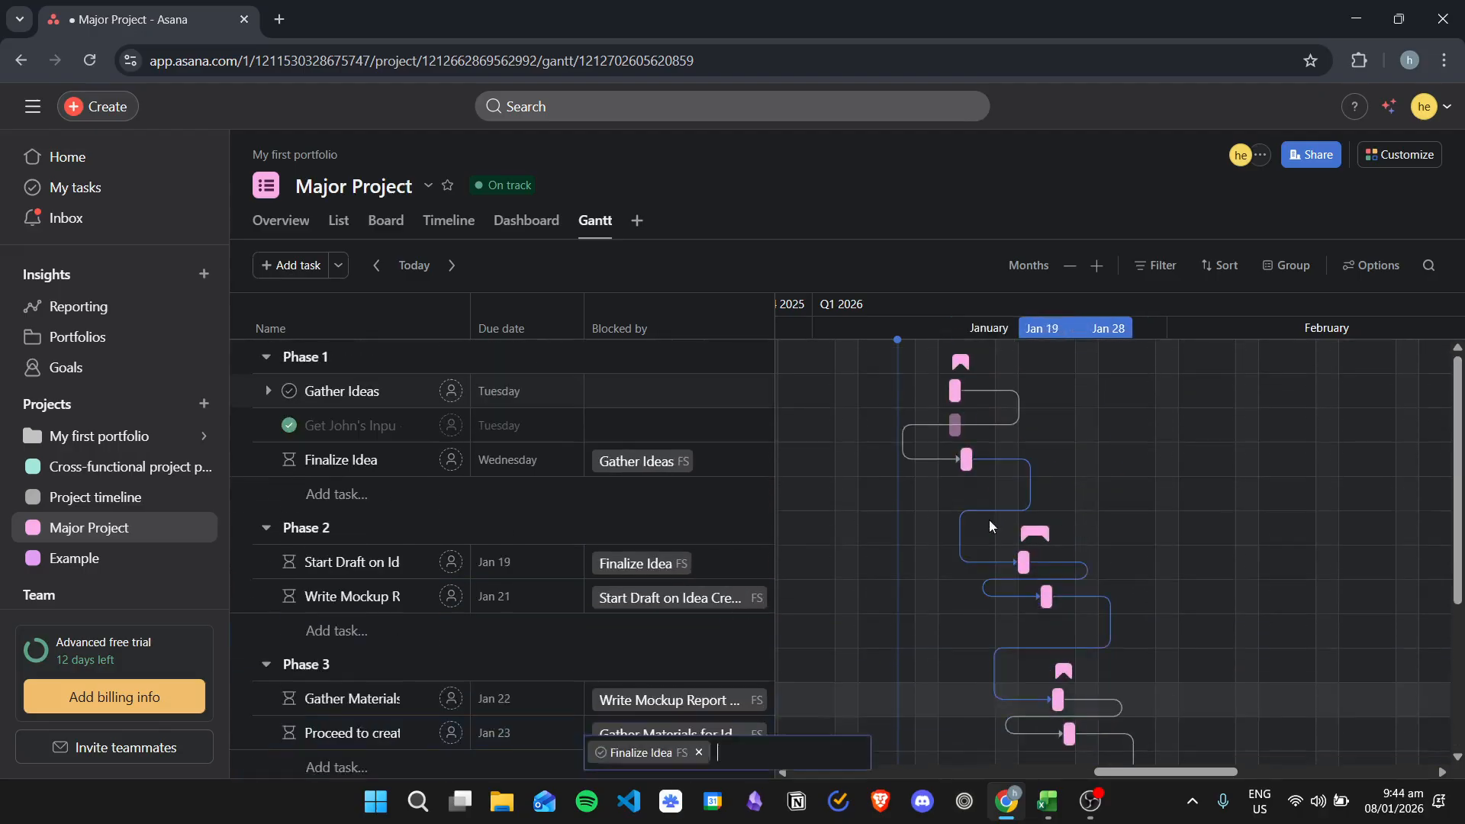
scroll(890, 391, "down", 3)
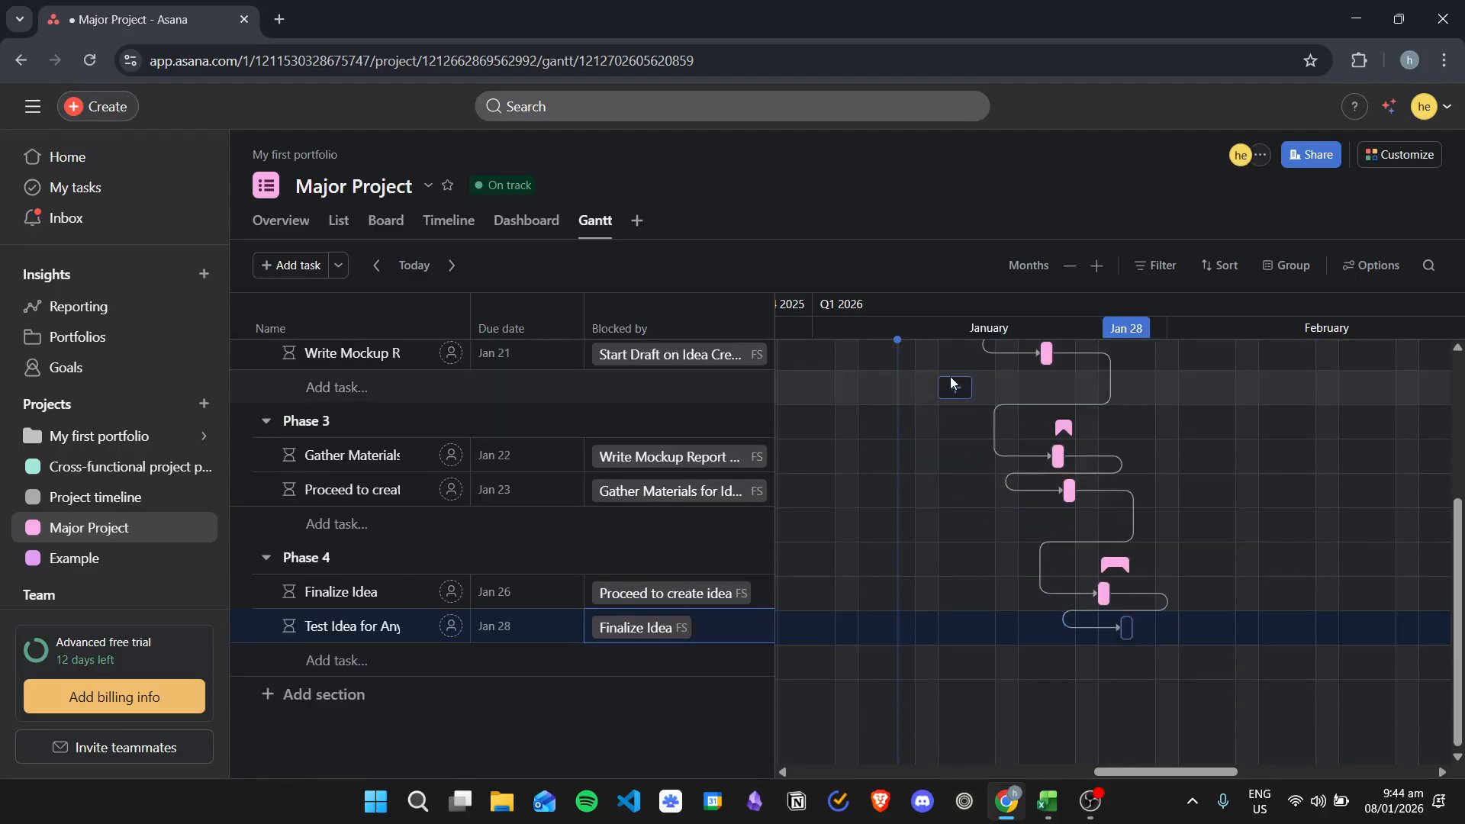
scroll(1046, 379, "up", 3)
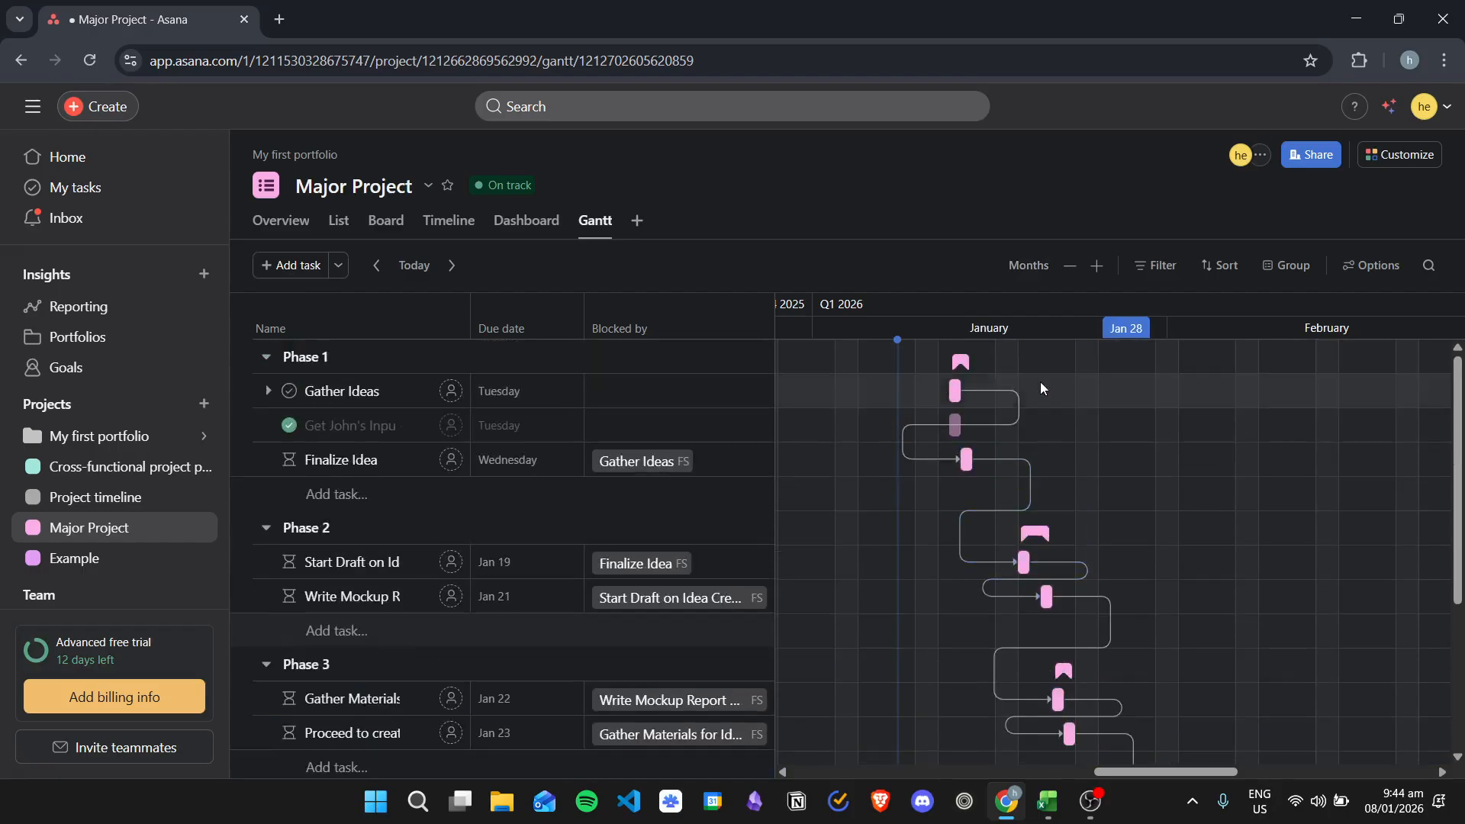
Step: Reschedule the Phase 1 task Gather Ideas to Sunday on the Gantt chart
left_click(956, 389)
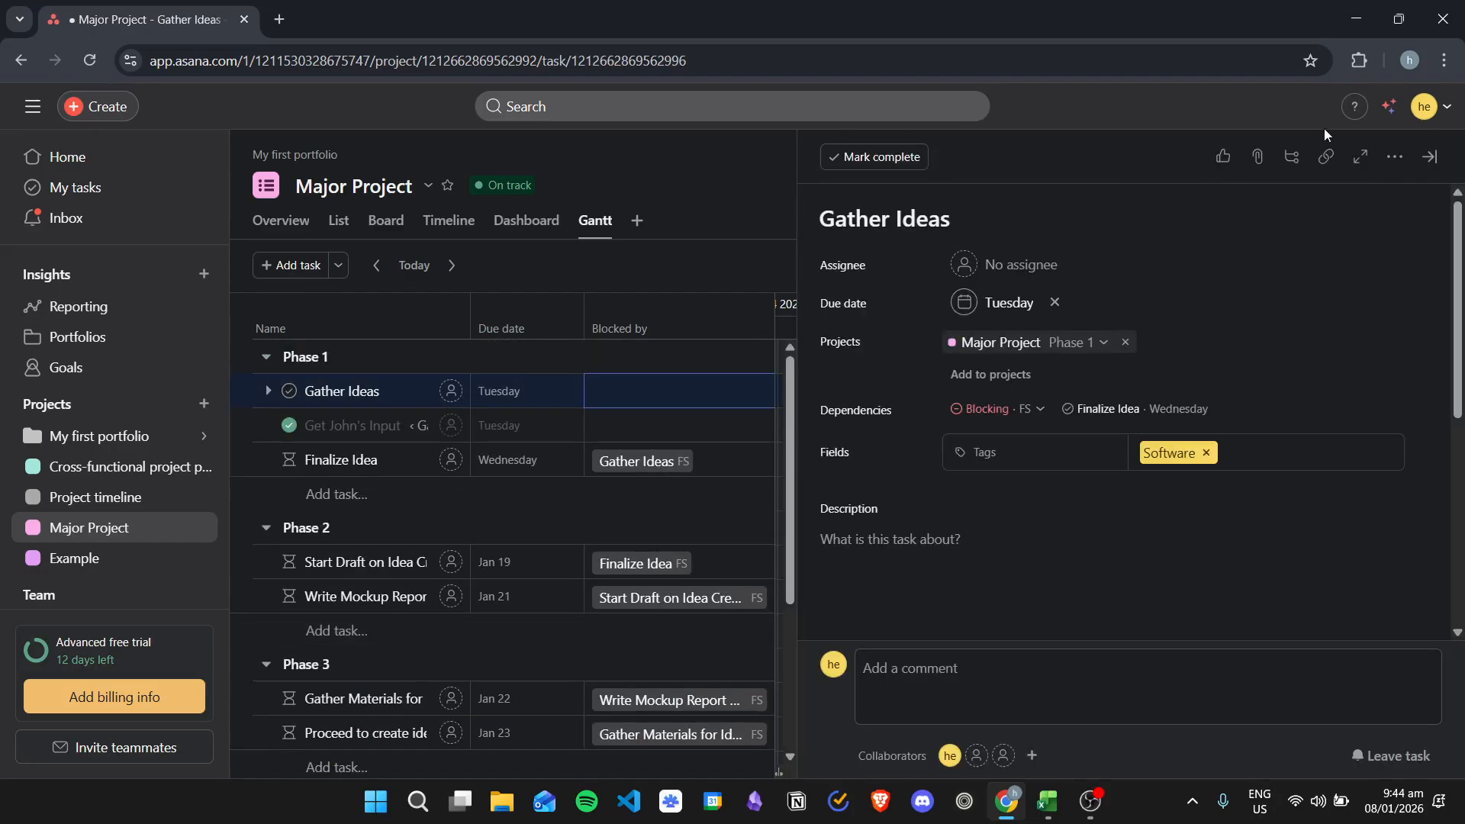
left_click(1429, 157)
left_click_drag(953, 391, 1187, 377)
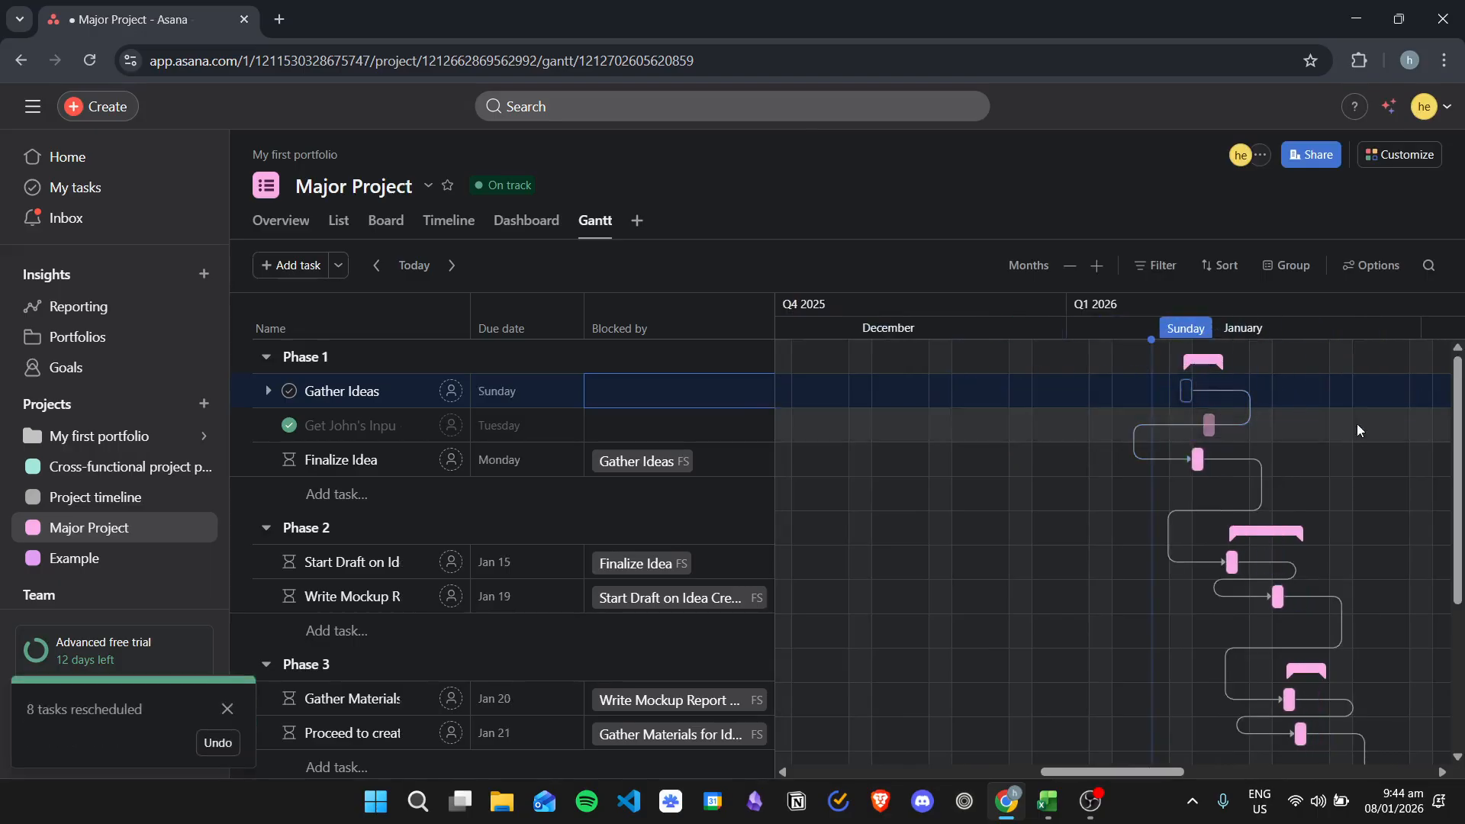
Step: Extend the Phase 1 Finalize Idea task to Jan 12 – 24 on the Gantt chart and readjust its dates to Jan 18 – 23
left_click_drag(1190, 774, 1223, 775)
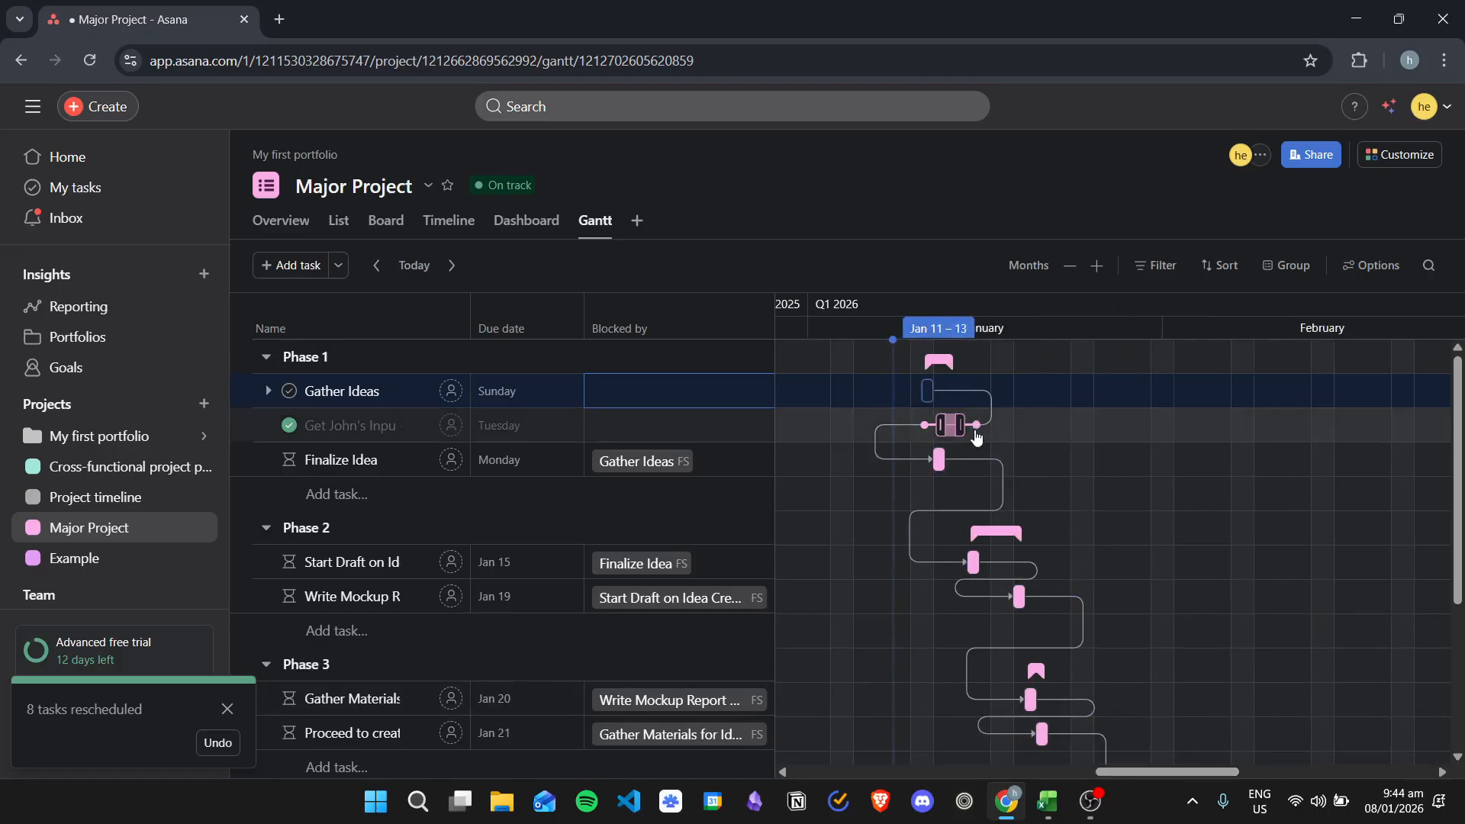
left_click_drag(949, 459, 1080, 458)
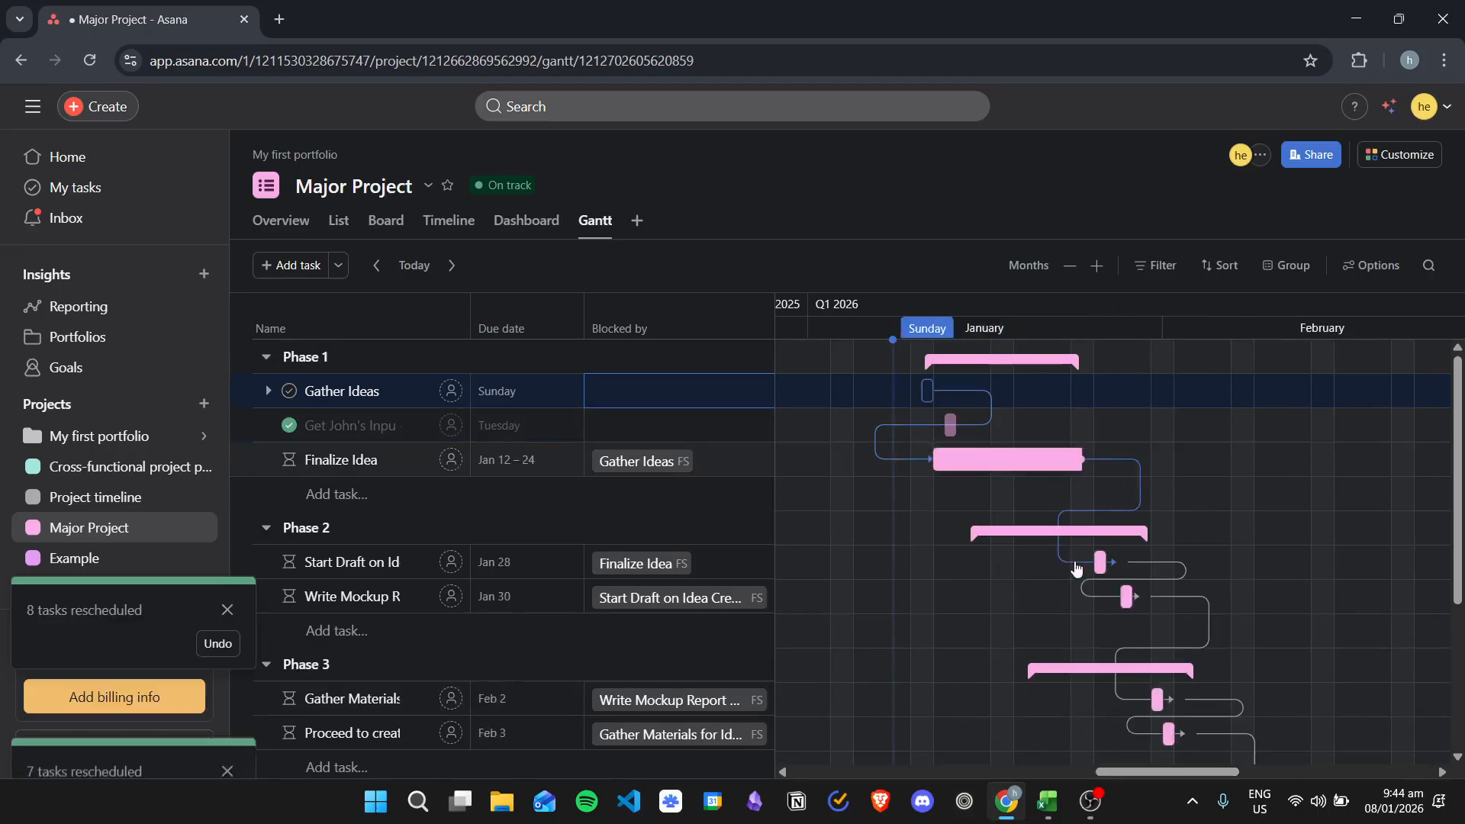
scroll(1155, 533, "down", 1)
scroll(1190, 544, "down", 2)
scroll(1223, 537, "up", 3)
left_click_drag(992, 462, 1050, 462)
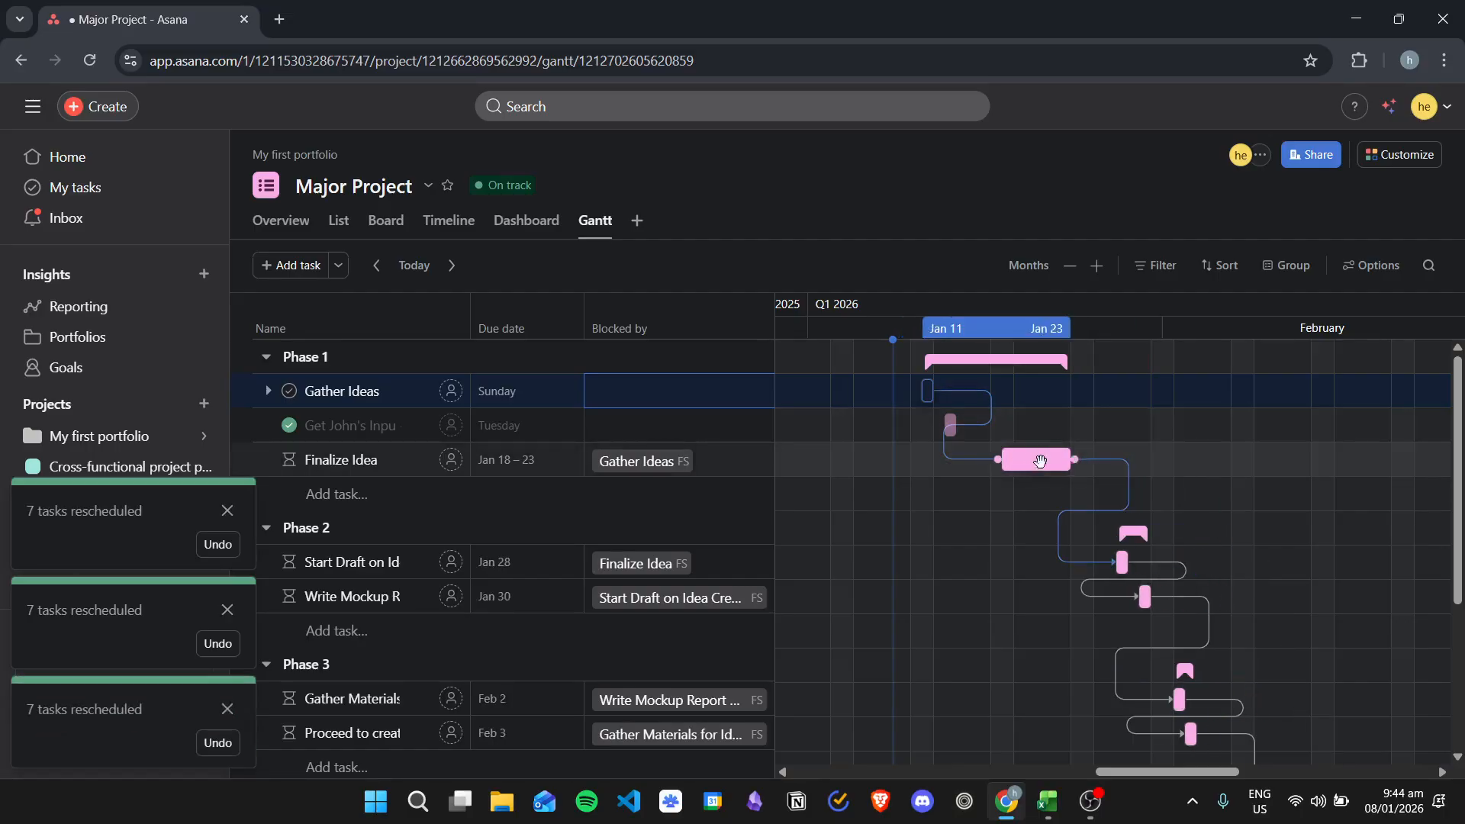
Step: Extend the completed Phase 1 task below Gather Ideas to Jan 12 – 16 and check the schedule of the remaining phases
left_click_drag(914, 428, 960, 424)
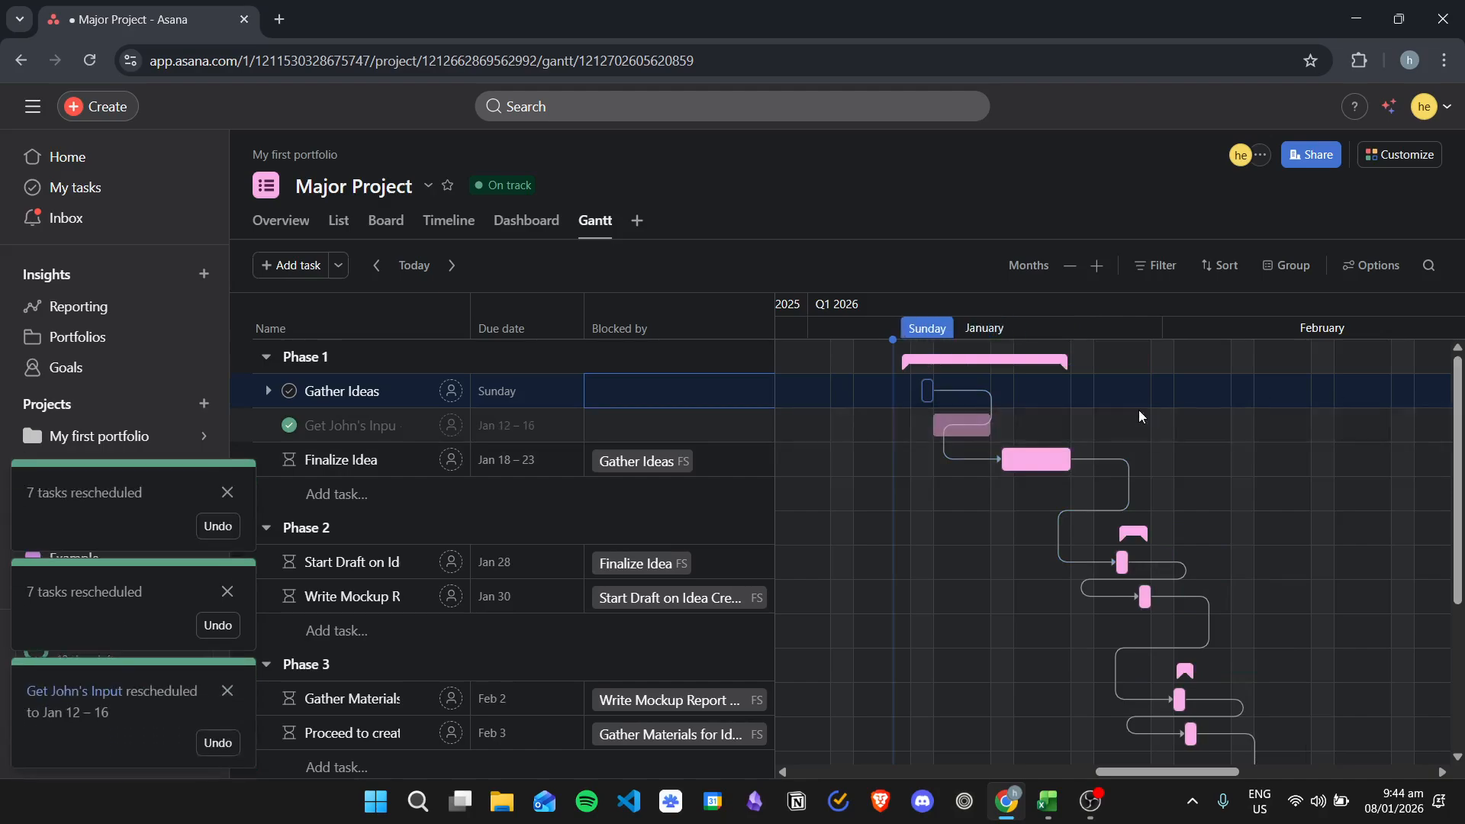
scroll(1045, 465, "down", 3)
scroll(1123, 547, "up", 3)
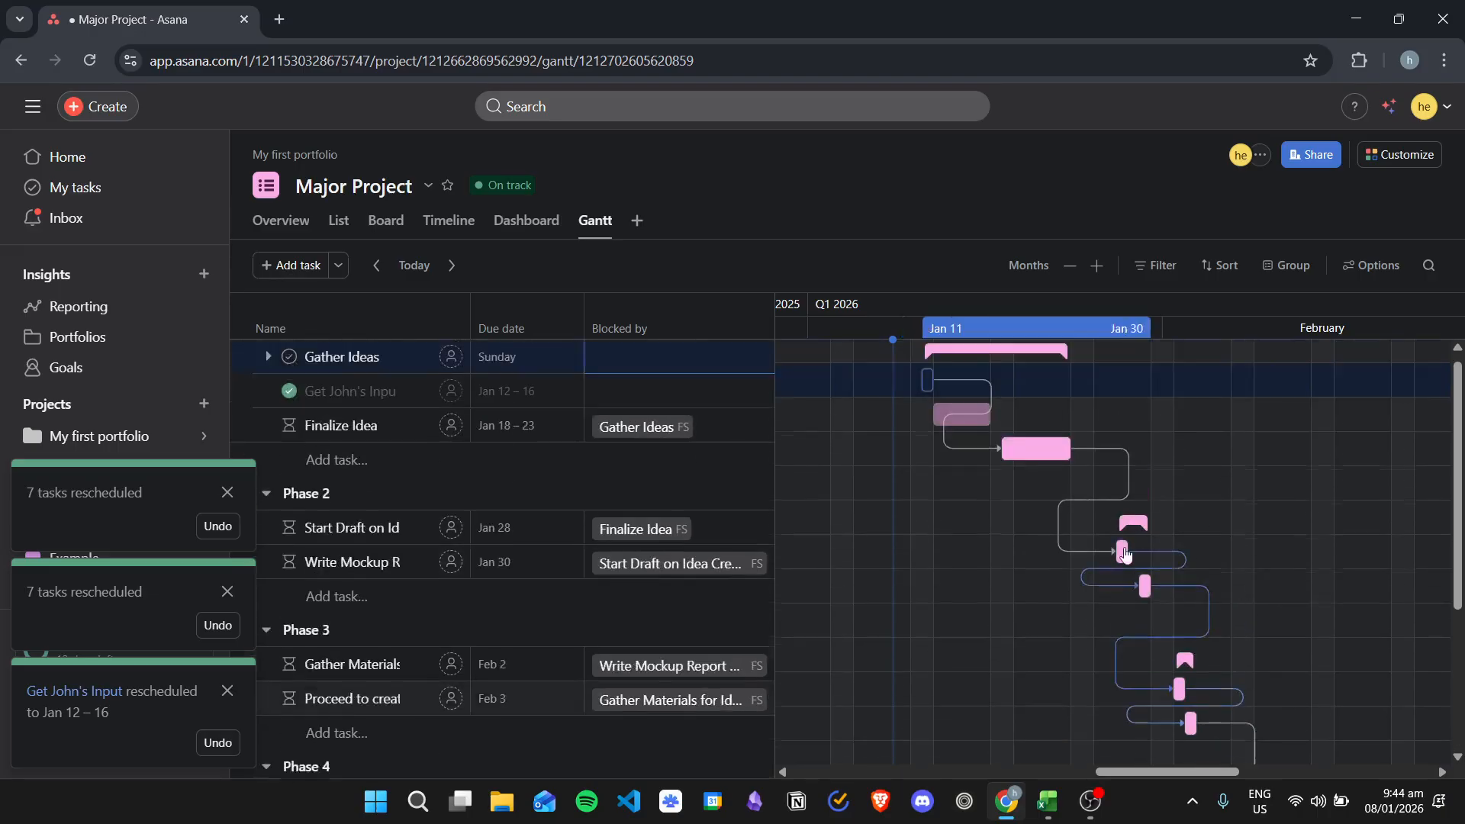
Step: Review the rescheduled Phase 1 to Phase 4 tasks on the Gantt chart and in Major Project's list view
scroll(937, 522, "down", 3)
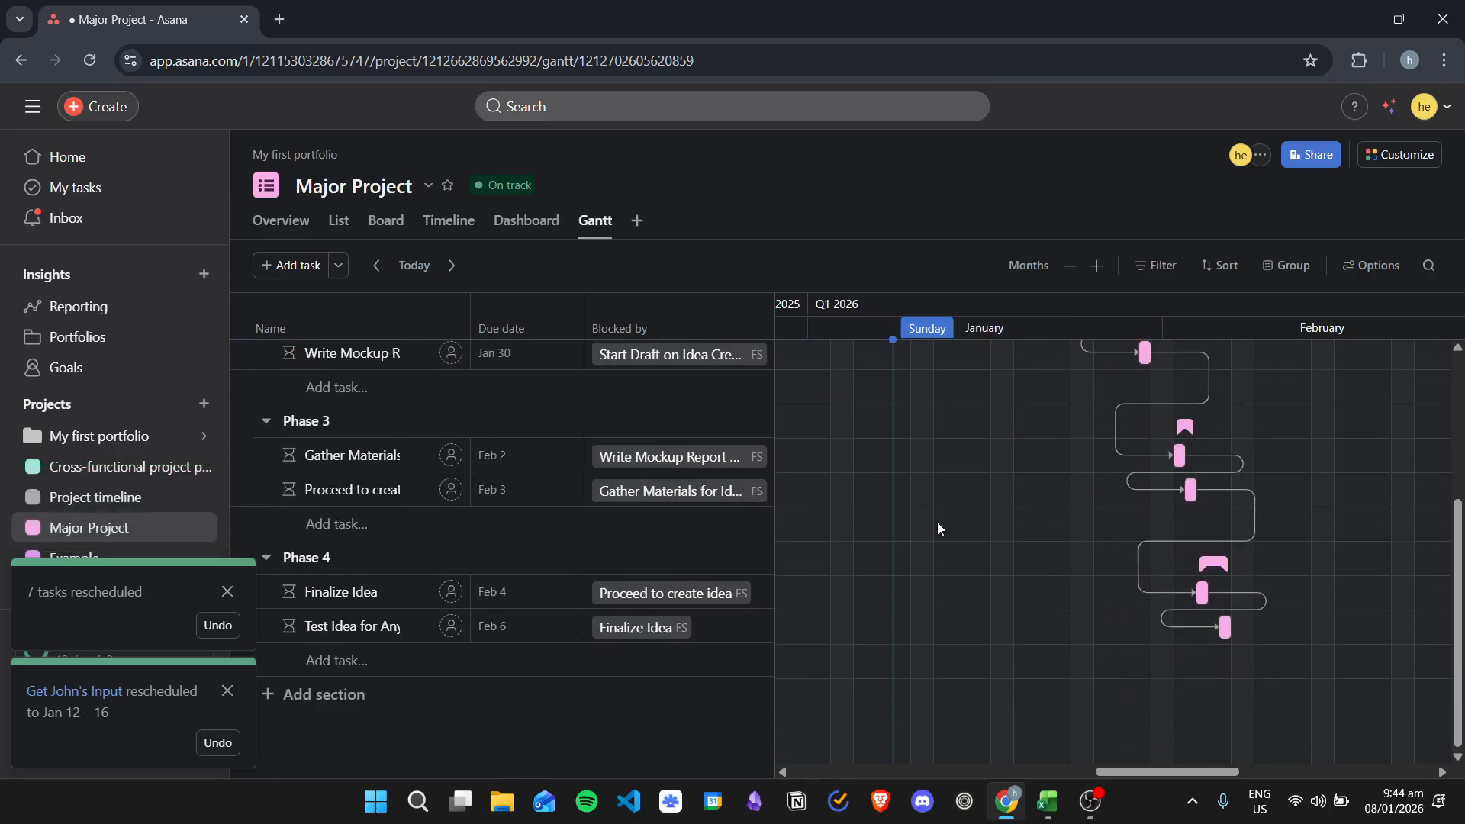
scroll(946, 502, "up", 3)
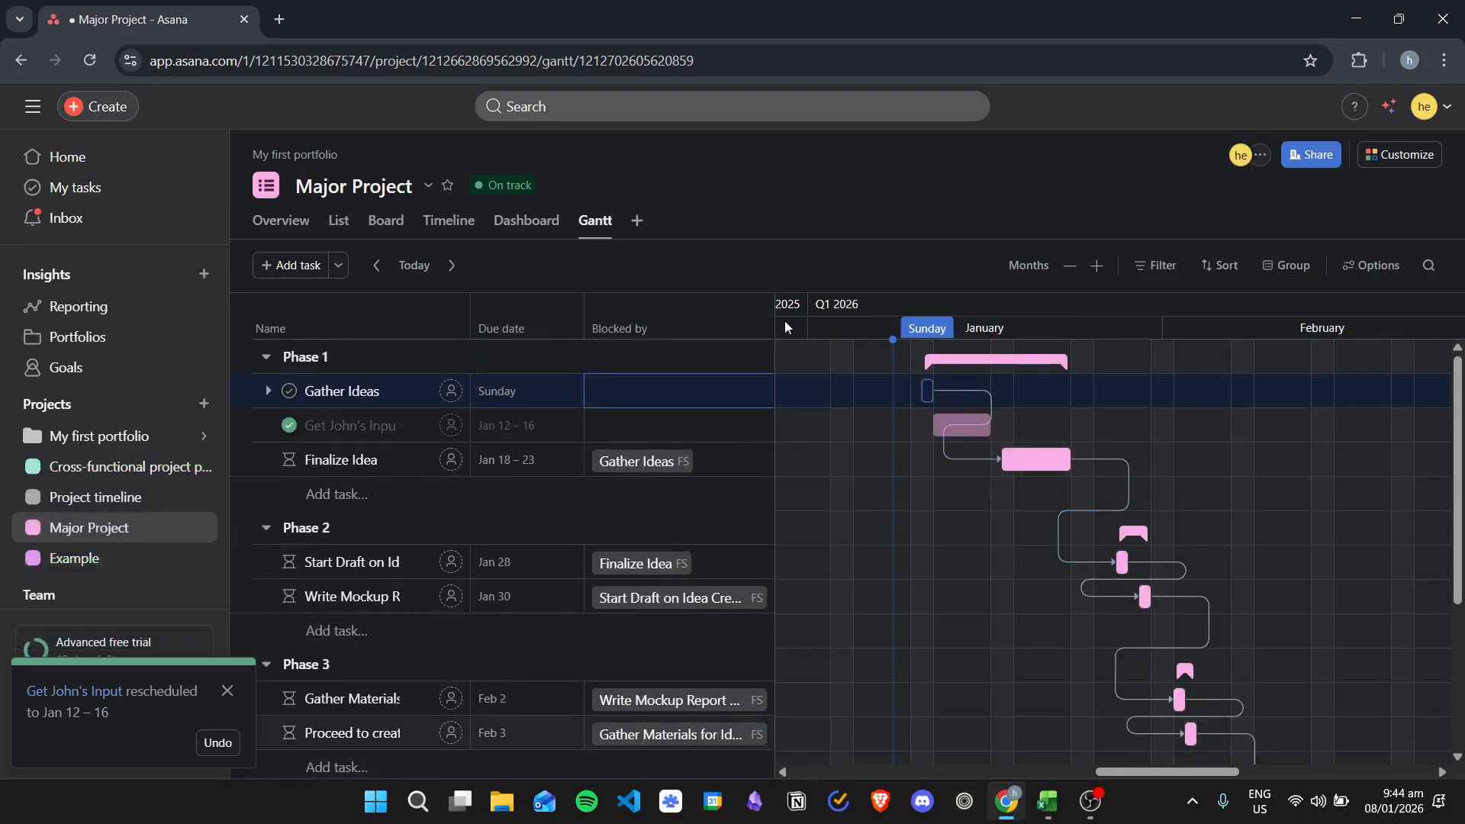
scroll(1059, 580, "down", 3)
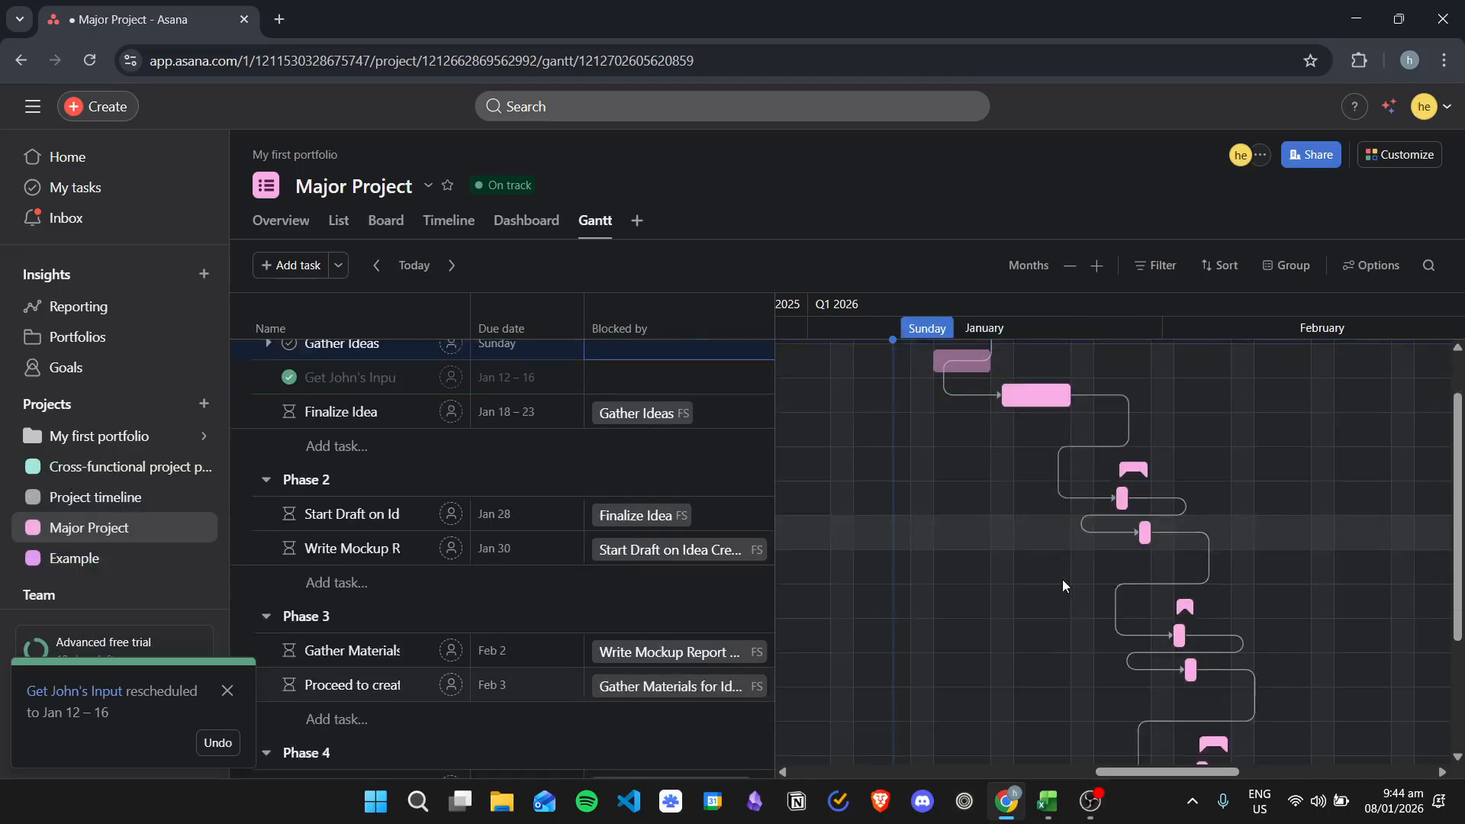
scroll(1054, 541, "up", 3)
scroll(1108, 473, "down", 3)
scroll(1161, 496, "up", 3)
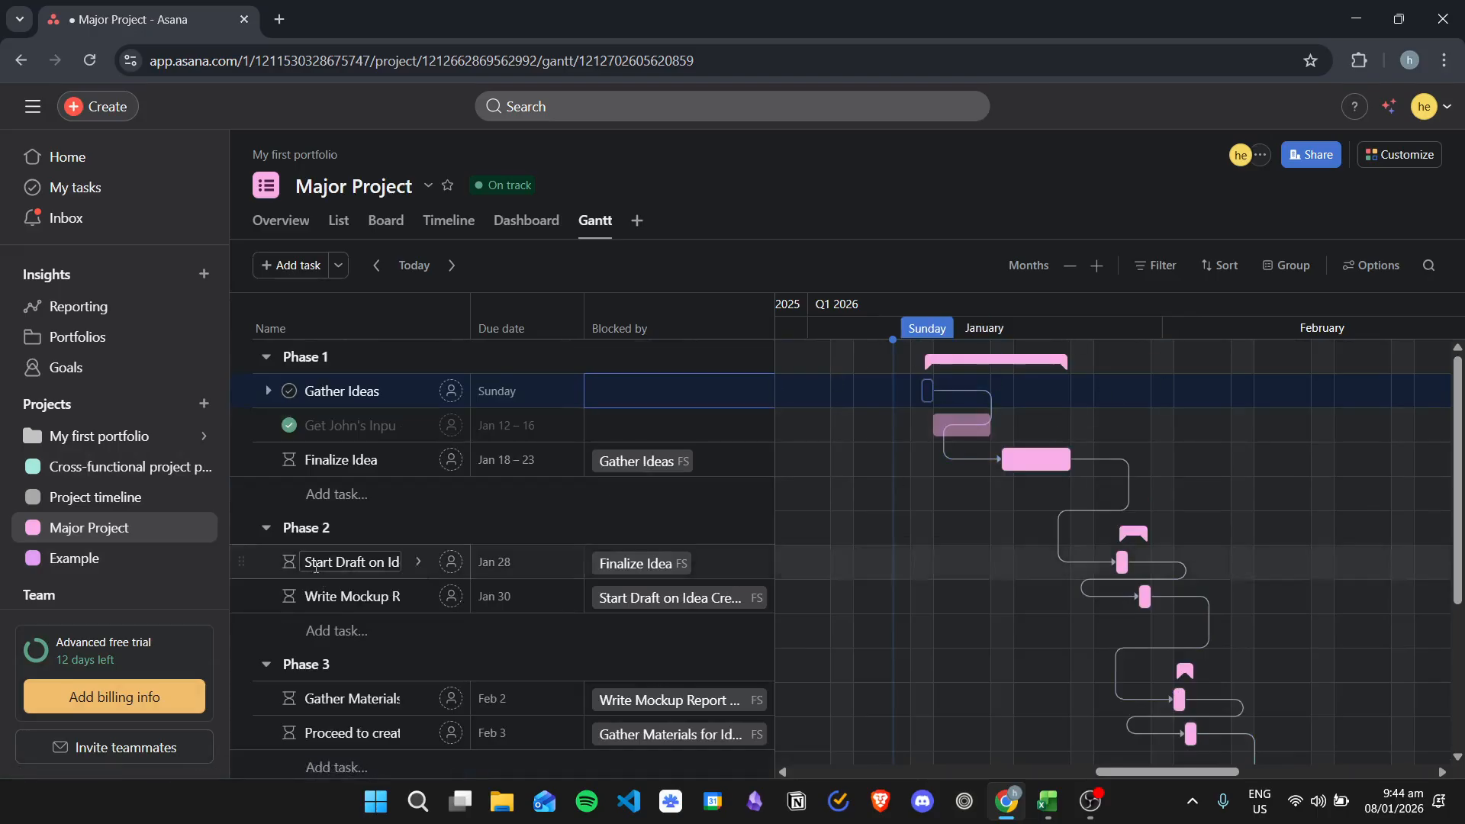
left_click(339, 227)
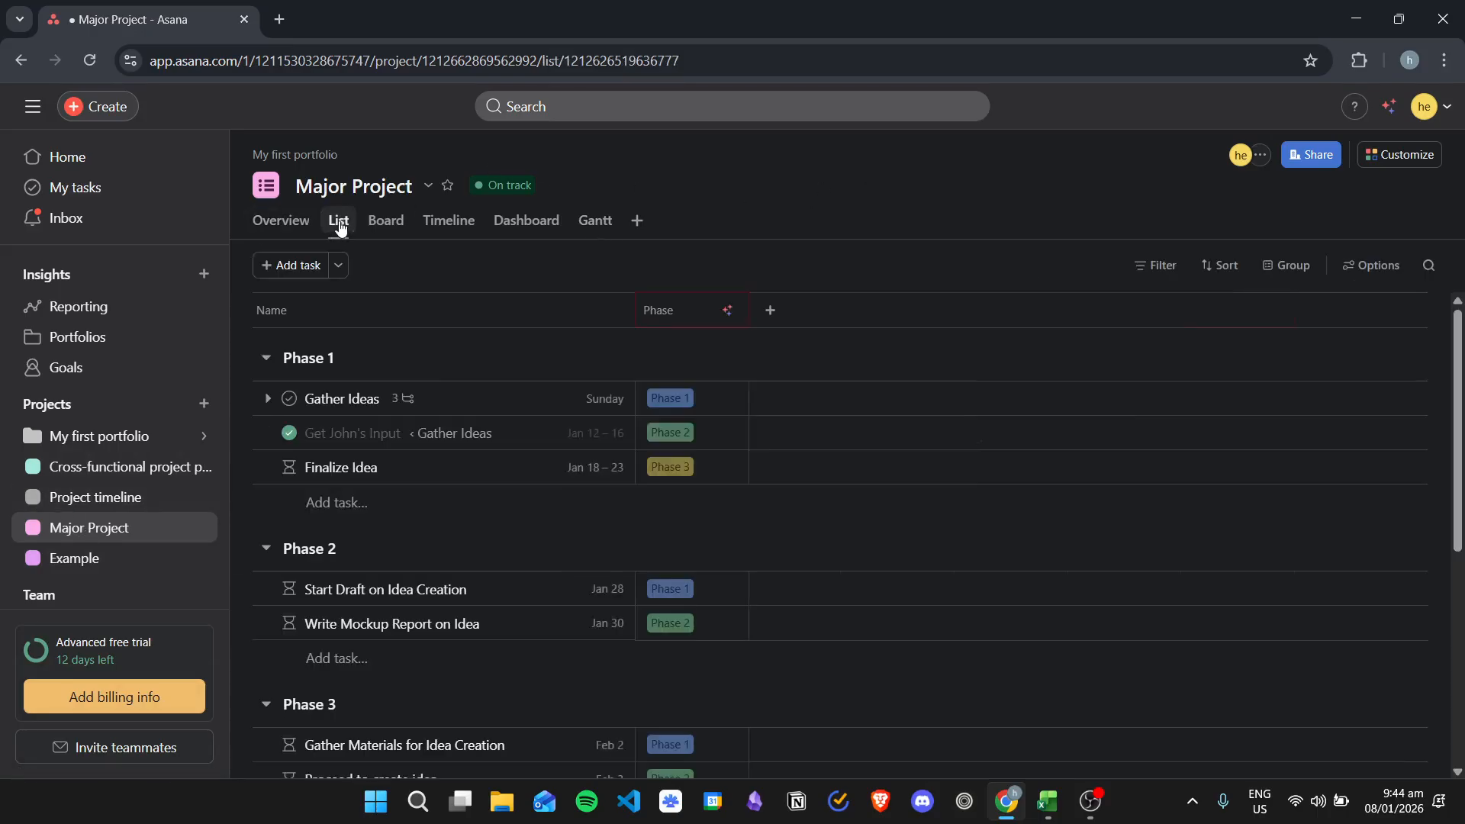
scroll(873, 477, "down", 4)
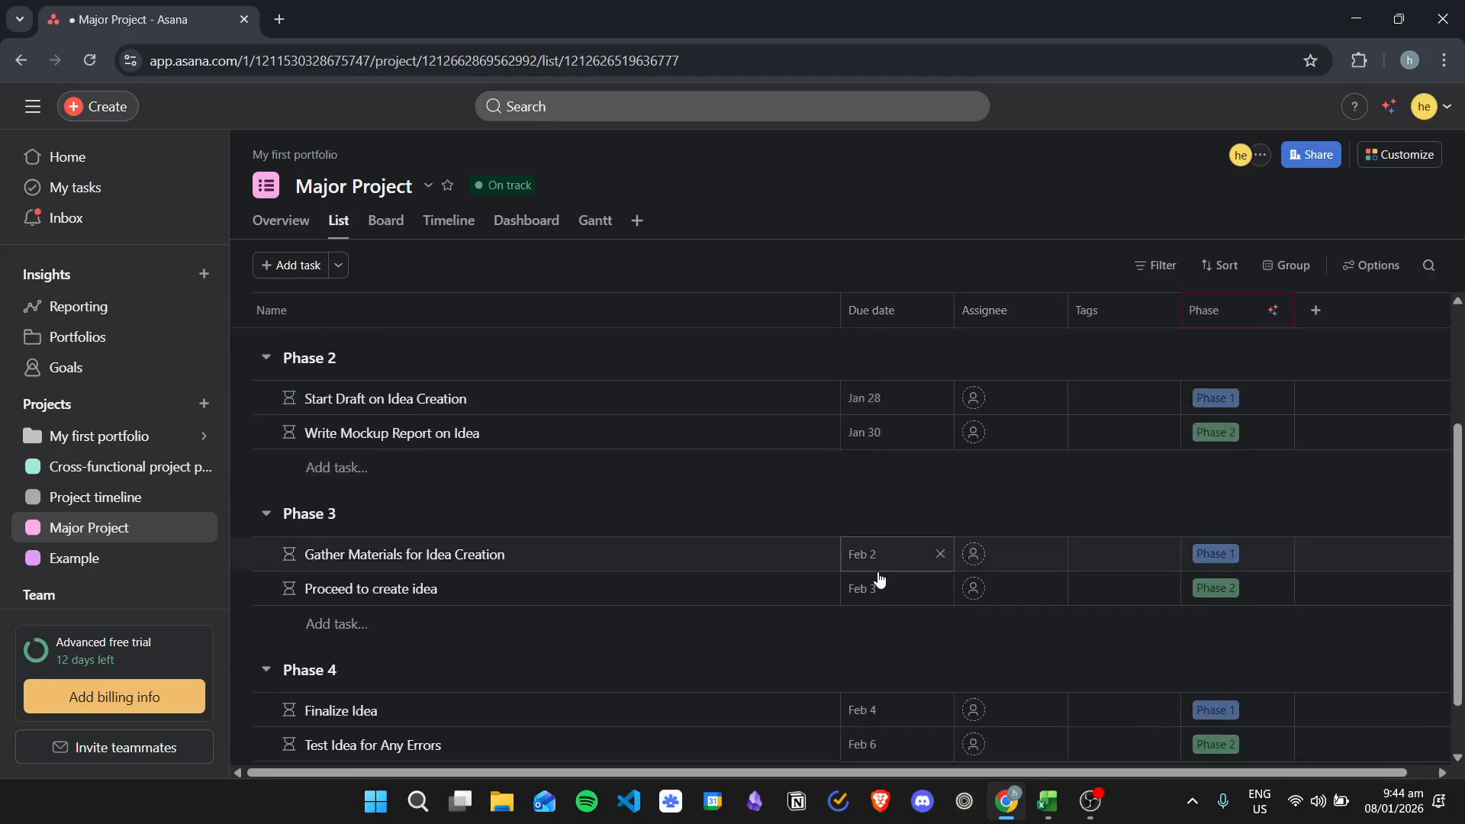
scroll(875, 644, "up", 4)
Step: Open the Example project and add tasks Example 1 and Example 2 to its Planning section
left_click(114, 561)
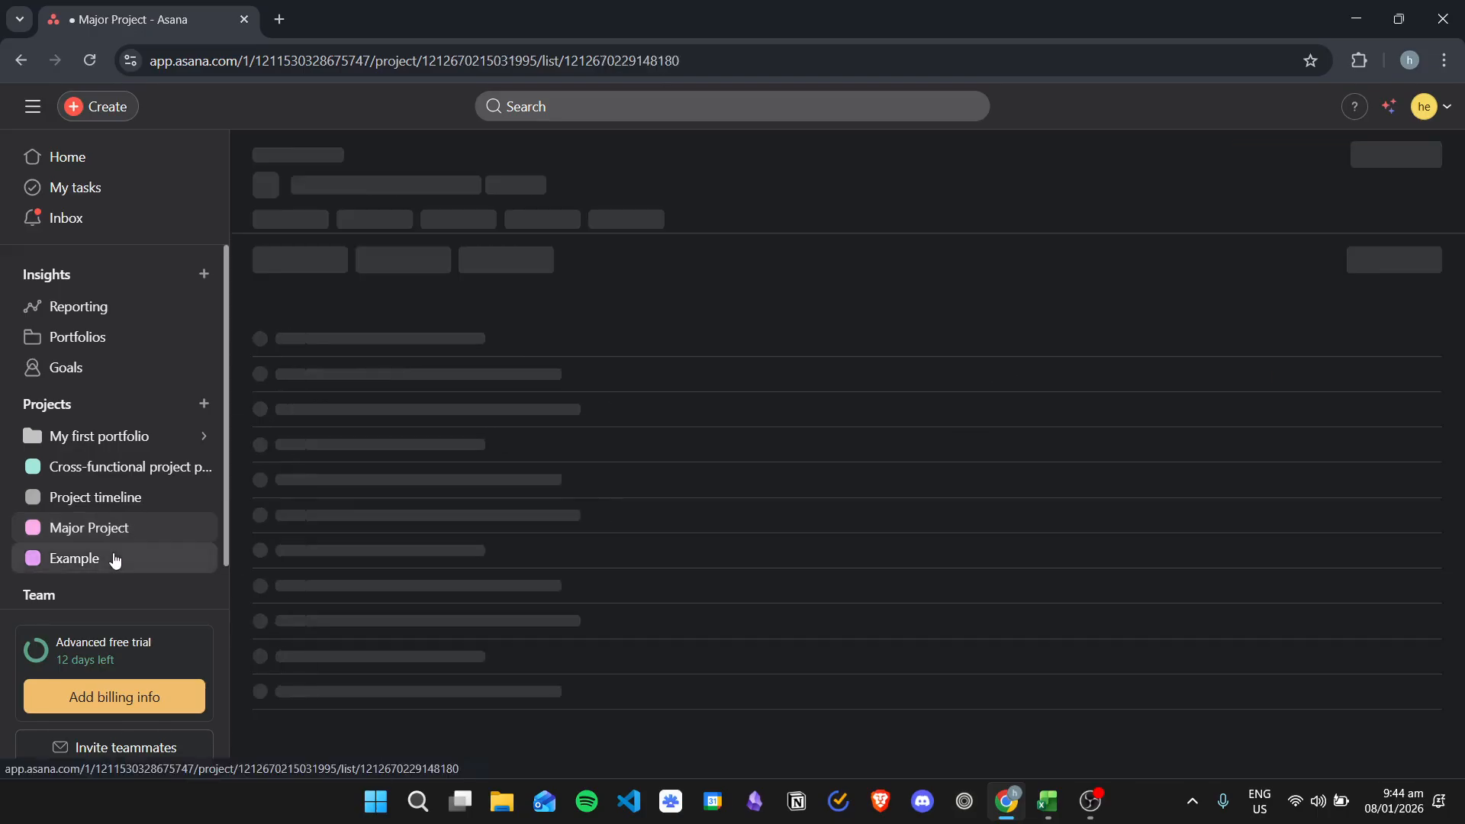
left_click(79, 537)
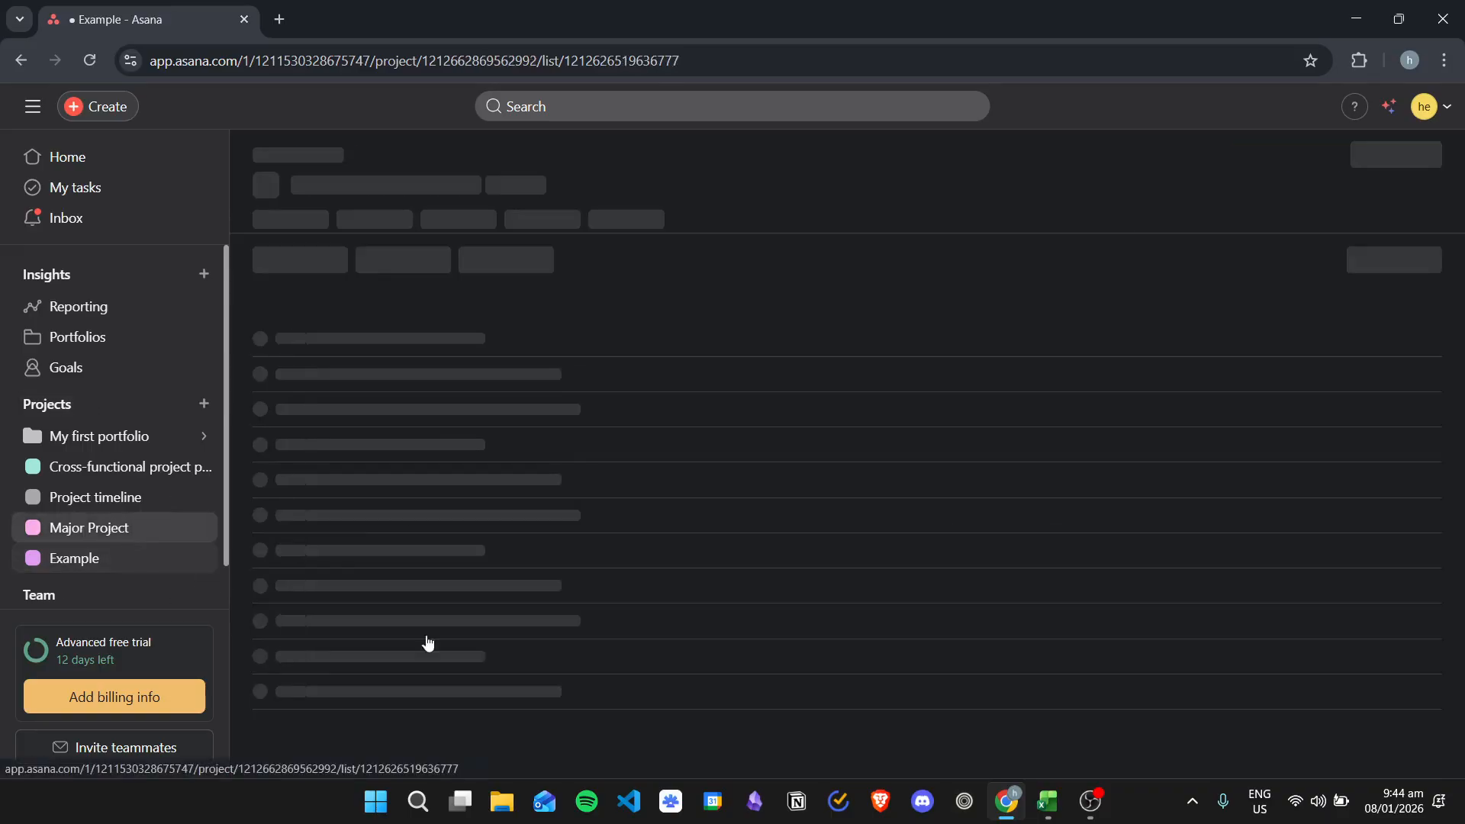
left_click(114, 561)
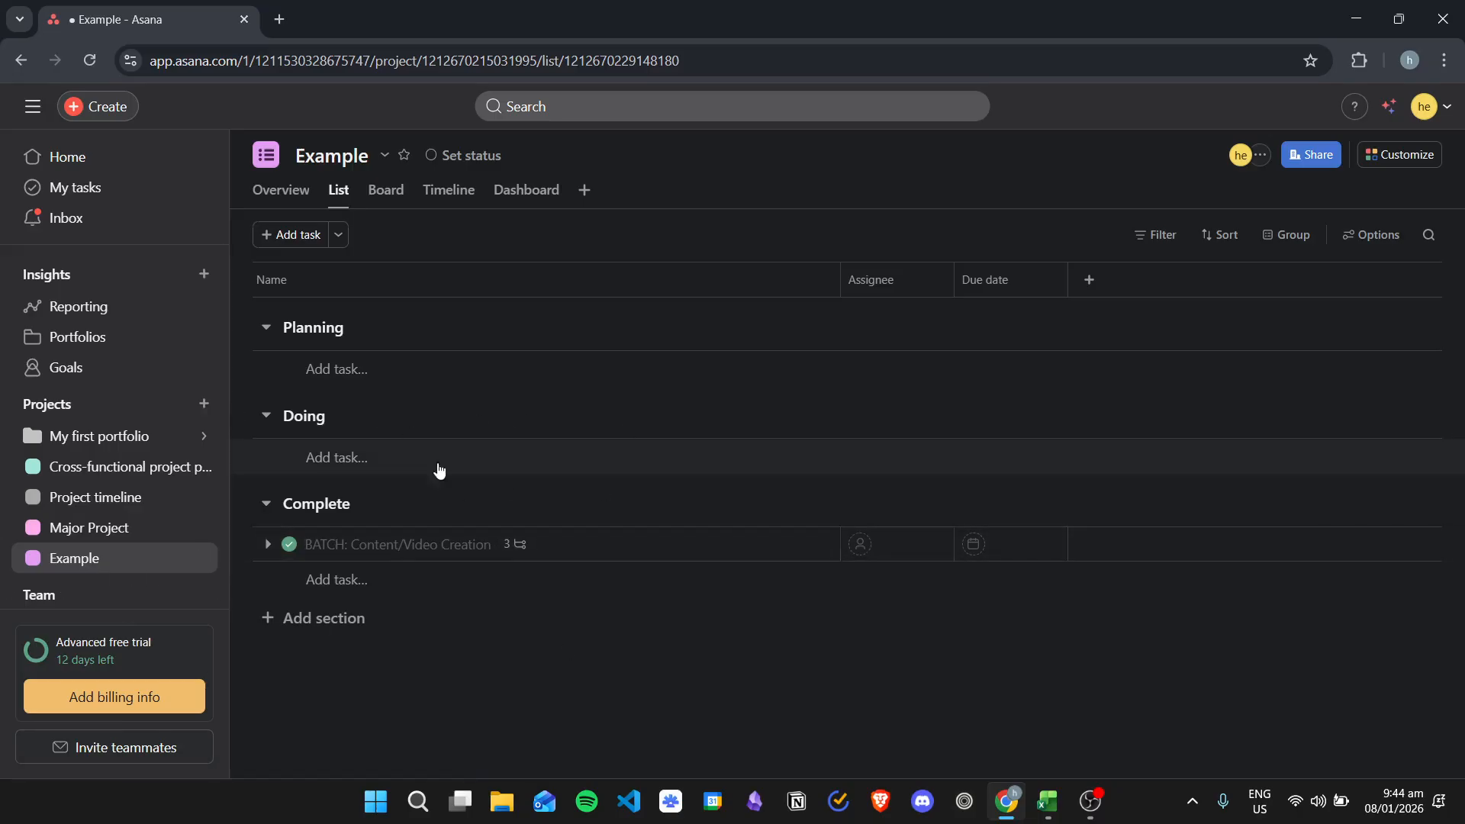
left_click(516, 367)
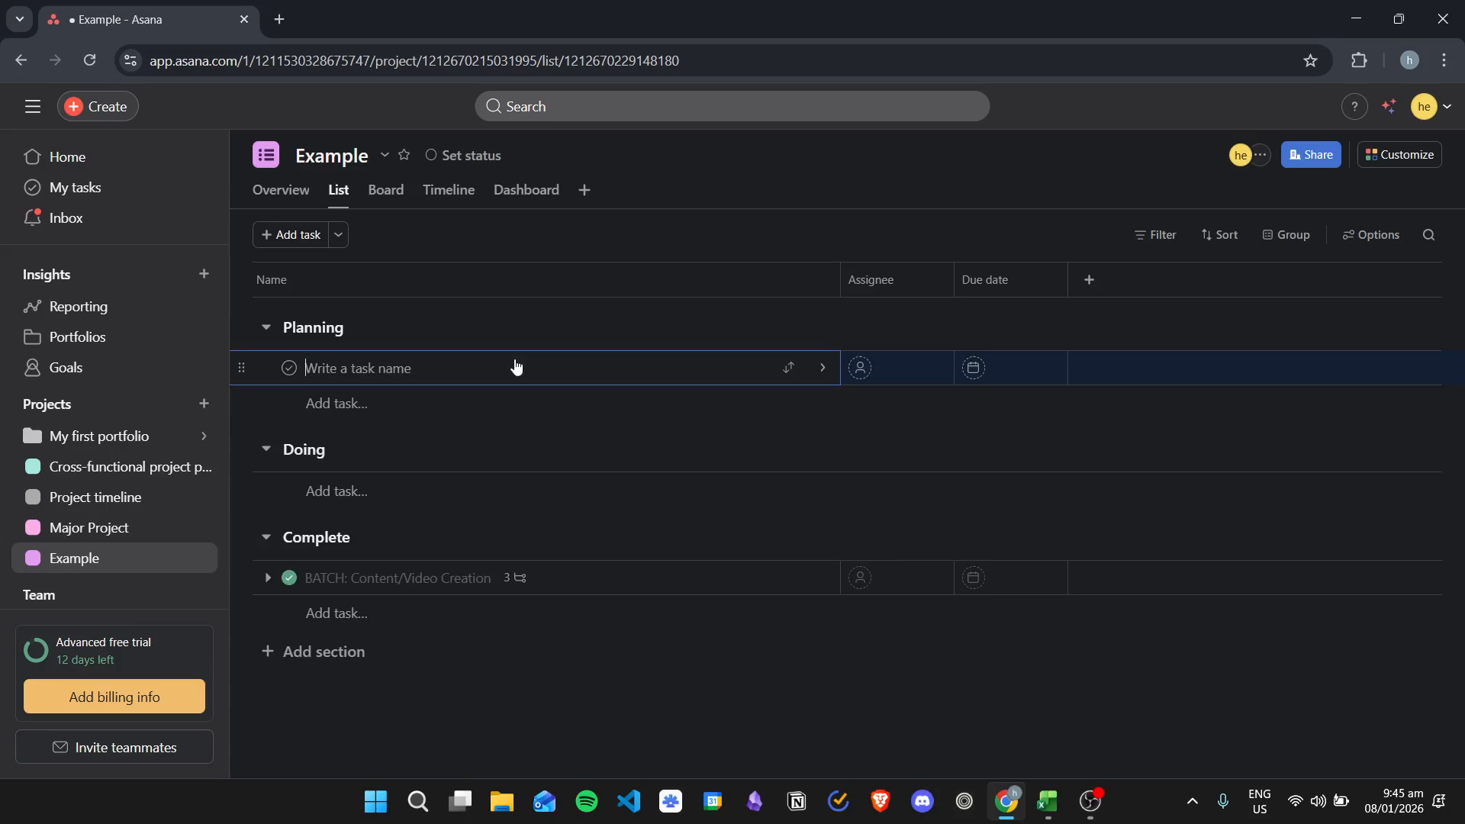
key("Return")
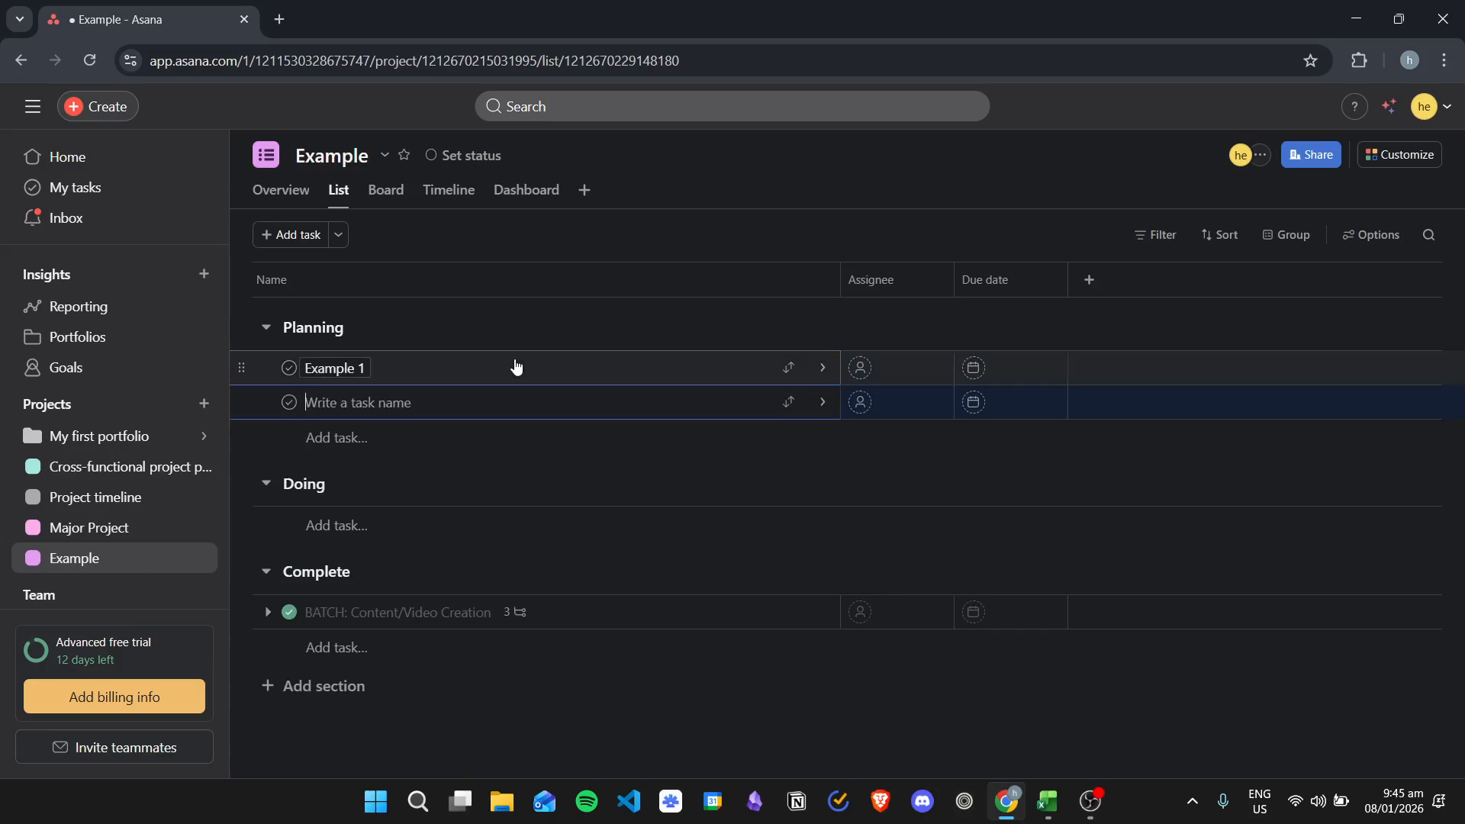
type("Example 2")
key("Return")
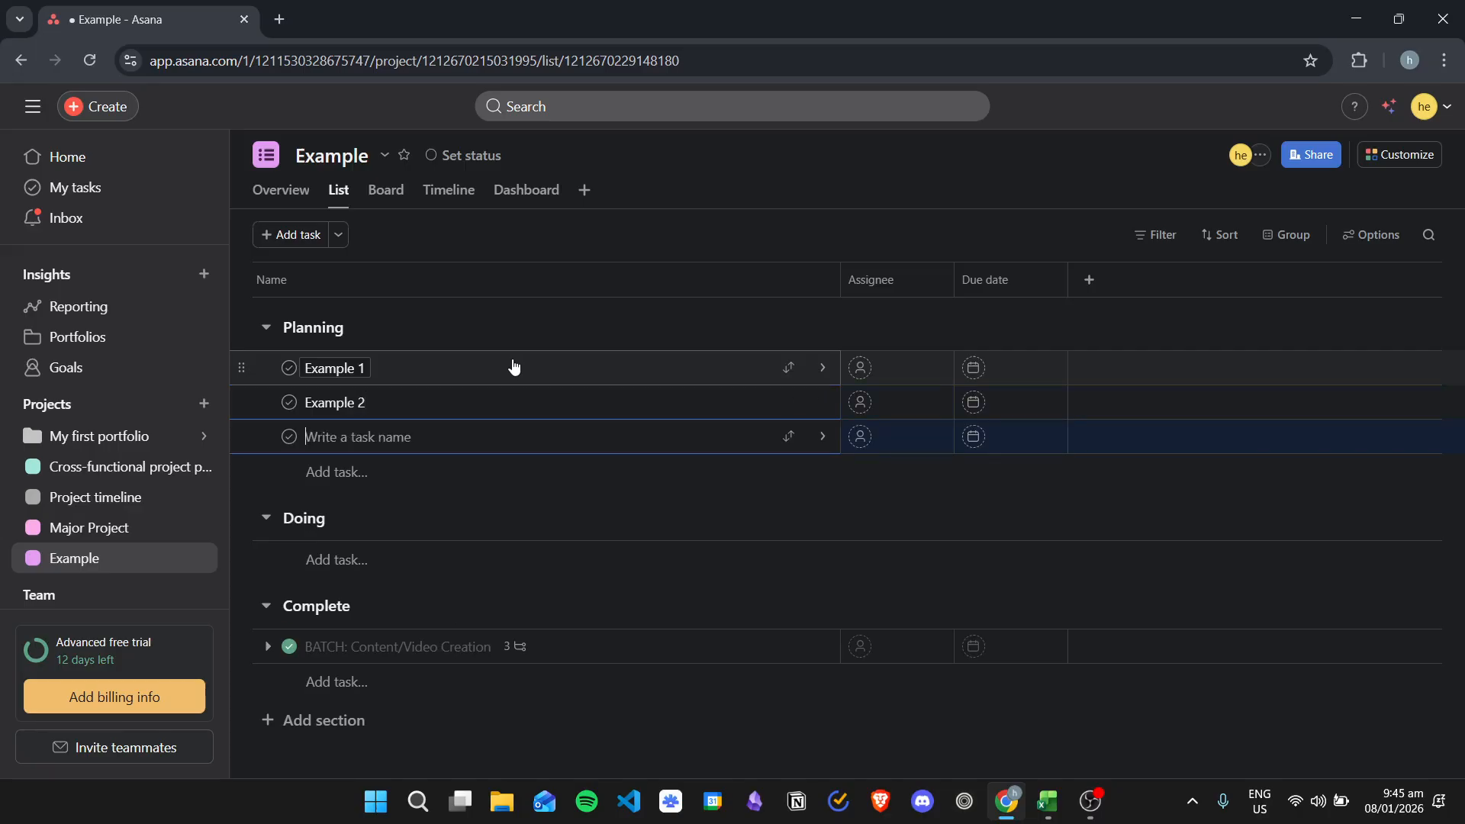
Step: Add tasks Doing 1 and Doing 2 to the Doing section of the project list
left_click(353, 563)
type("Dling")
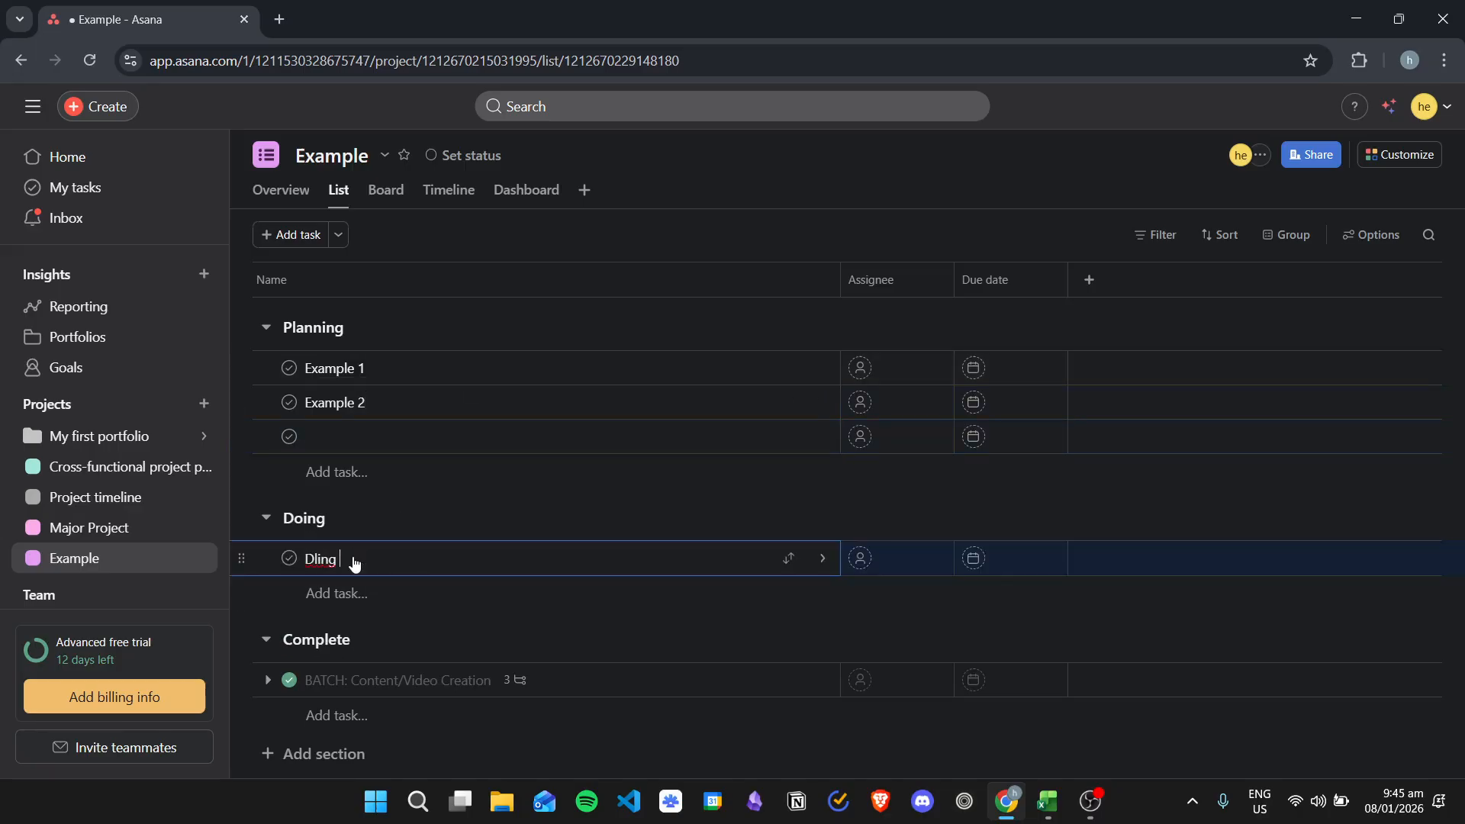
key("Return")
type("Doing 2")
key("Return")
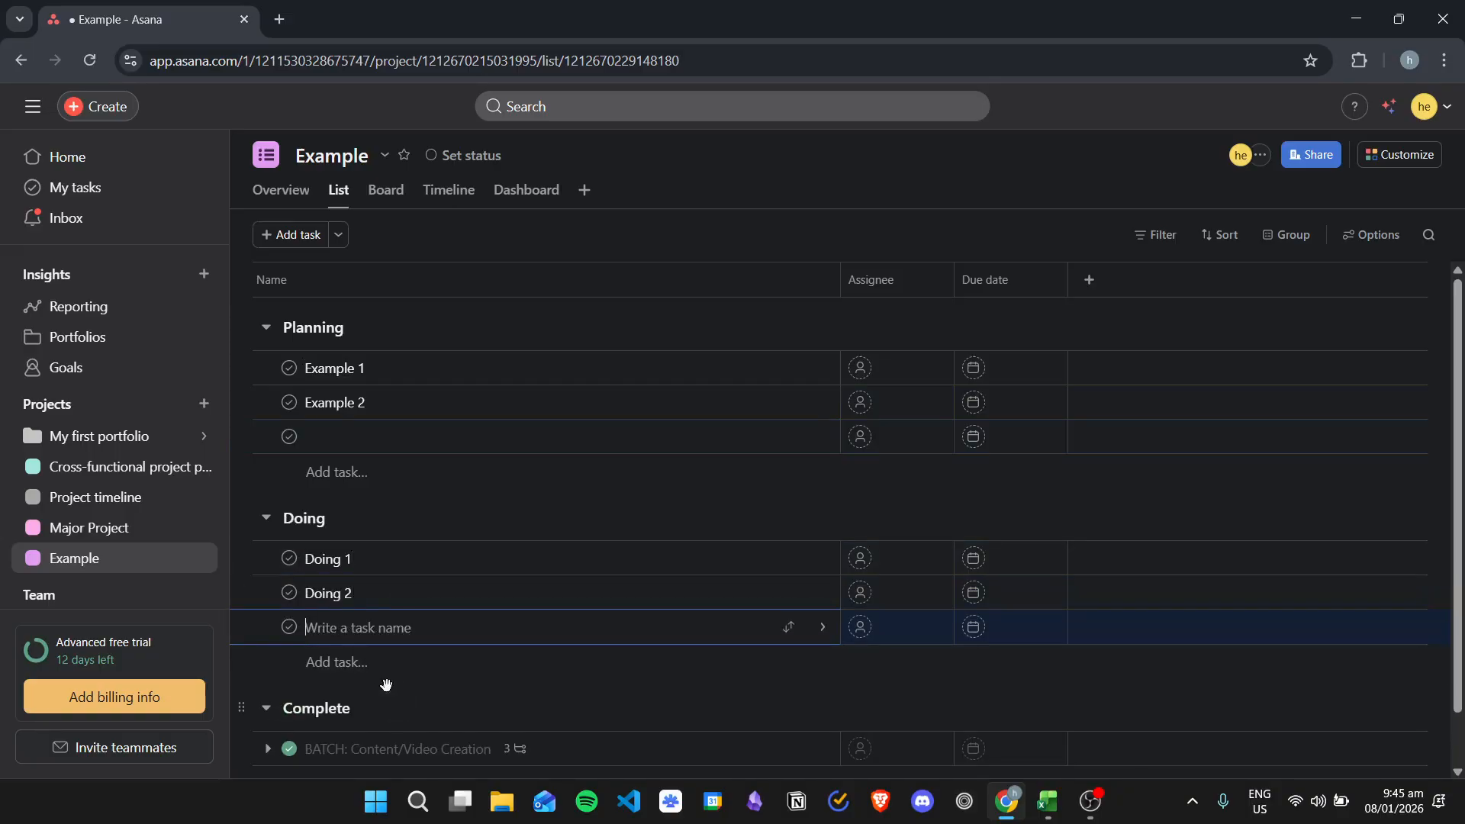
Step: Add tasks Complete 1 and Complete 2 at the start of the Complete section
scroll(438, 644, "down", 1)
left_click(372, 649)
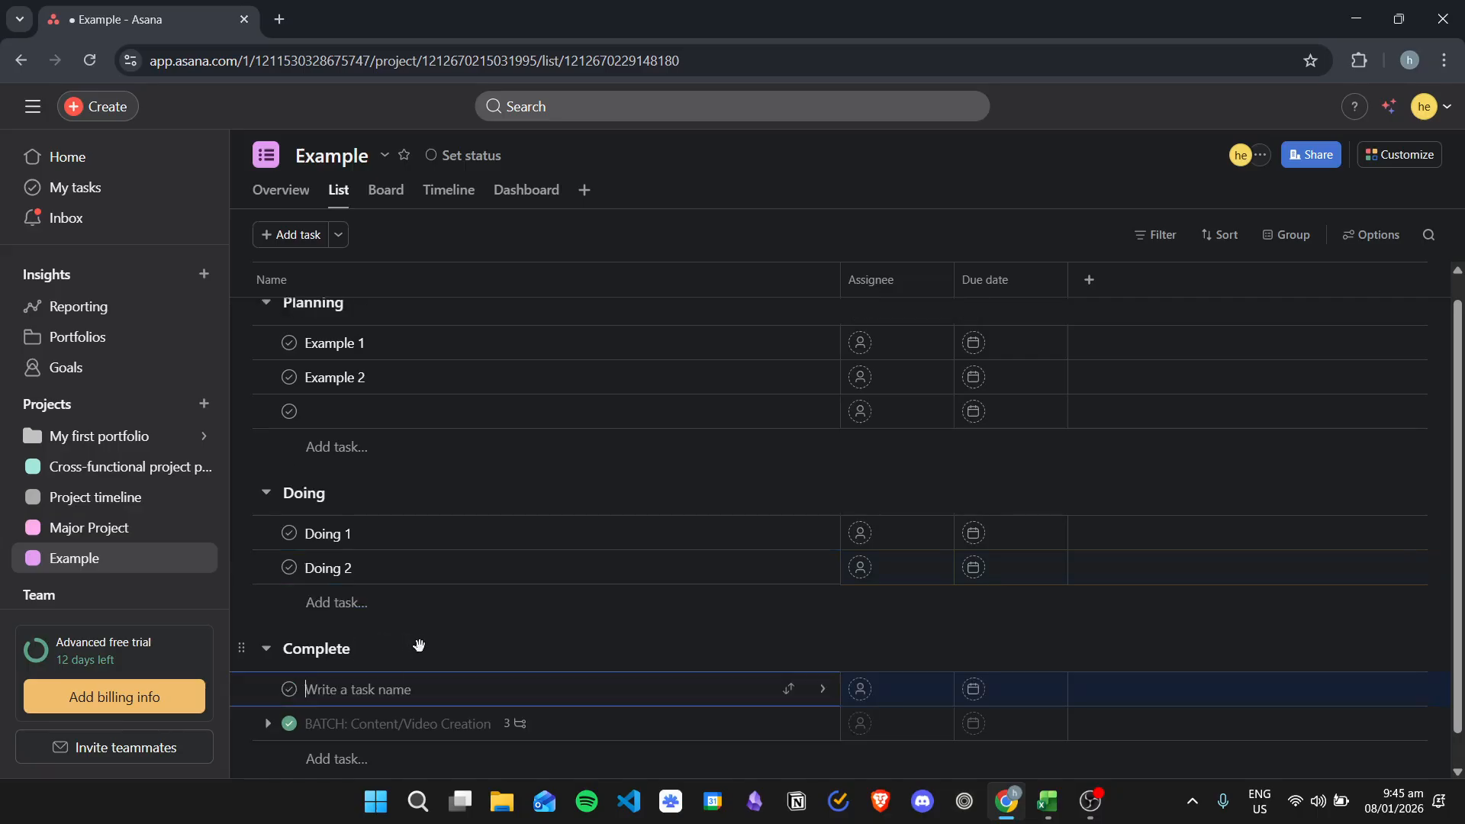
type("Complete 1")
key("Return")
type("Complete 2")
key("Return")
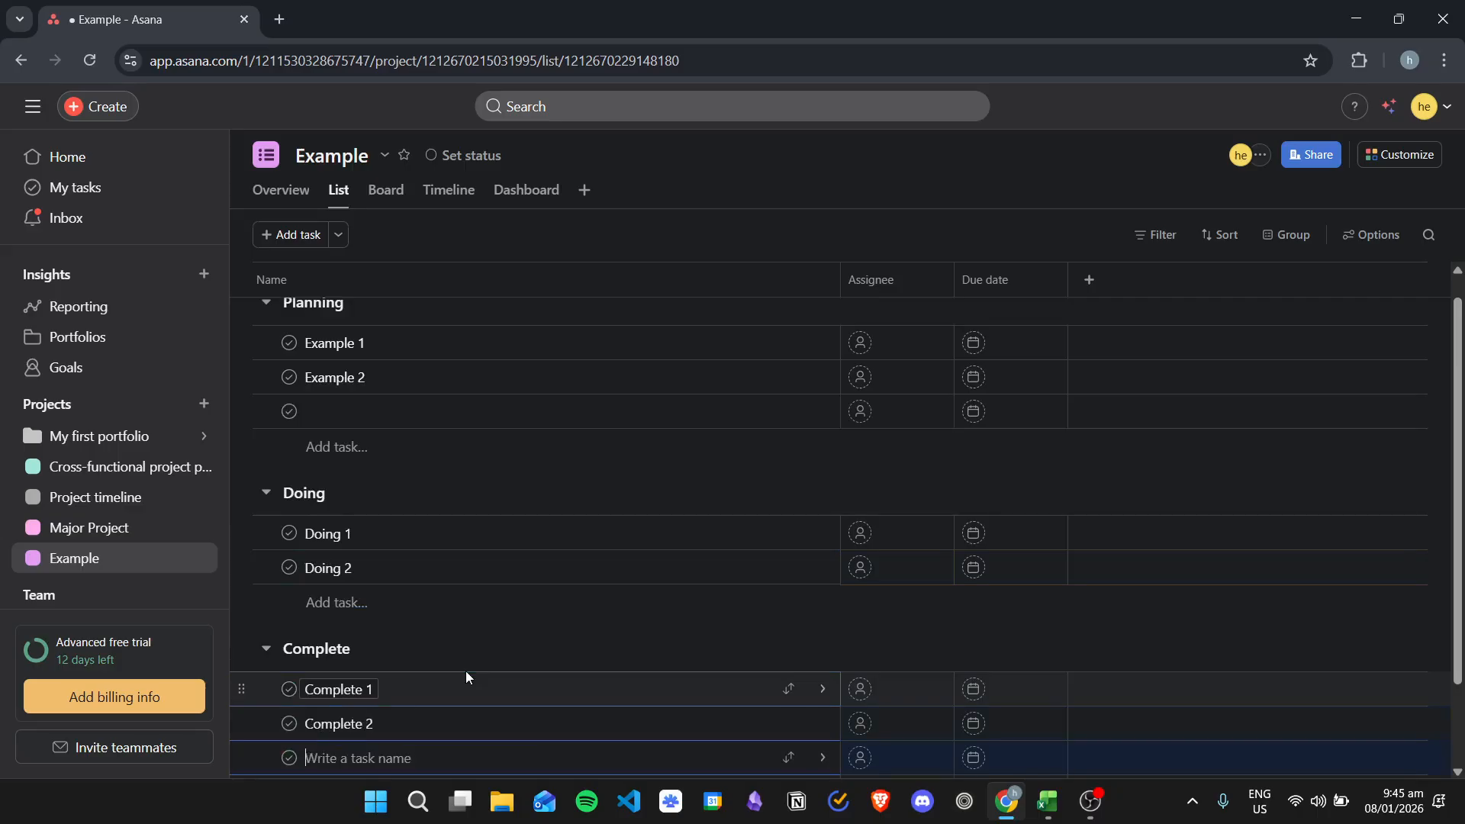
Step: Add a Gantt view to the Example project with dependency date shifting set to Maintain buffer for downstream dependent tasks only
left_click(586, 192)
left_click(665, 335)
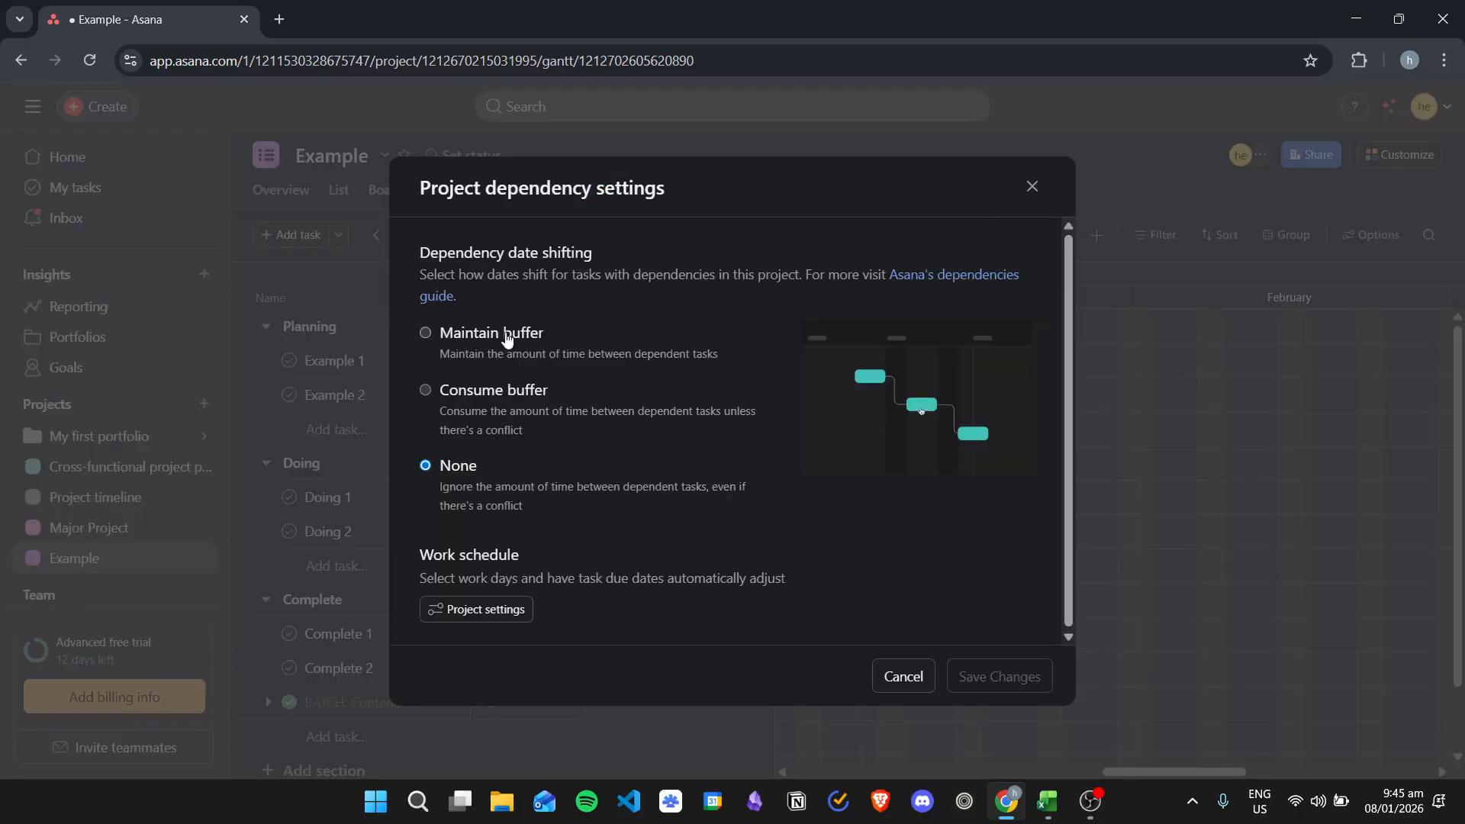
left_click(503, 338)
left_click(500, 415)
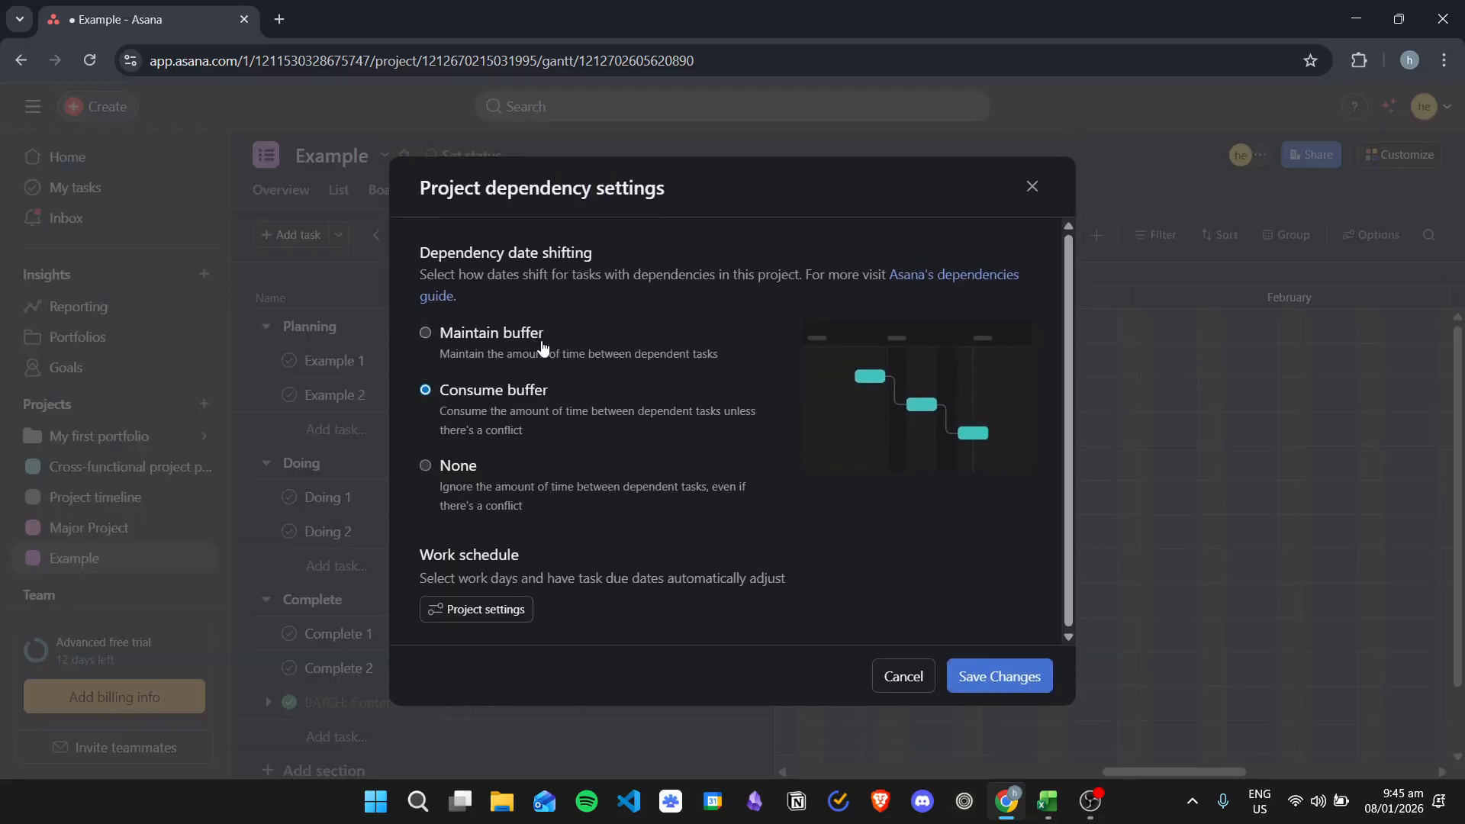
left_click(519, 334)
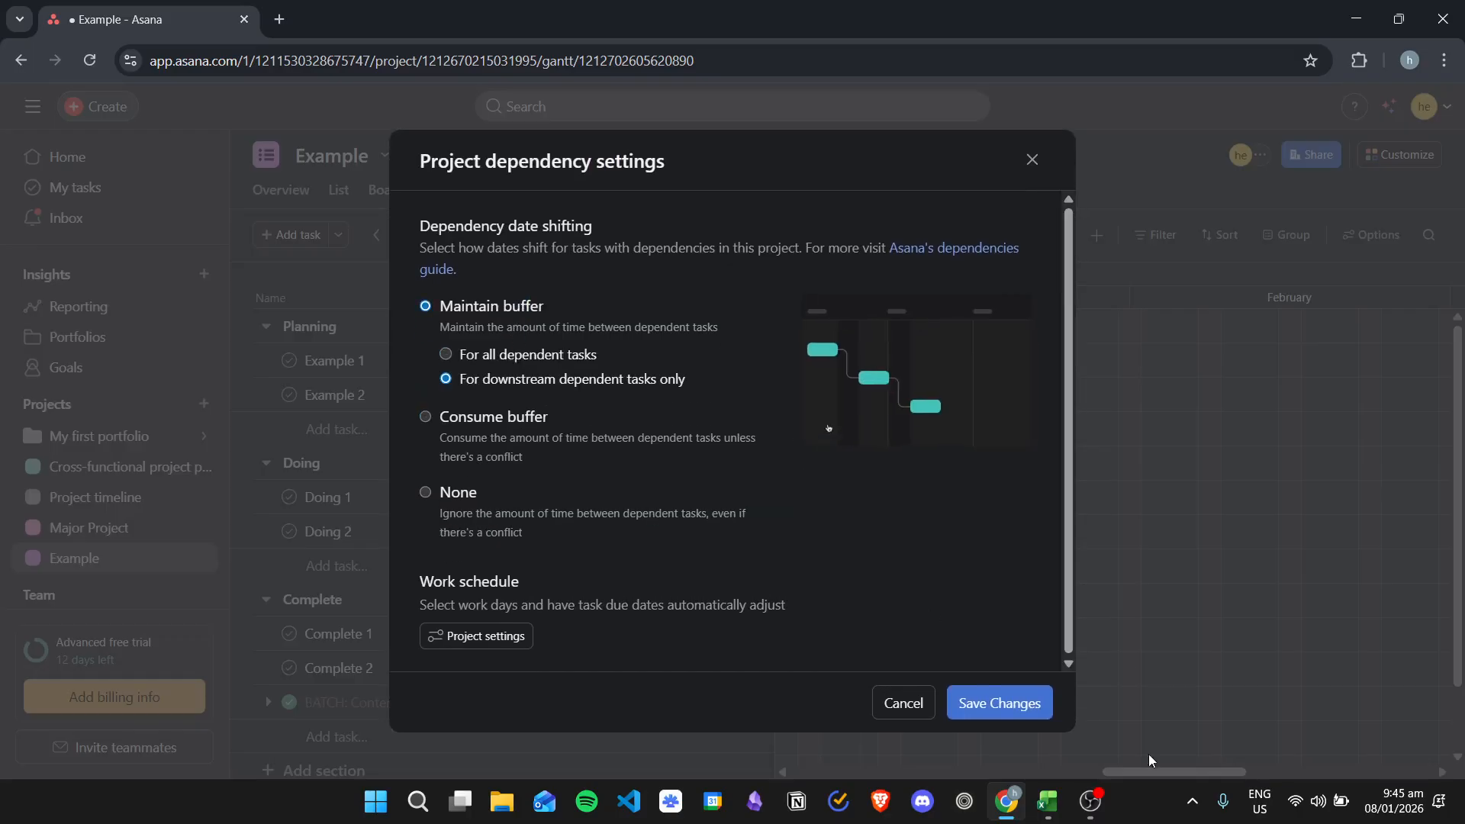
left_click(997, 703)
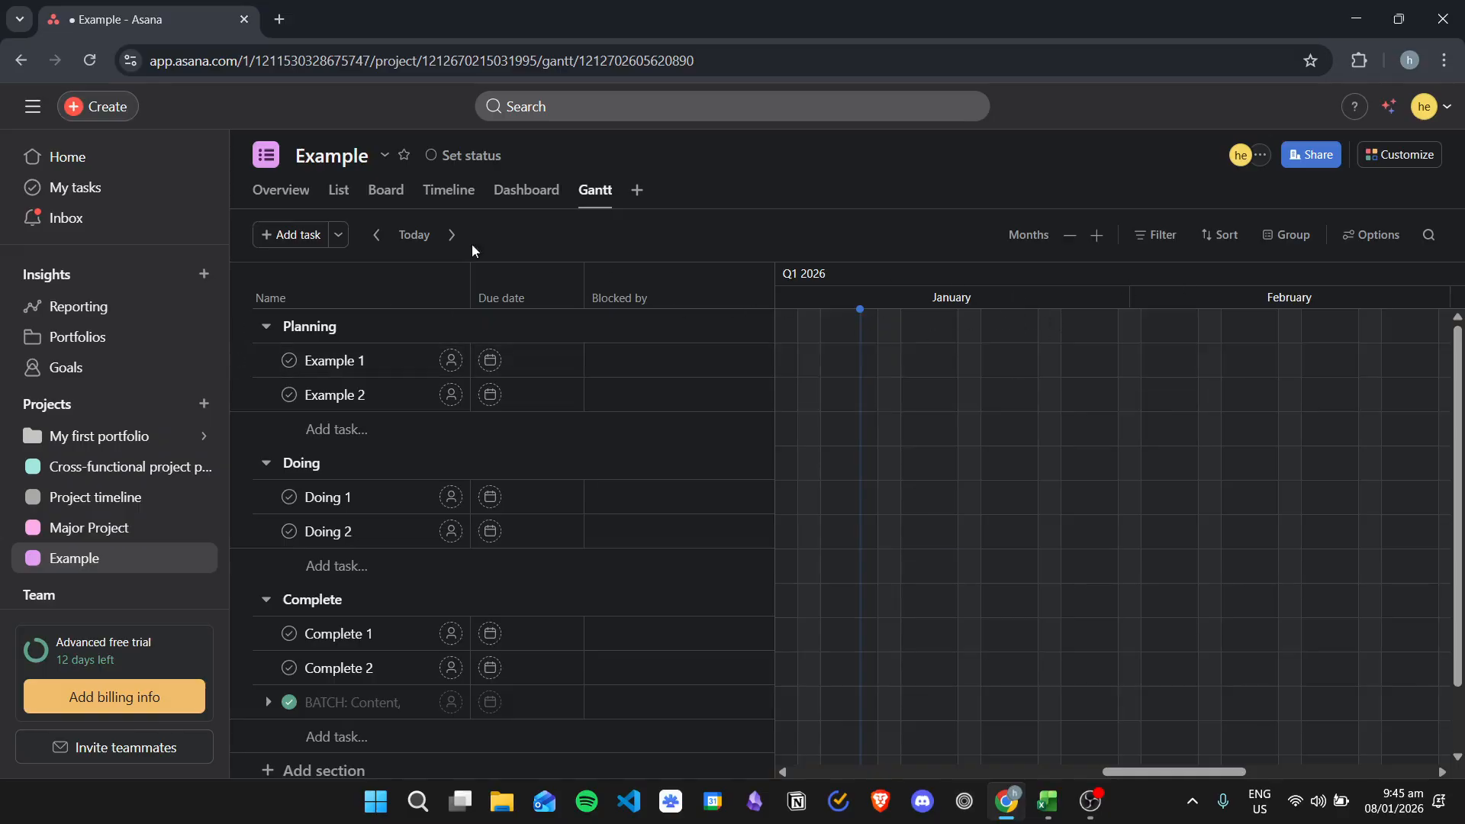
Step: Schedule the Planning tasks on the Gantt chart, with Example 1 on Jan 12 – 17 and Example 2 on Jan 19 – 28
left_click(345, 190)
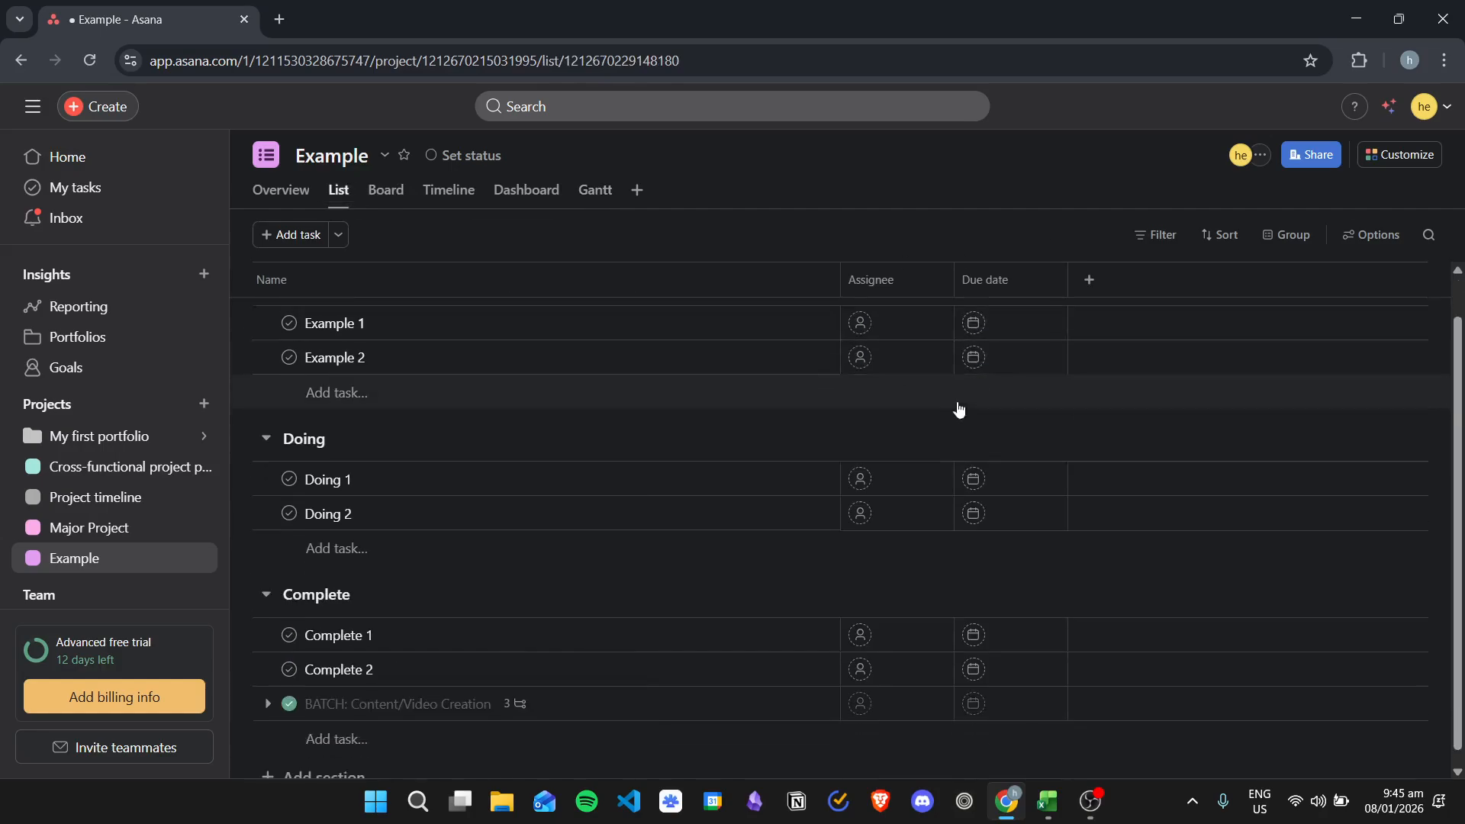
left_click(591, 189)
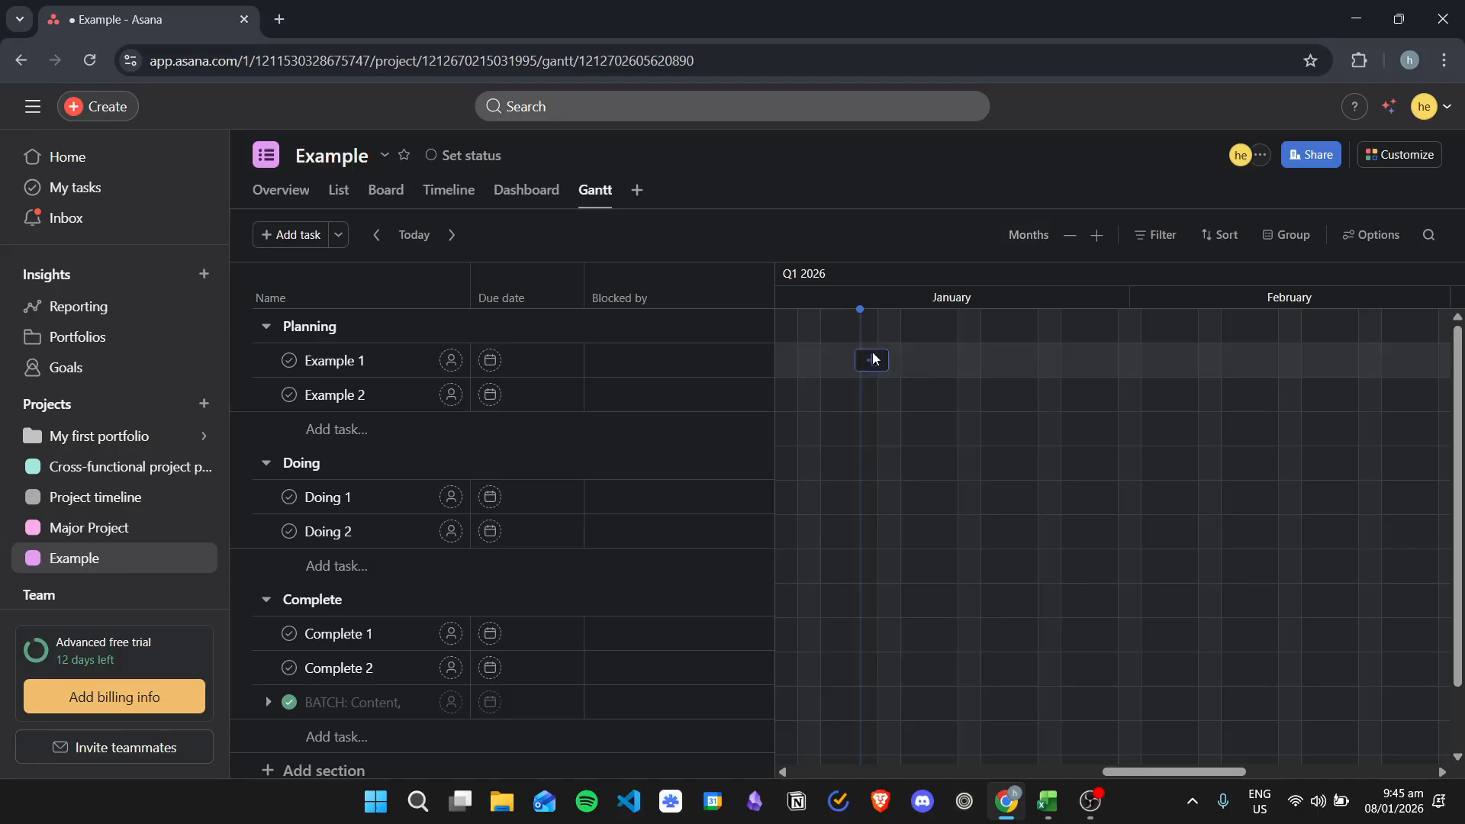
left_click(915, 361)
left_click_drag(963, 361, 1095, 394)
left_click(983, 400)
Step: Place Doing 1 on the Gantt chart and move it to Jan 31 – Feb 3
left_click(972, 499)
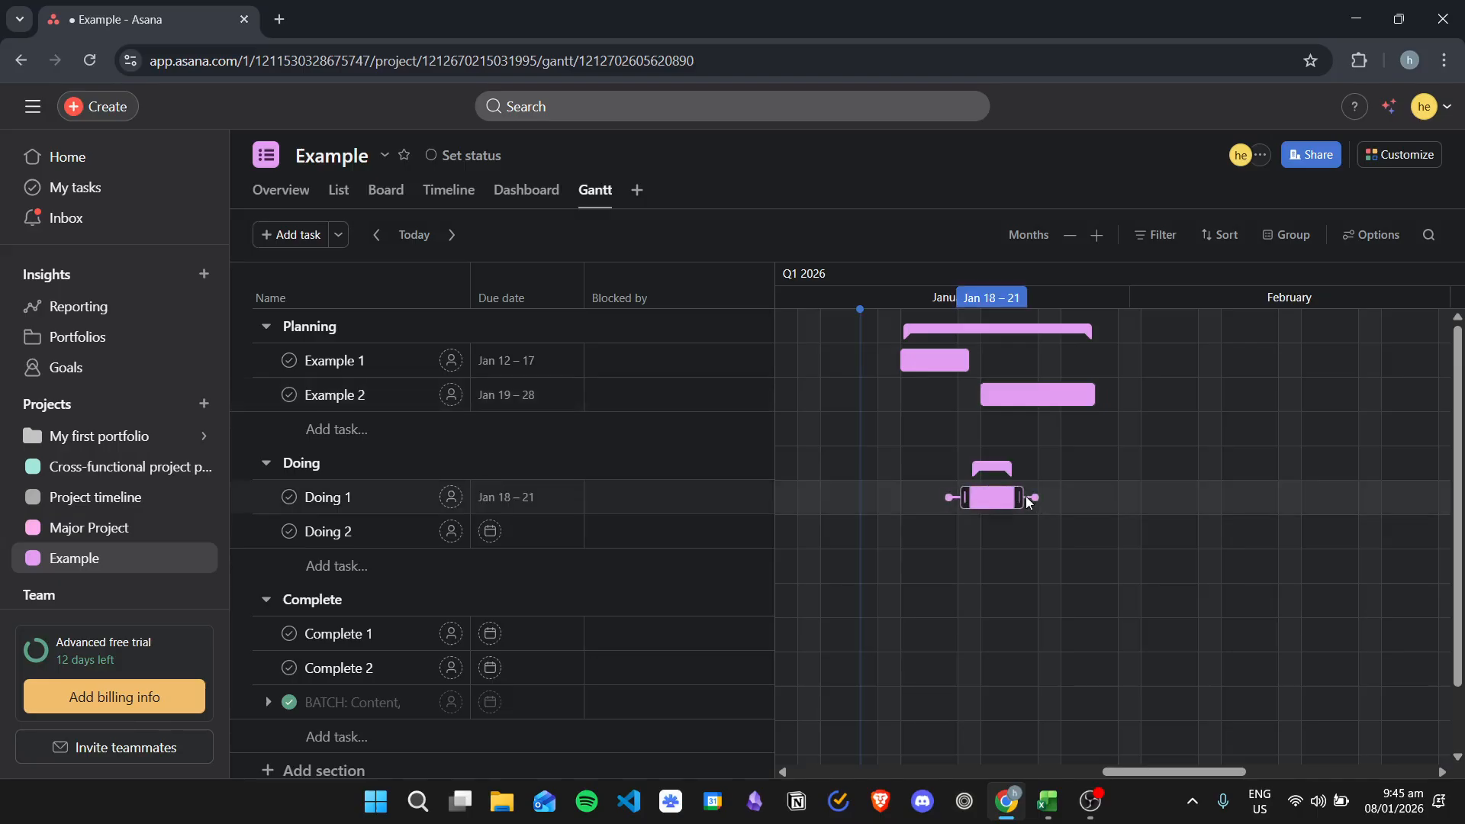
left_click_drag(1026, 497, 1174, 497)
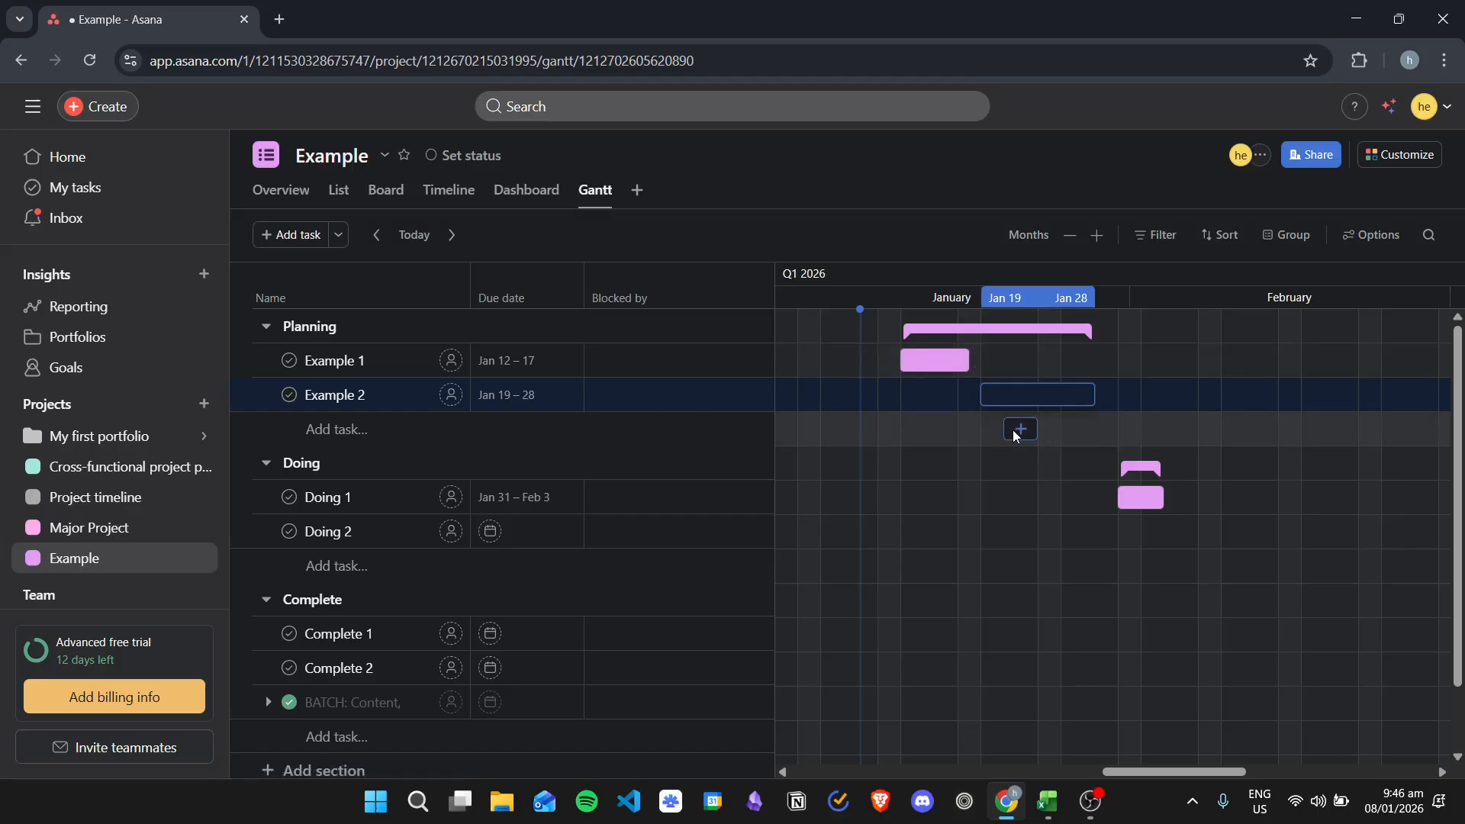
left_click(812, 235)
Step: Change the Example project's color to blue
left_click(279, 161)
left_click(299, 244)
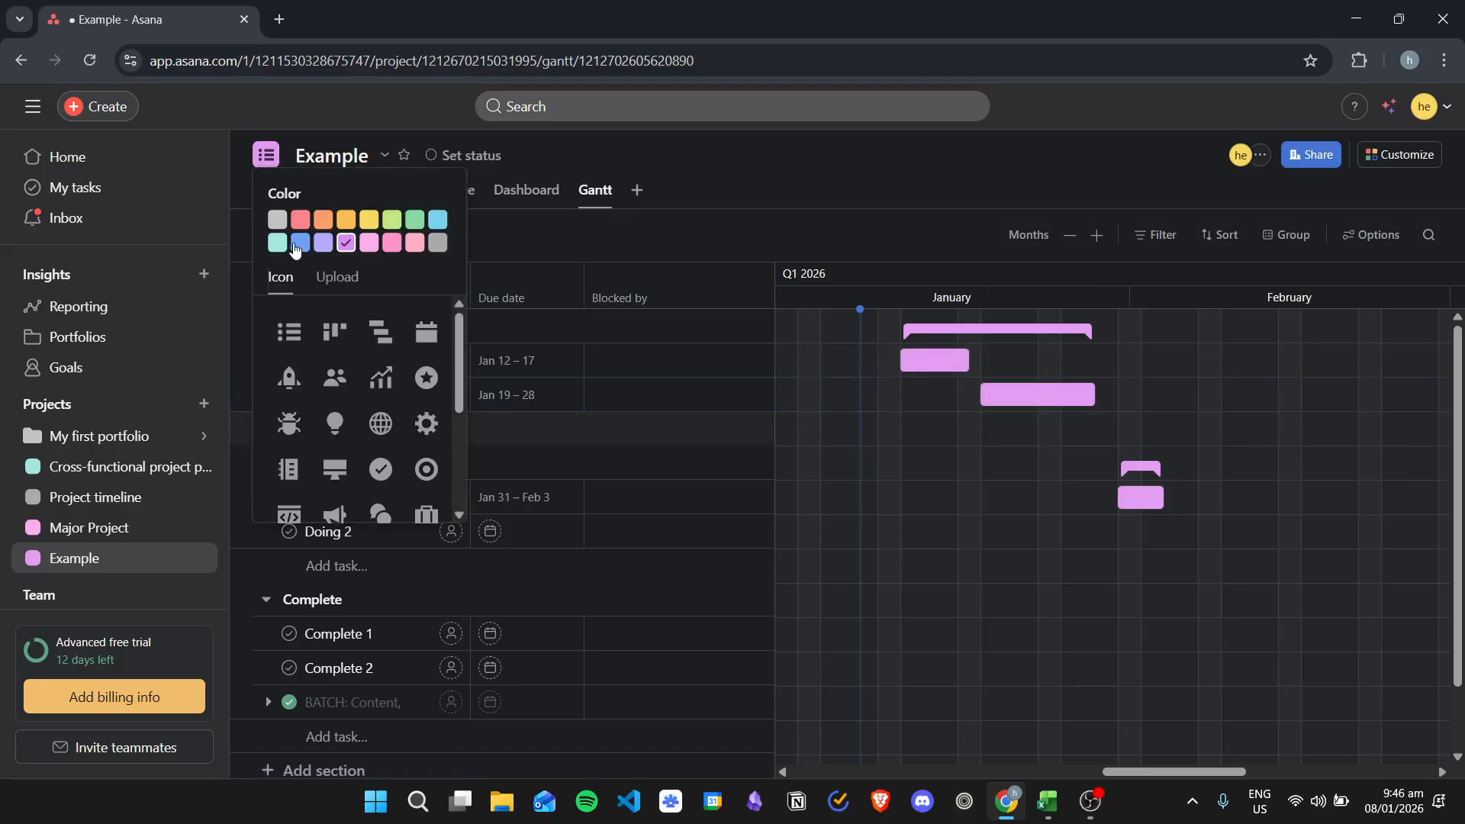
left_click(849, 197)
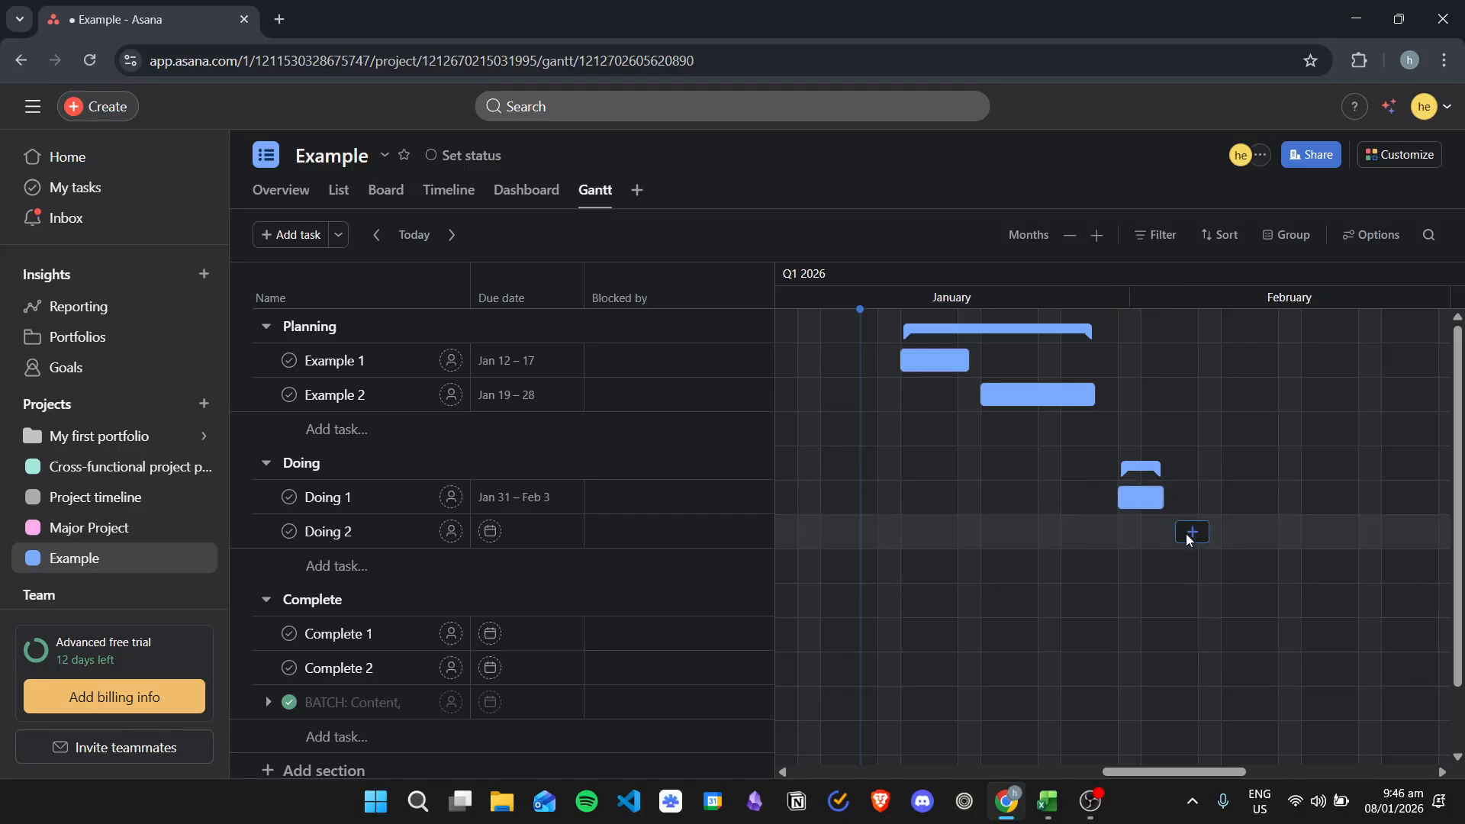
Step: Schedule Doing 2 for Feb 5 – 9 on the Gantt chart and look over the charted tasks
left_click(1184, 537)
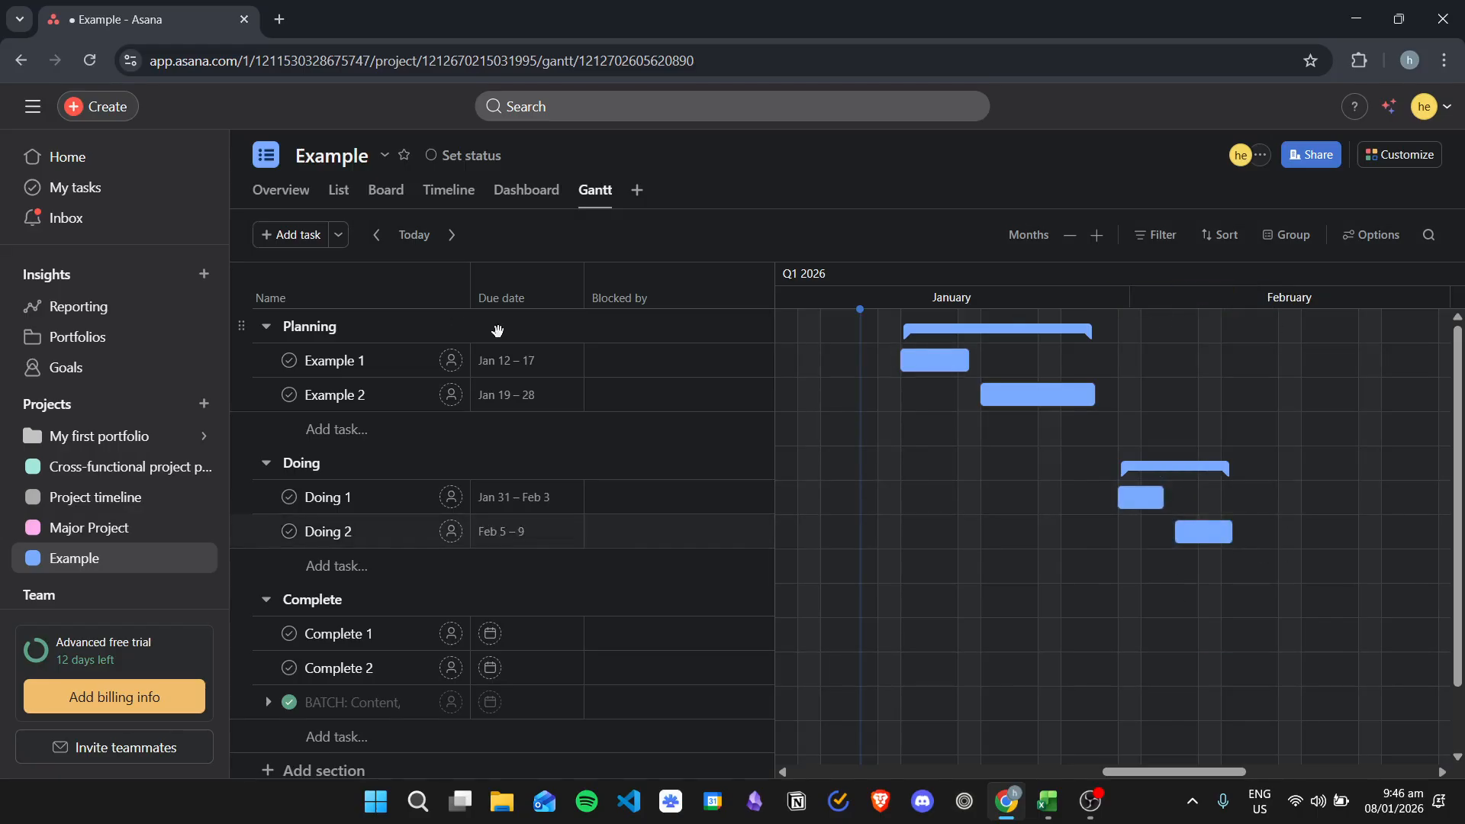
scroll(1136, 595, "down", 2)
scroll(1160, 630, "up", 2)
scroll(913, 447, "down", 2)
scroll(913, 447, "up", 2)
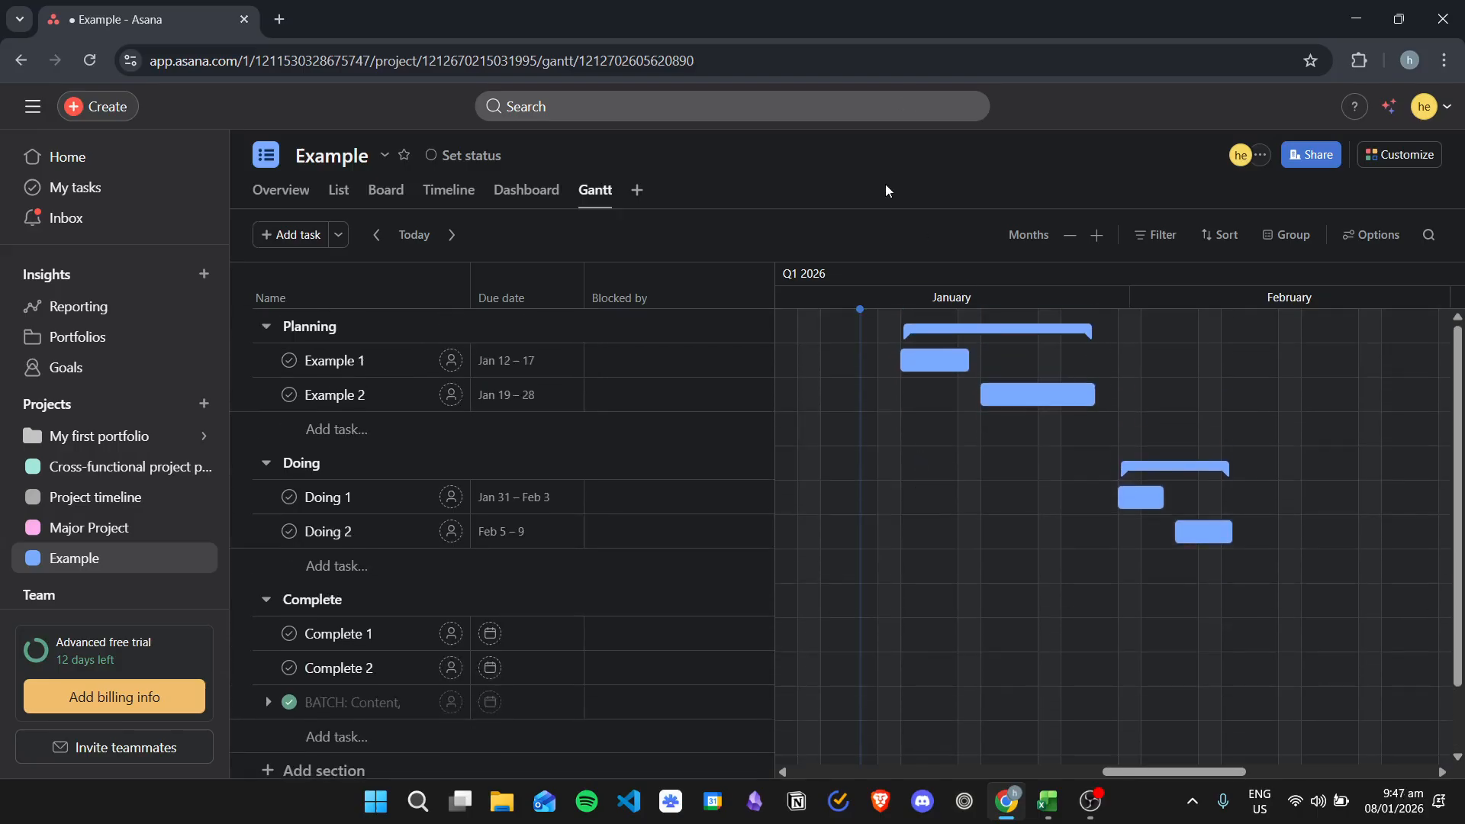